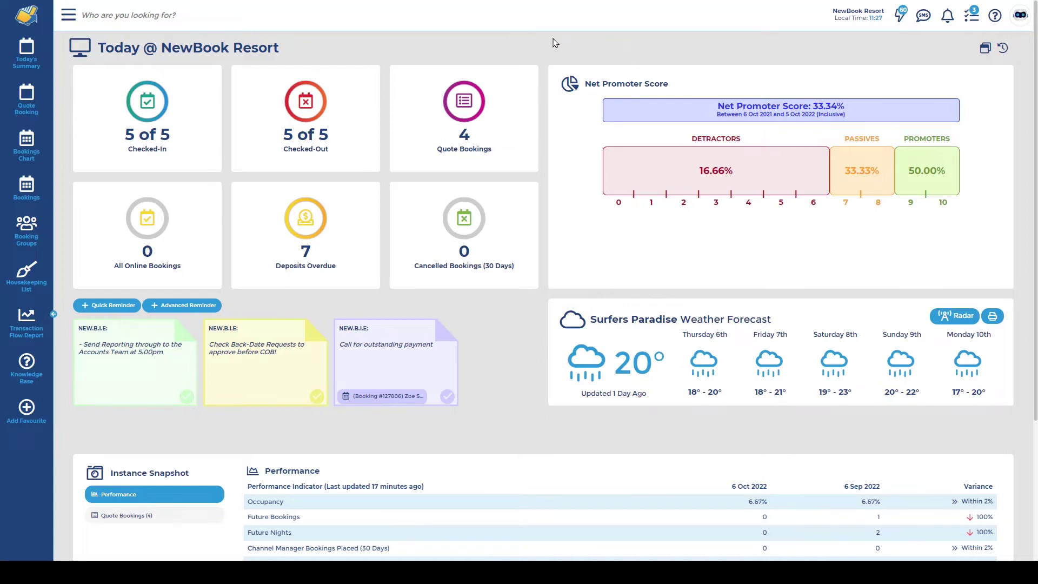
Step: Find Rate Types through the menu search and start adding a new rate type
{"action": "left_click", "coordinate": [68, 15]}
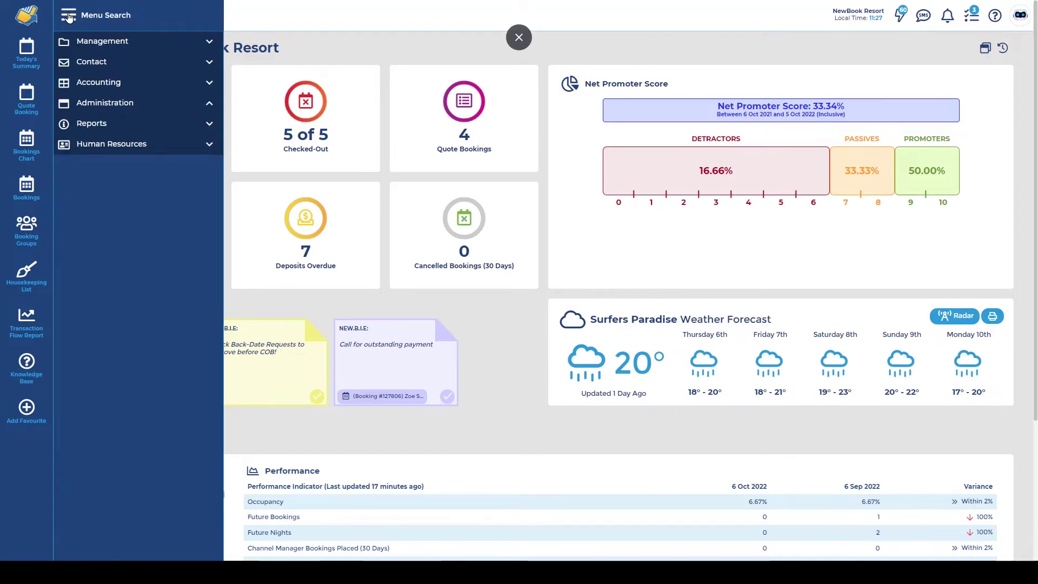
{"action": "type", "text": "rate t"}
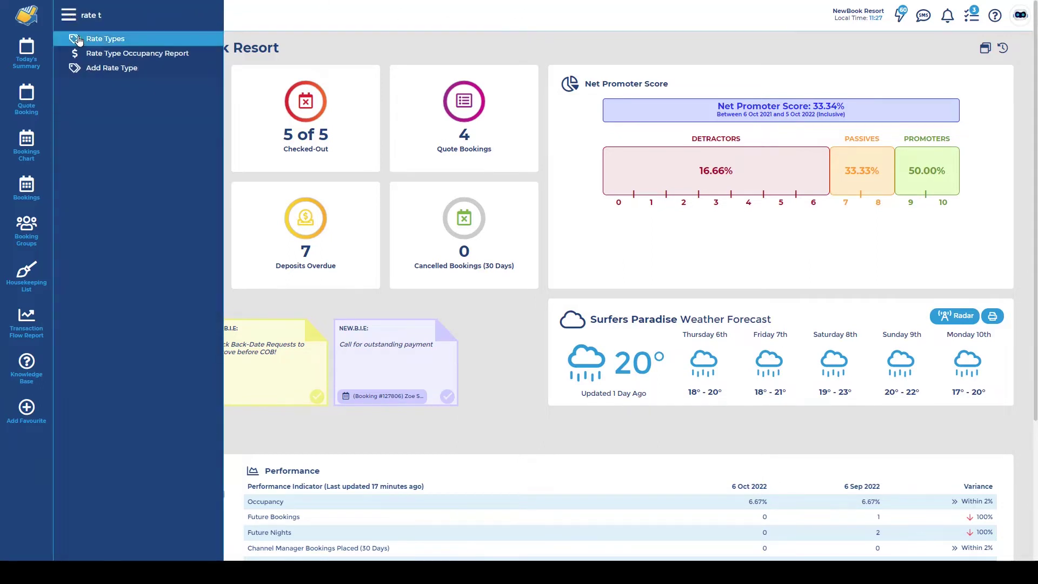
{"action": "left_click", "coordinate": [78, 39]}
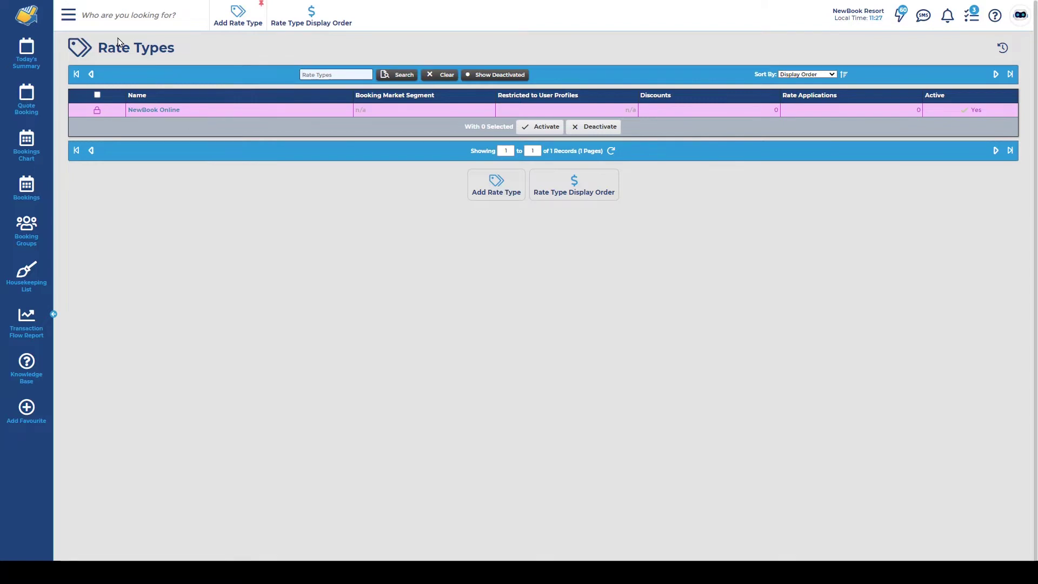
{"action": "left_click", "coordinate": [234, 16]}
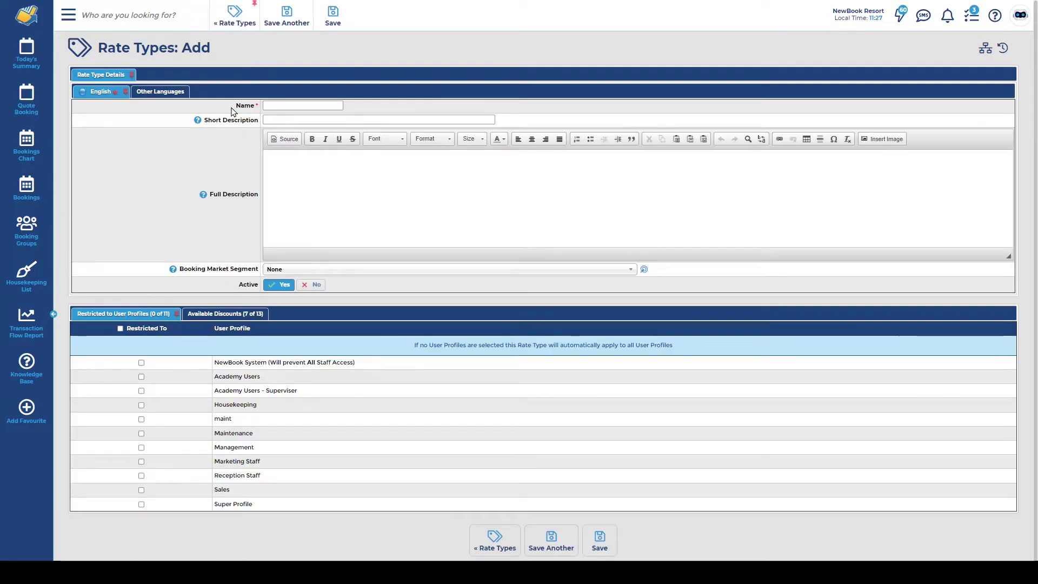
Step: Name it 'Best Flexible Rate', describe it as 'Flexible refund options', set available discounts, and save
{"action": "left_click", "coordinate": [274, 106]}
{"action": "type", "text": "B"}
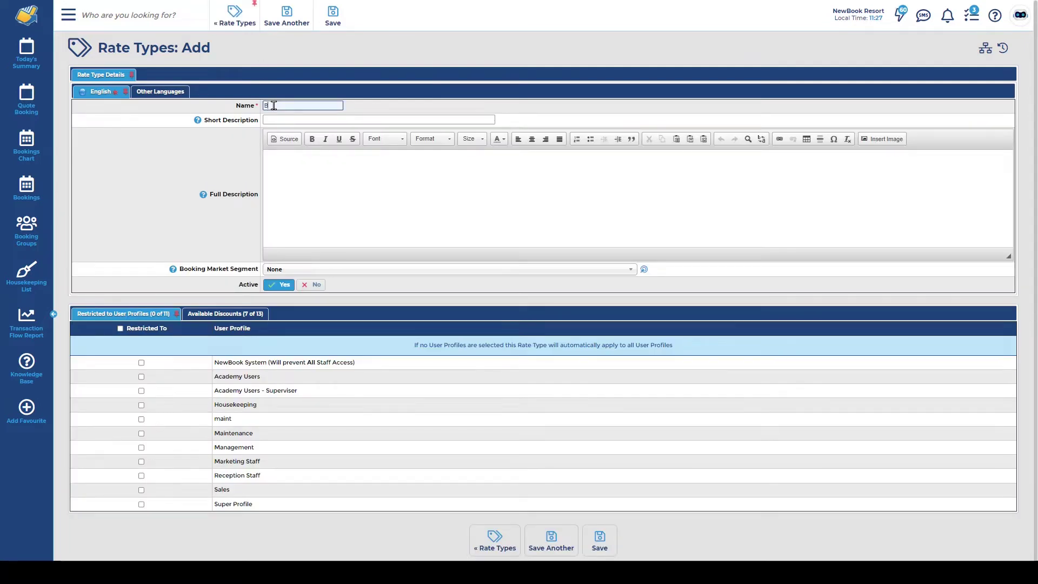
{"action": "type", "text": "est Flexible Rate"}
{"action": "mouse_move", "coordinate": [200, 126]}
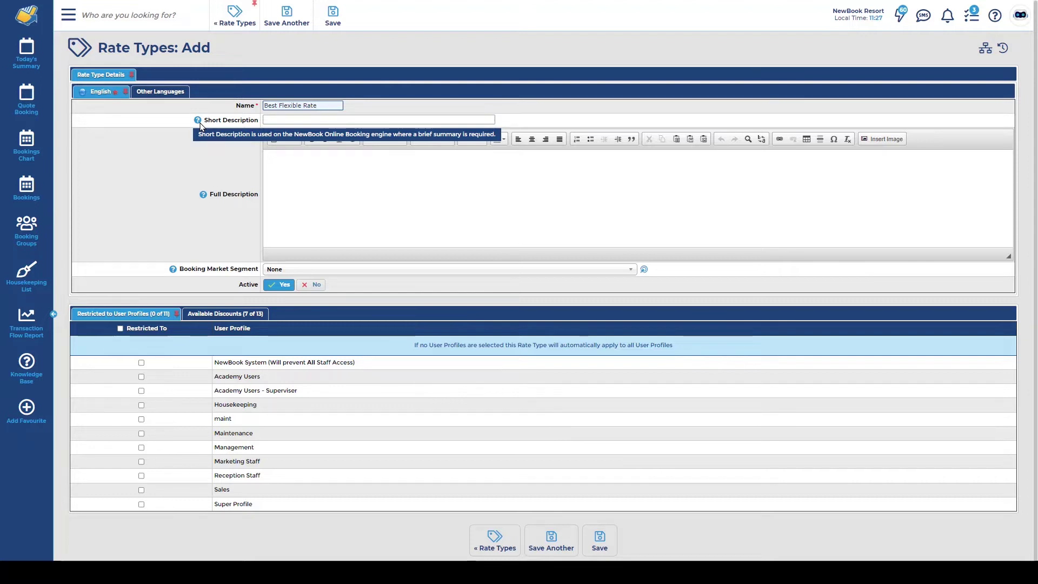
{"action": "left_click", "coordinate": [282, 121]}
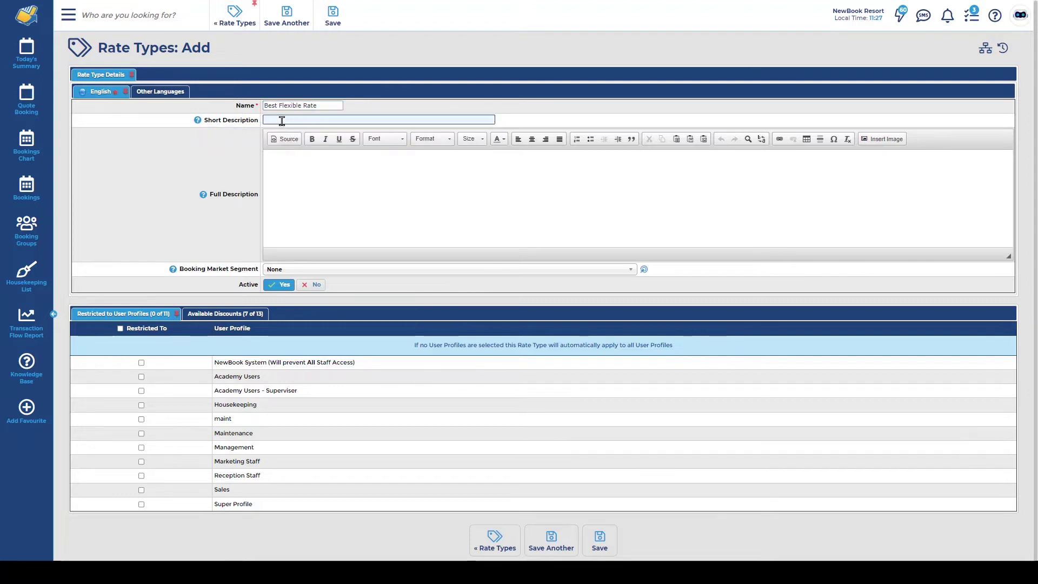
{"action": "type", "text": "Flexible refund options"}
{"action": "mouse_move", "coordinate": [201, 200]}
{"action": "left_click", "coordinate": [245, 318]}
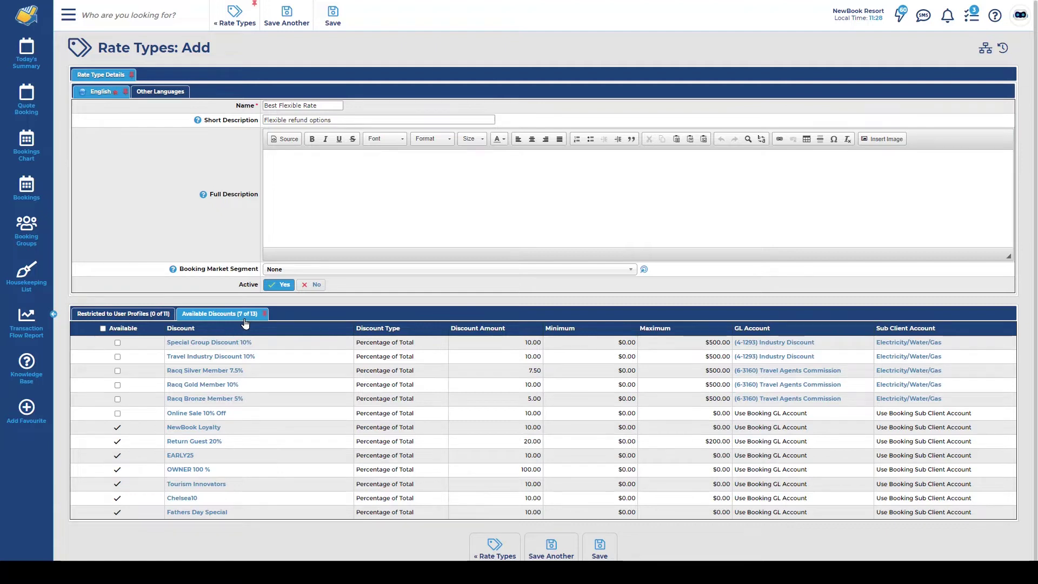
{"action": "left_click", "coordinate": [343, 28]}
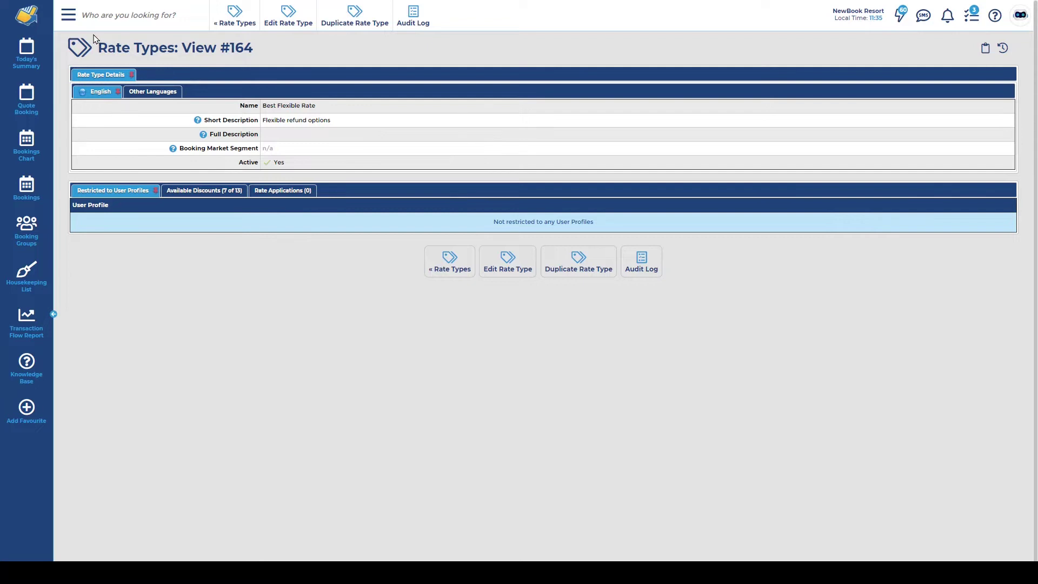
Step: Search the menu for 'rates' and open the still-empty Rates Periods list
{"action": "left_click", "coordinate": [67, 18]}
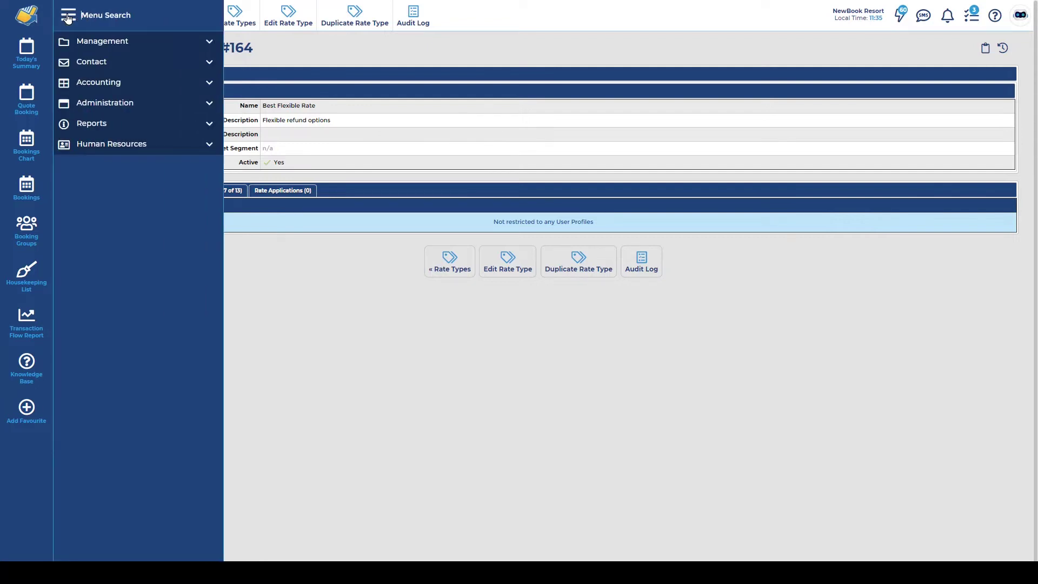
{"action": "type", "text": "rates"}
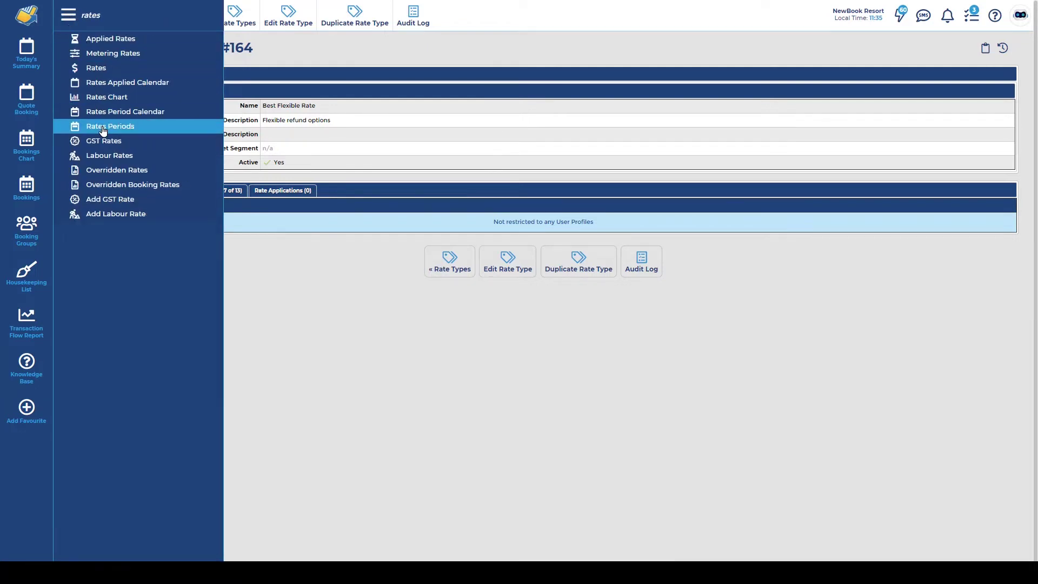
{"action": "left_click", "coordinate": [103, 128]}
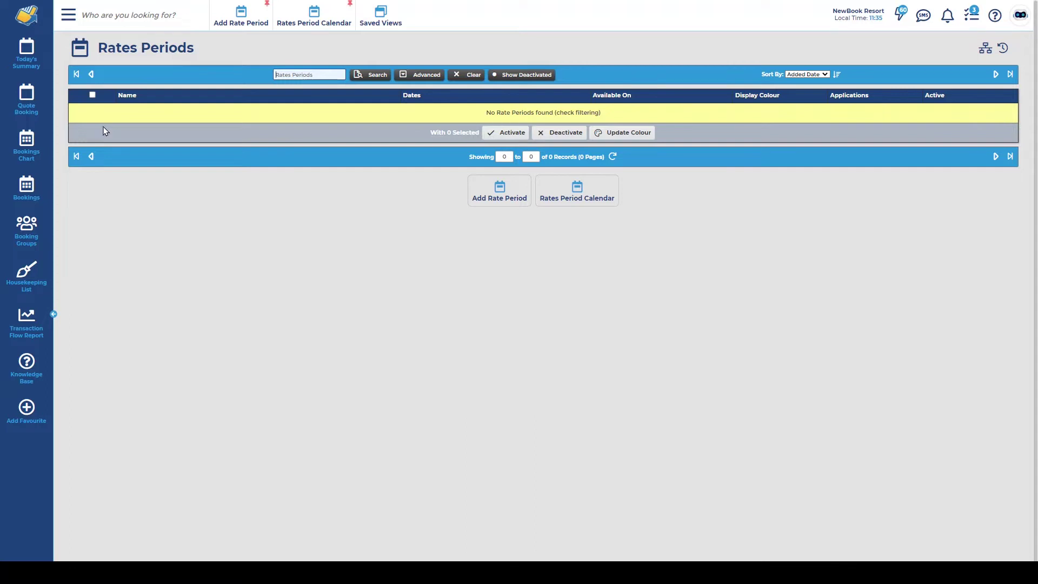
{"action": "left_click", "coordinate": [243, 16]}
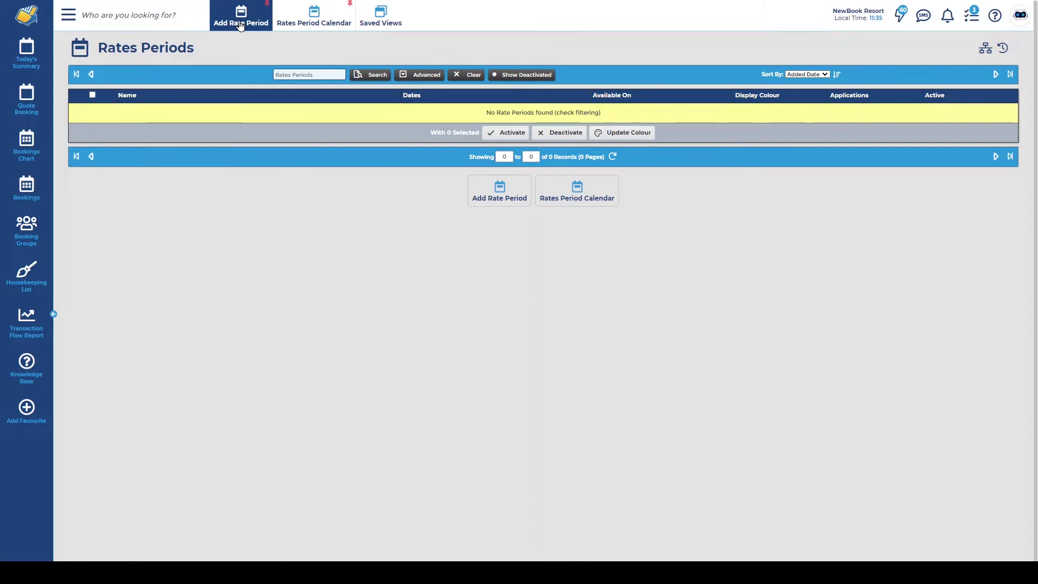
Step: Start a new rate period named 'Low Season 22' with a pink display colour
{"action": "left_click", "coordinate": [241, 24]}
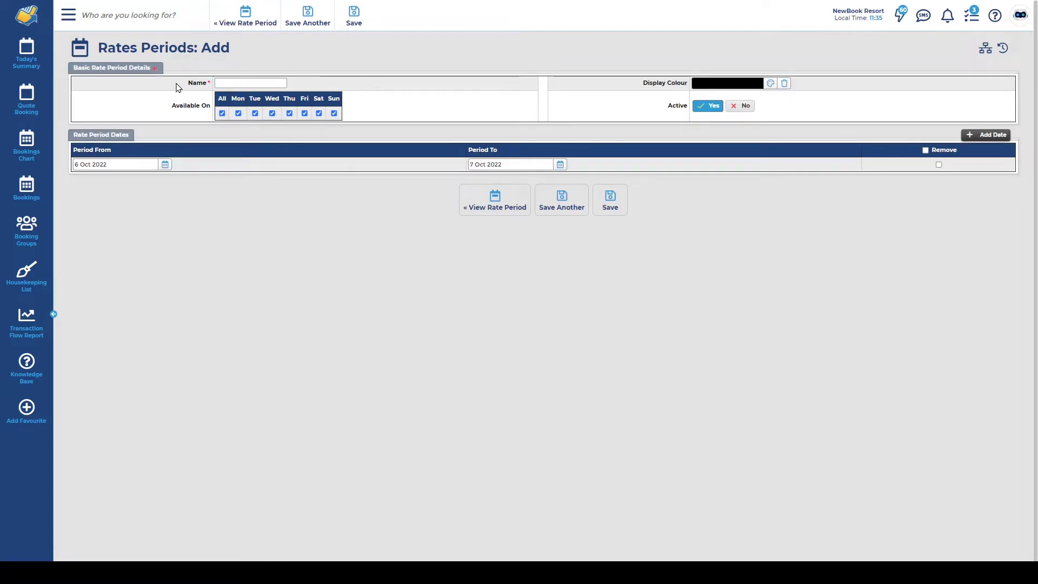
{"action": "left_click", "coordinate": [224, 82]}
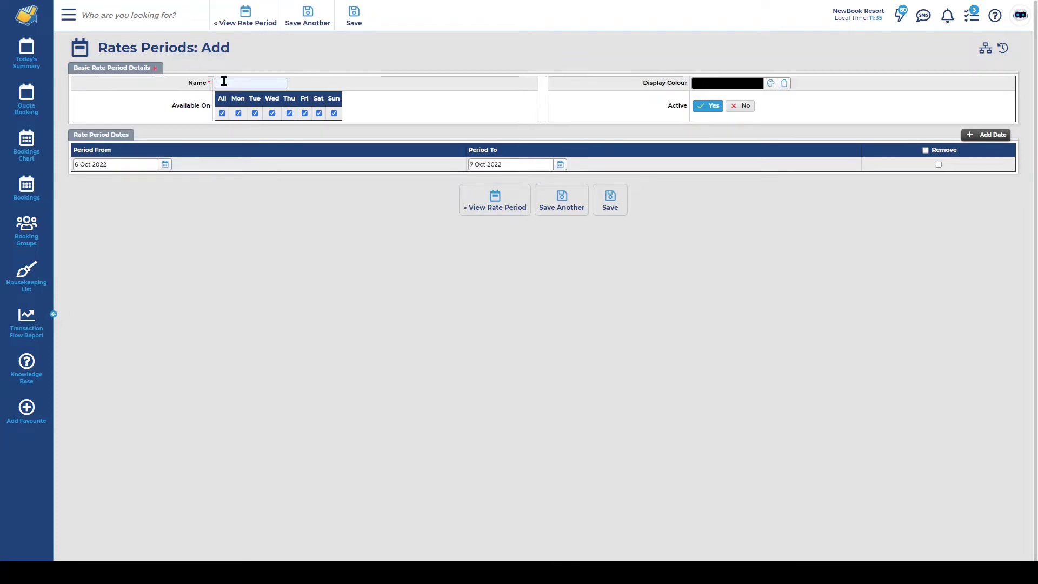
{"action": "type", "text": "Low Season 22"}
{"action": "left_click_drag", "start_coordinate": [644, 84], "coordinate": [713, 83]}
{"action": "left_click", "coordinate": [714, 83]}
{"action": "left_click_drag", "start_coordinate": [726, 135], "coordinate": [731, 100]}
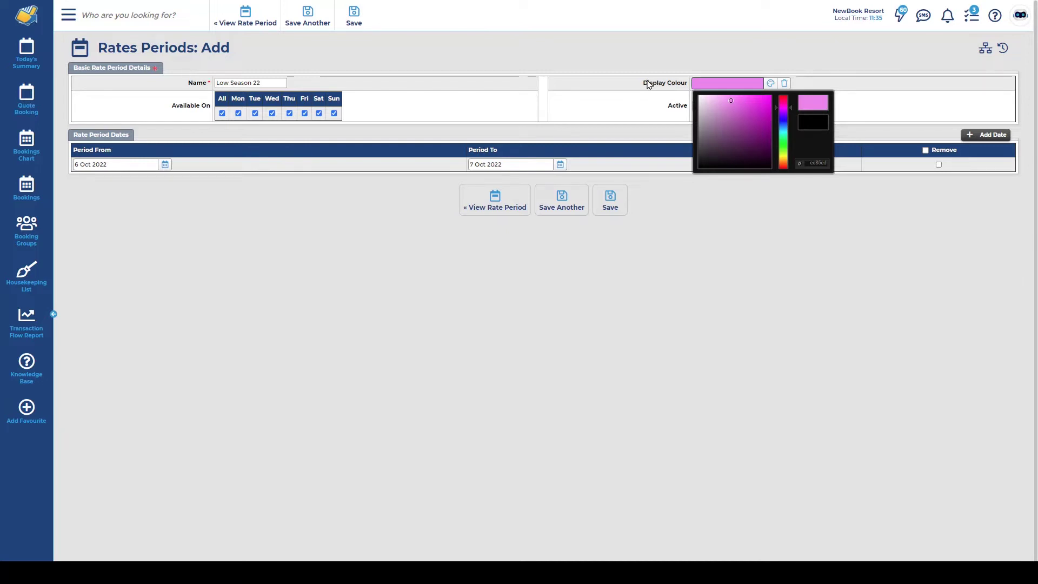
{"action": "left_click", "coordinate": [640, 133]}
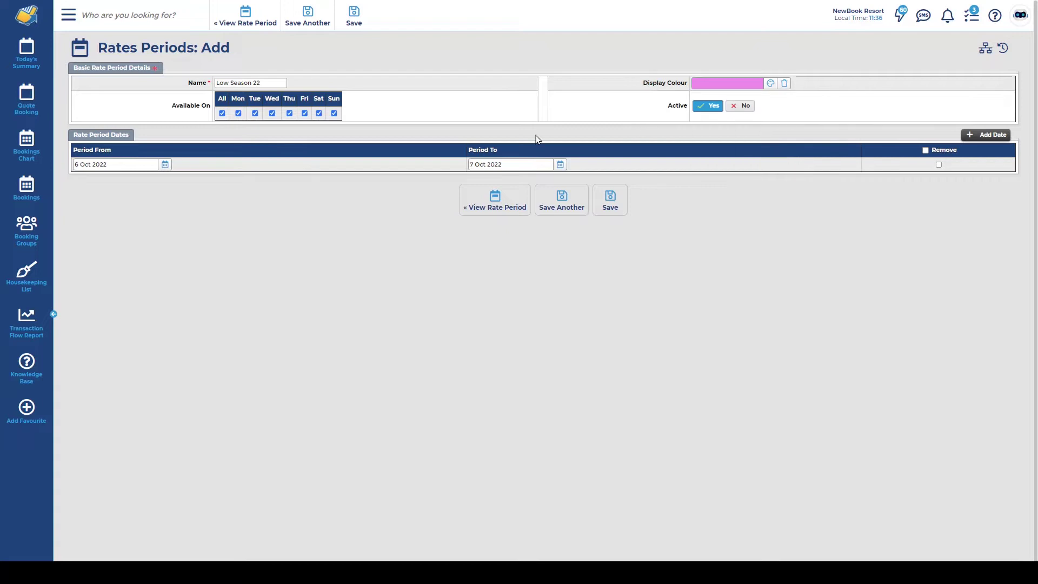
Step: Set its first date range to 1–31 Oct 2022
{"action": "left_click", "coordinate": [149, 164]}
{"action": "left_click", "coordinate": [166, 210]}
{"action": "left_click", "coordinate": [562, 168]}
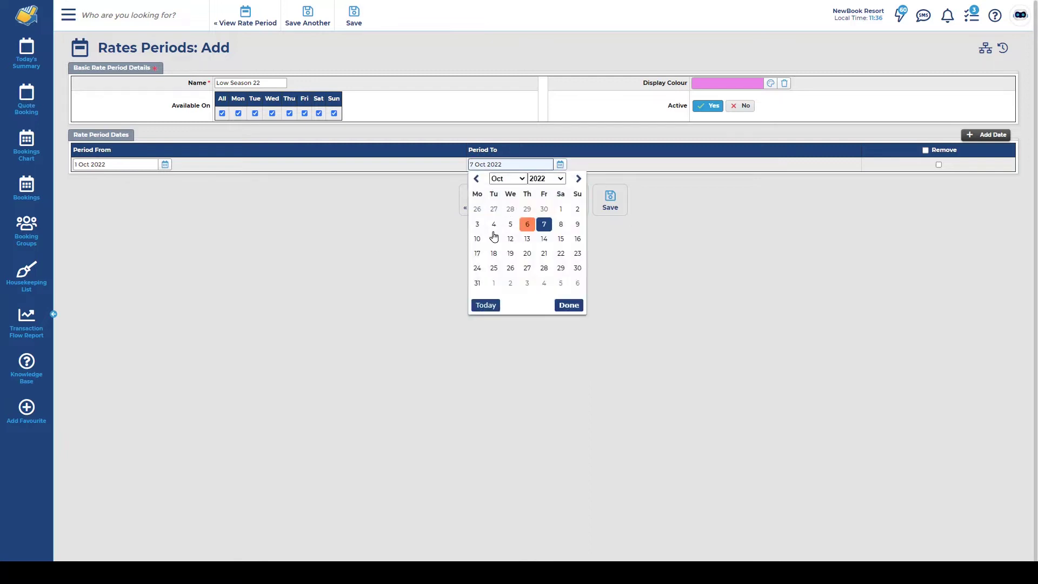
{"action": "left_click", "coordinate": [476, 280]}
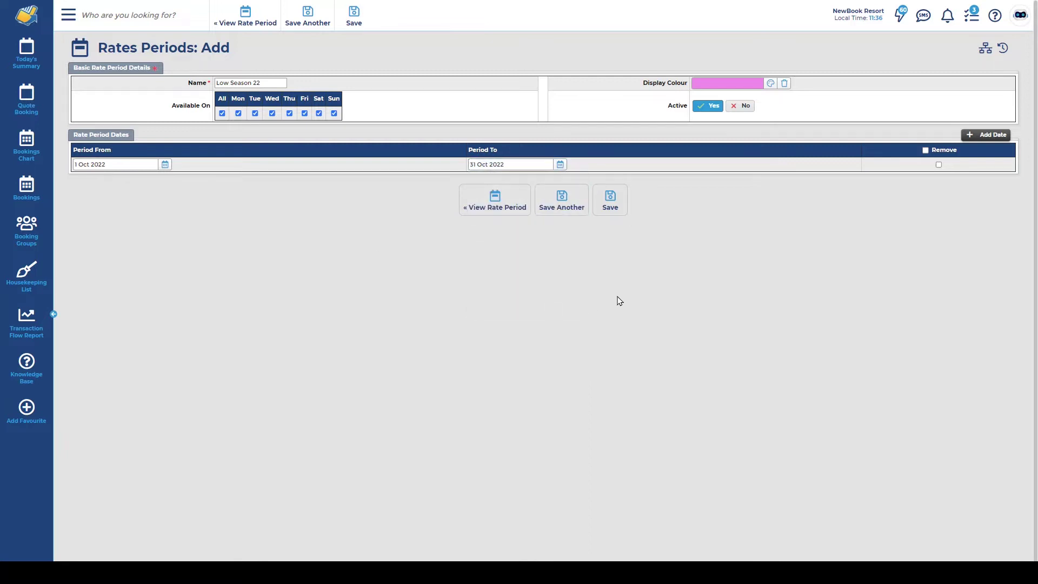
Step: Add a second date range of 1–28 Feb 2023 and save the period
{"action": "left_click", "coordinate": [983, 135]}
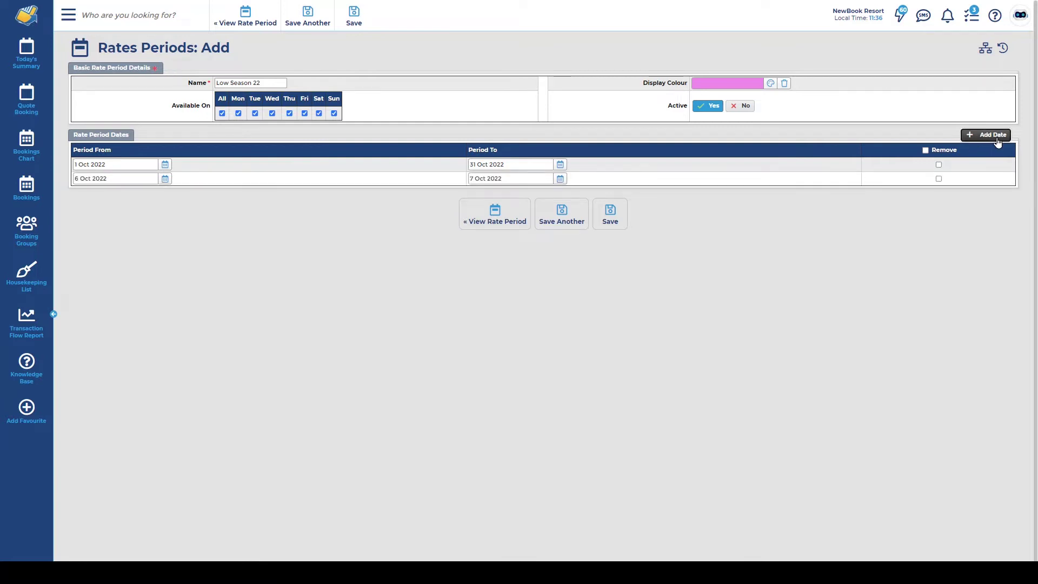
{"action": "left_click", "coordinate": [165, 178]}
{"action": "left_click", "coordinate": [184, 193]}
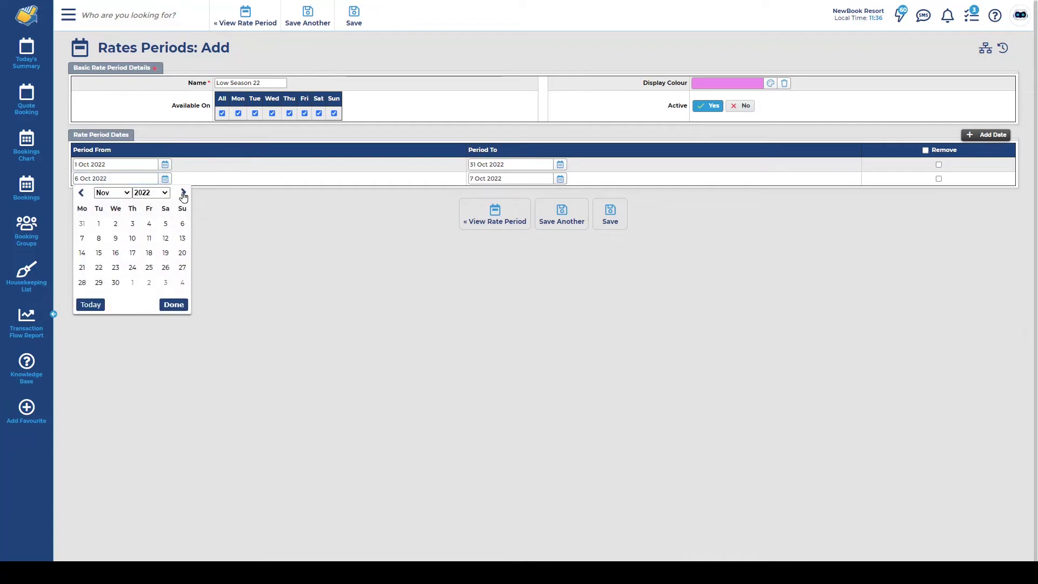
{"action": "left_click", "coordinate": [183, 193]}
{"action": "left_click", "coordinate": [183, 193]}
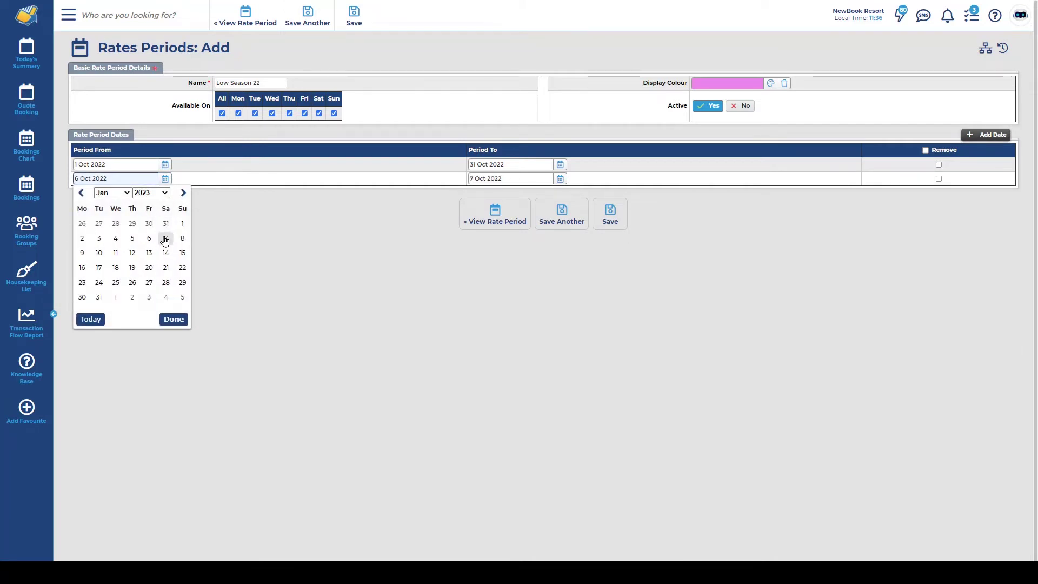
{"action": "left_click", "coordinate": [115, 297]}
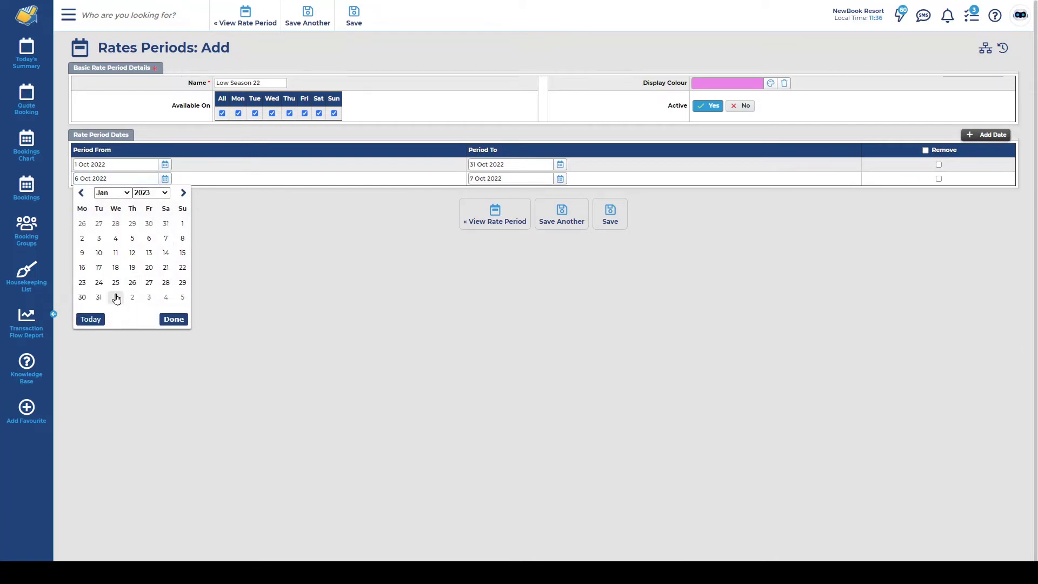
{"action": "left_click", "coordinate": [561, 179]}
{"action": "left_click", "coordinate": [577, 193]}
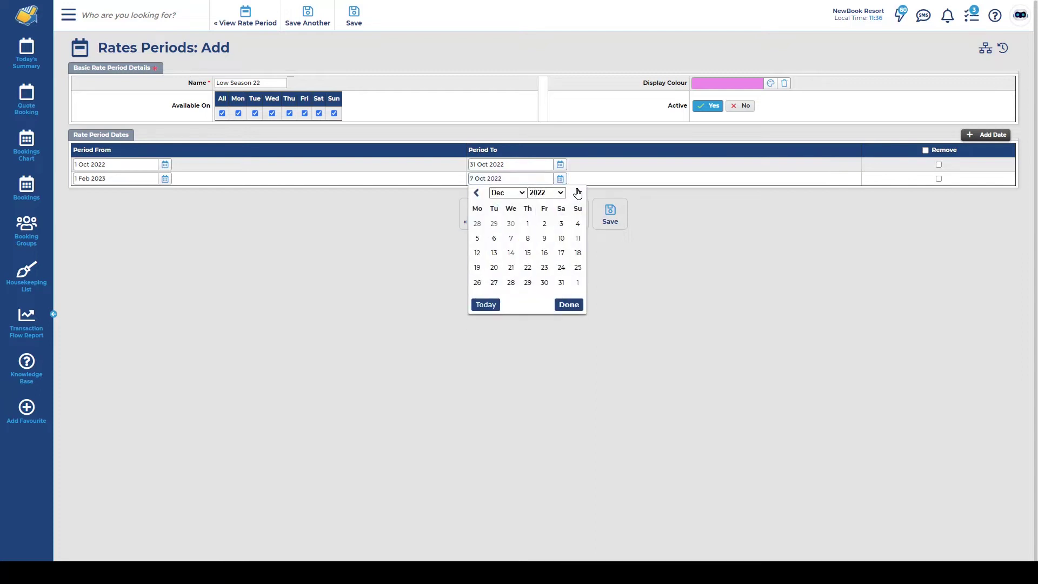
{"action": "left_click", "coordinate": [577, 193]}
{"action": "left_click", "coordinate": [578, 193]}
{"action": "left_click", "coordinate": [577, 193]}
{"action": "left_click", "coordinate": [493, 282]}
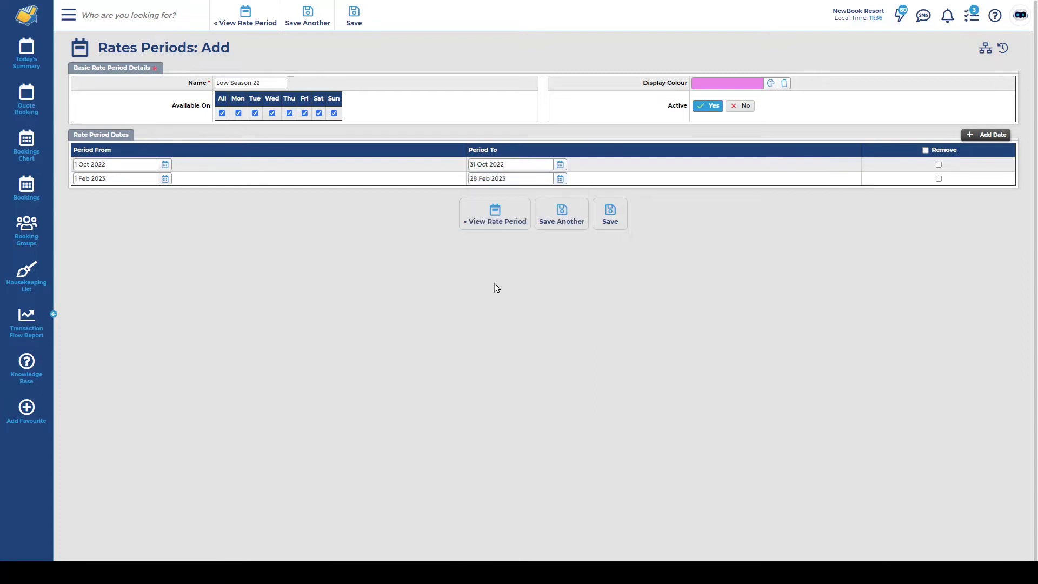
{"action": "left_click", "coordinate": [608, 216]}
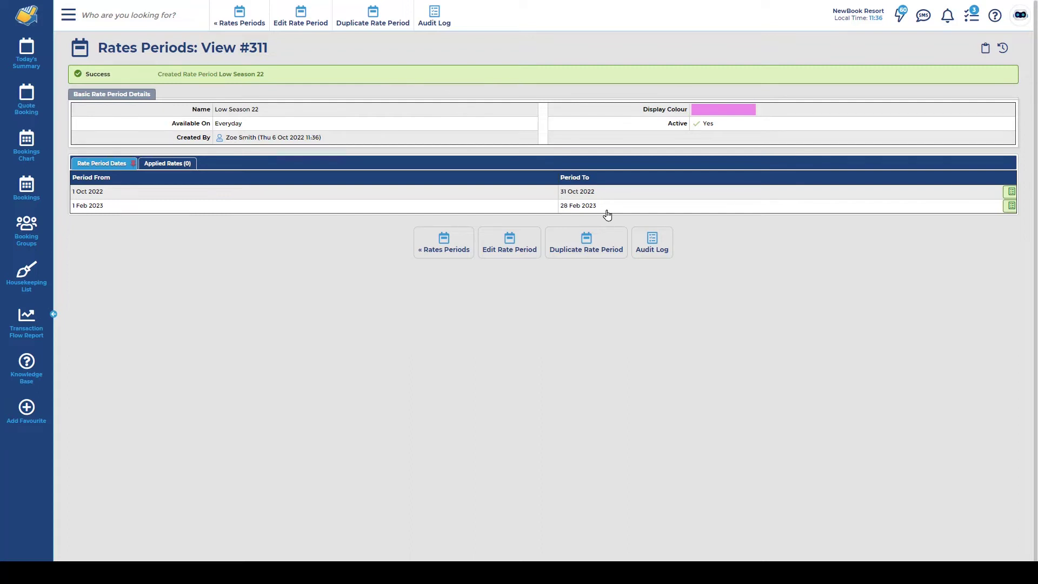
Step: Duplicate Low Season 22, rename the copy 'Mid Season 22', and give it a lavender colour
{"action": "left_click", "coordinate": [381, 28]}
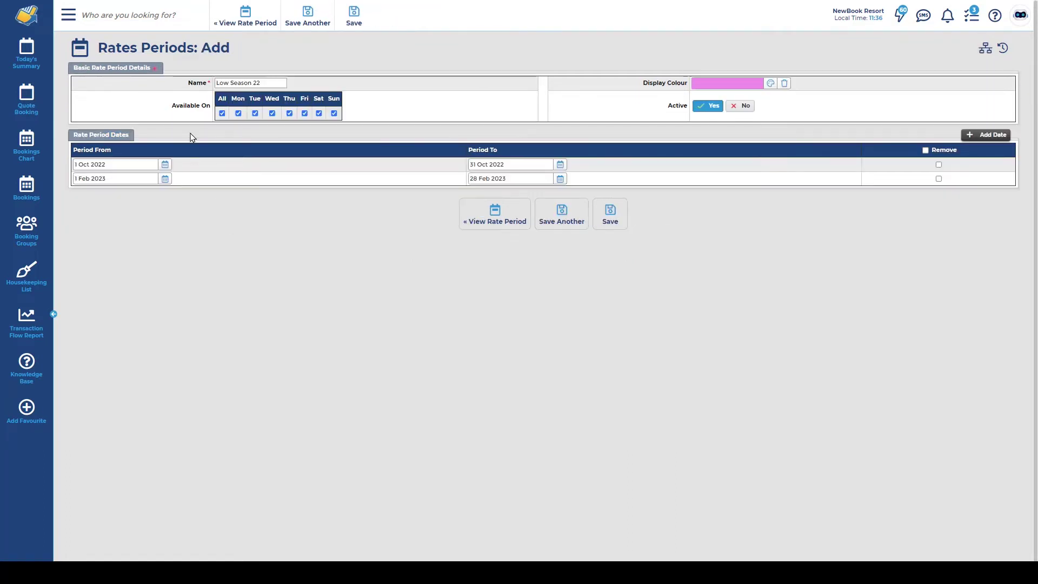
{"action": "left_click_drag", "start_coordinate": [230, 82], "coordinate": [215, 83]}
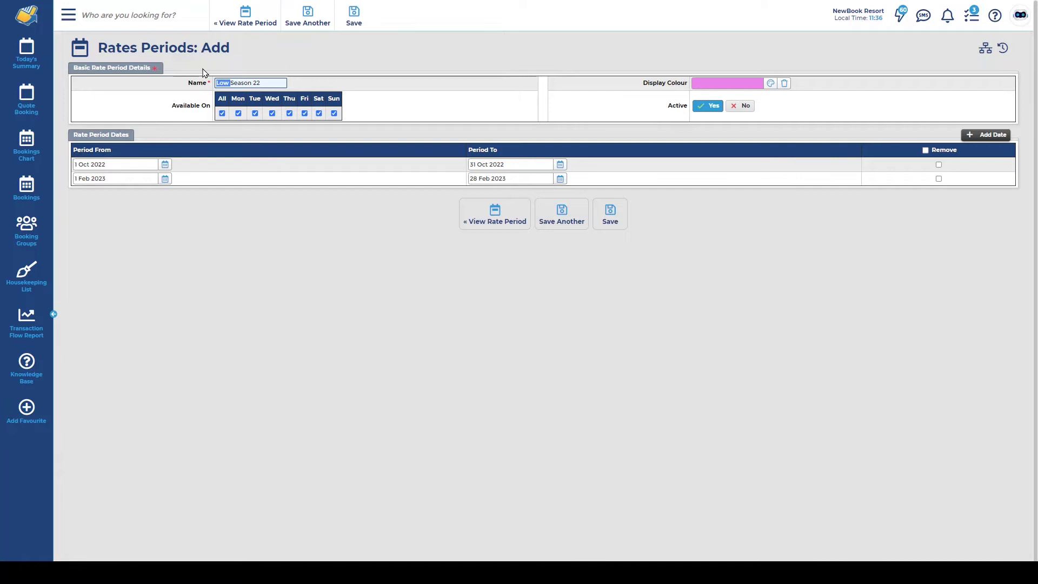
{"action": "type", "text": "Mid"}
{"action": "left_click", "coordinate": [747, 86]}
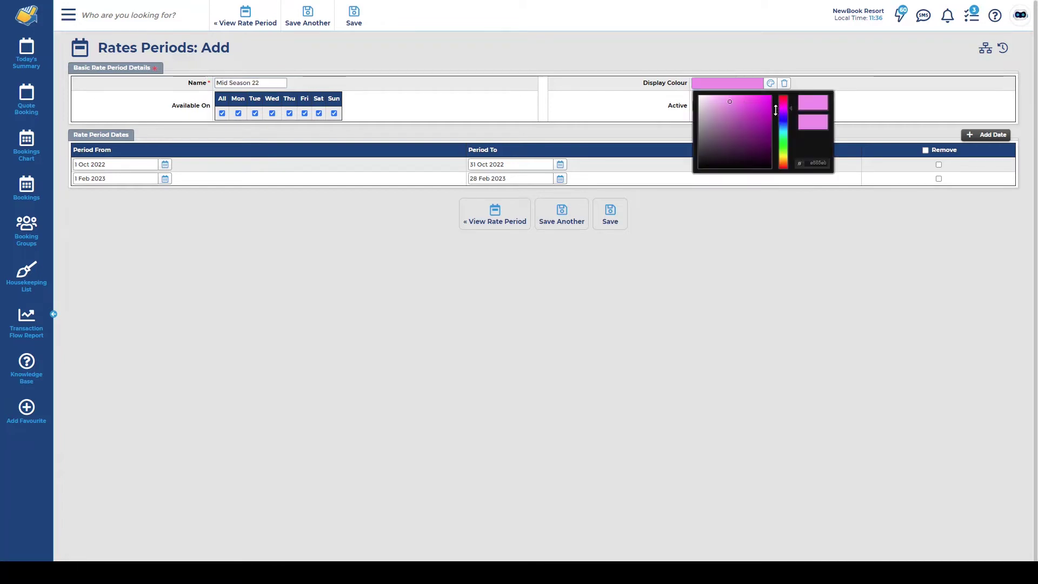
{"action": "left_click_drag", "start_coordinate": [783, 106], "coordinate": [783, 118]}
{"action": "left_click", "coordinate": [722, 98]}
{"action": "left_click", "coordinate": [644, 113]}
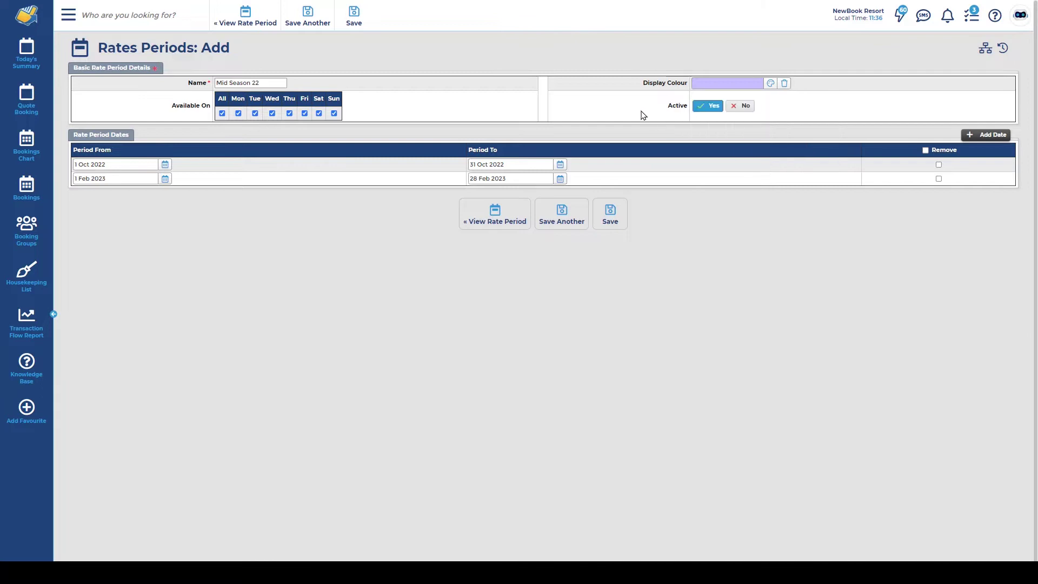
Step: Remove the Feb 2023 range, set dates 1 Nov to 24 Dec 2022, and save
{"action": "left_click", "coordinate": [939, 179]}
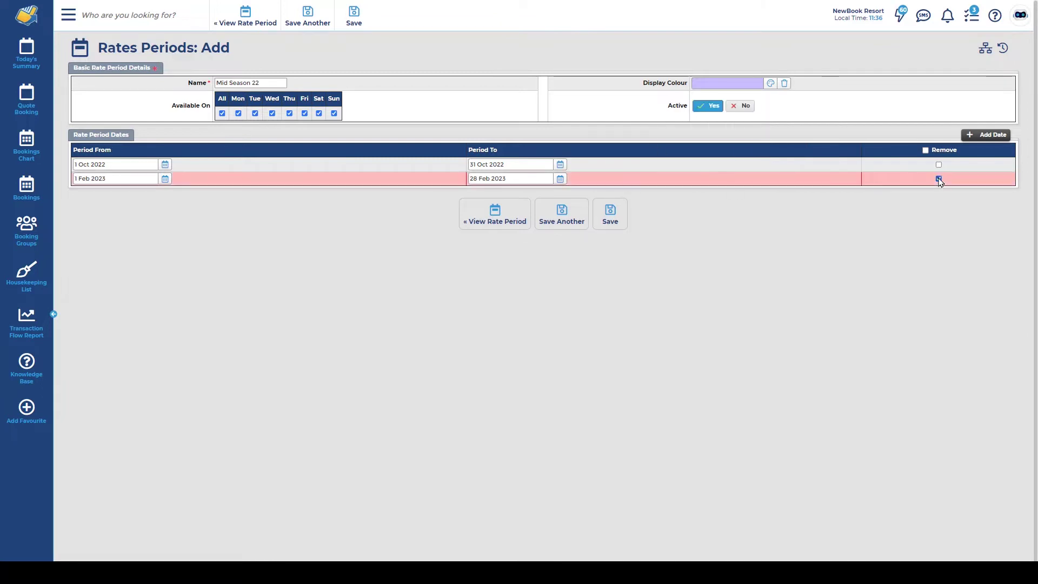
{"action": "left_click", "coordinate": [97, 164]}
{"action": "left_click", "coordinate": [183, 179]}
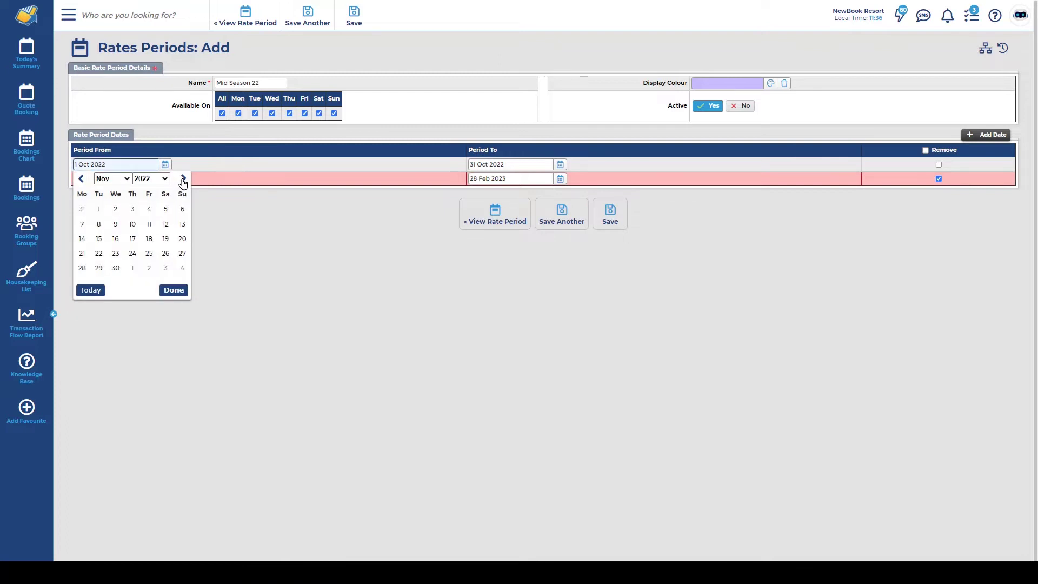
{"action": "left_click", "coordinate": [99, 209]}
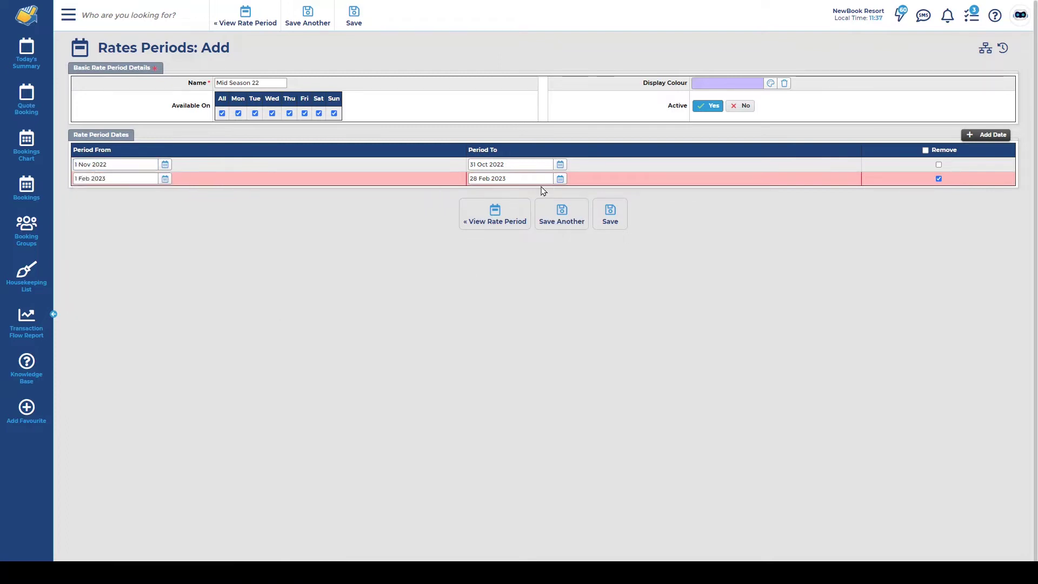
{"action": "left_click", "coordinate": [559, 165]}
{"action": "left_click", "coordinate": [578, 179]}
{"action": "left_click", "coordinate": [577, 179]}
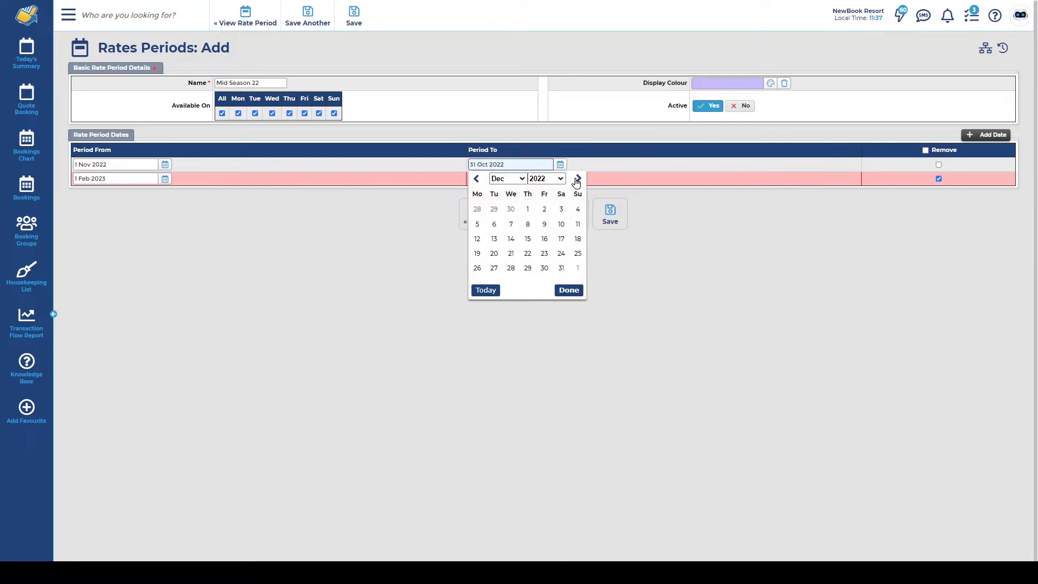
{"action": "left_click", "coordinate": [562, 254]}
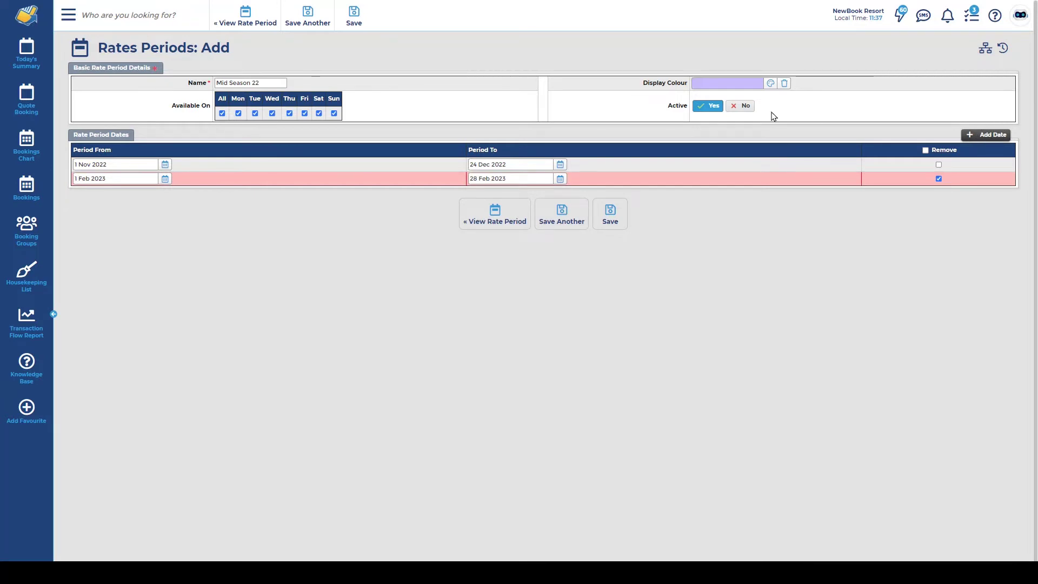
{"action": "left_click", "coordinate": [612, 212]}
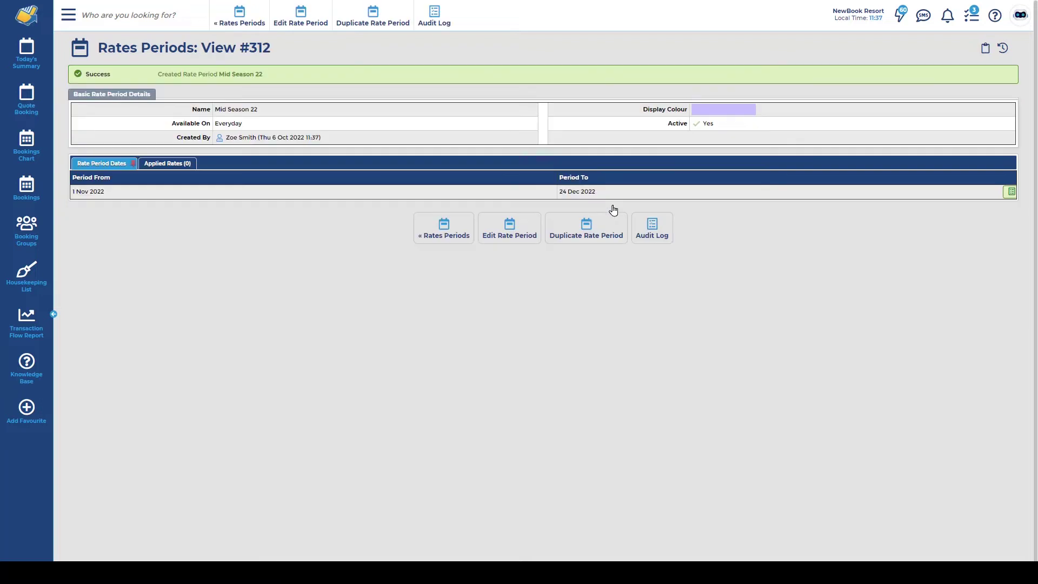
{"action": "left_click", "coordinate": [364, 17]}
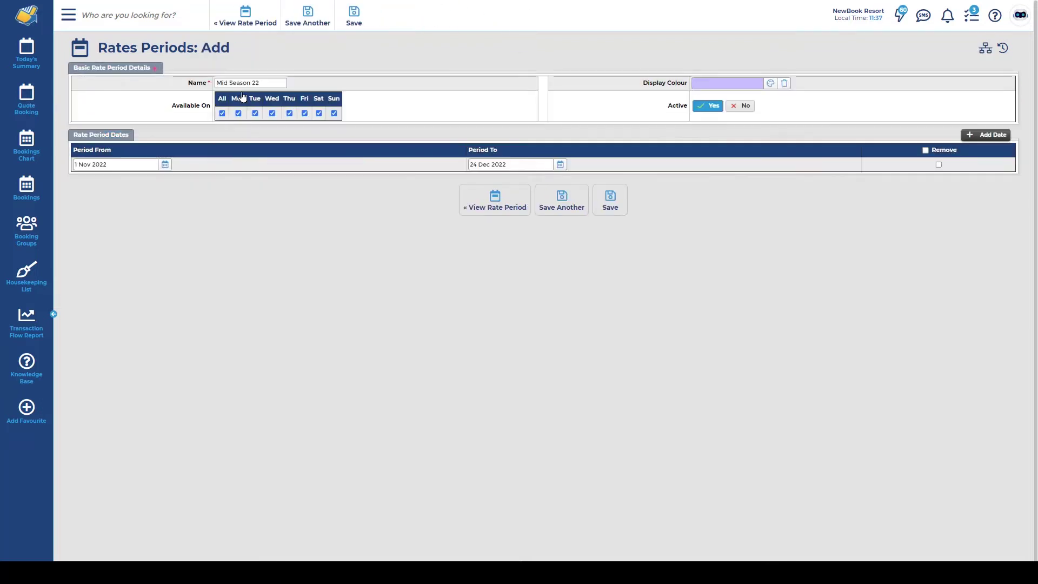
Step: Rename the duplicated period to 'Peak Season 22' with a red display colour
{"action": "double_click", "coordinate": [222, 82]}
{"action": "type", "text": "Peak"}
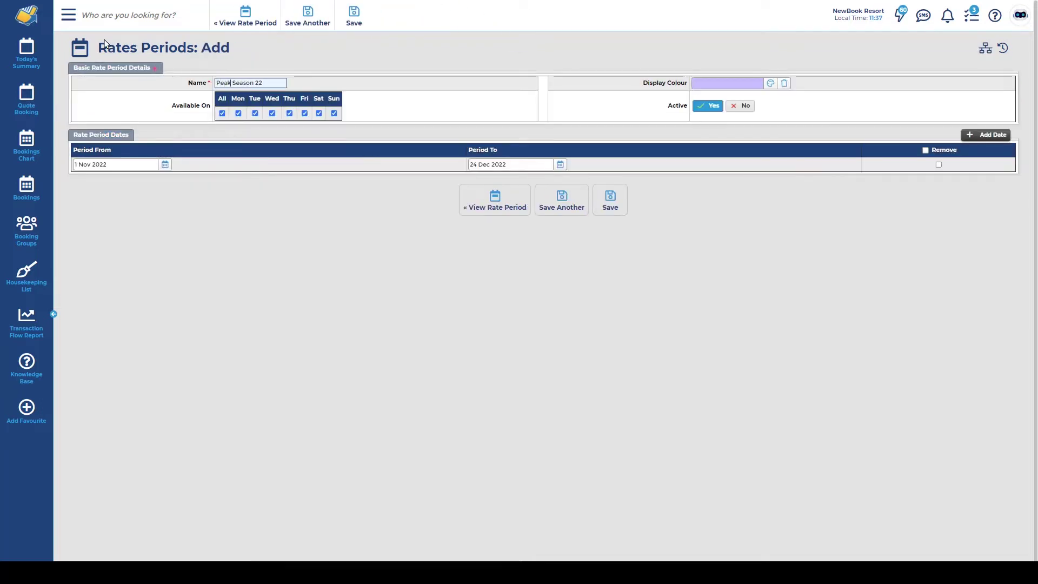
{"action": "left_click", "coordinate": [750, 87]}
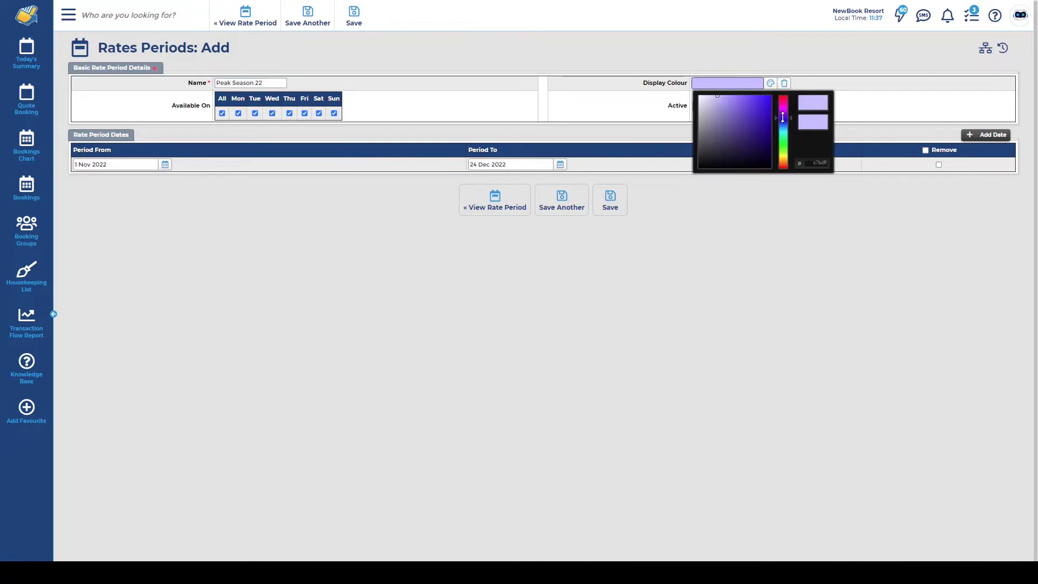
{"action": "left_click_drag", "start_coordinate": [783, 111], "coordinate": [782, 93]}
{"action": "left_click", "coordinate": [448, 114]}
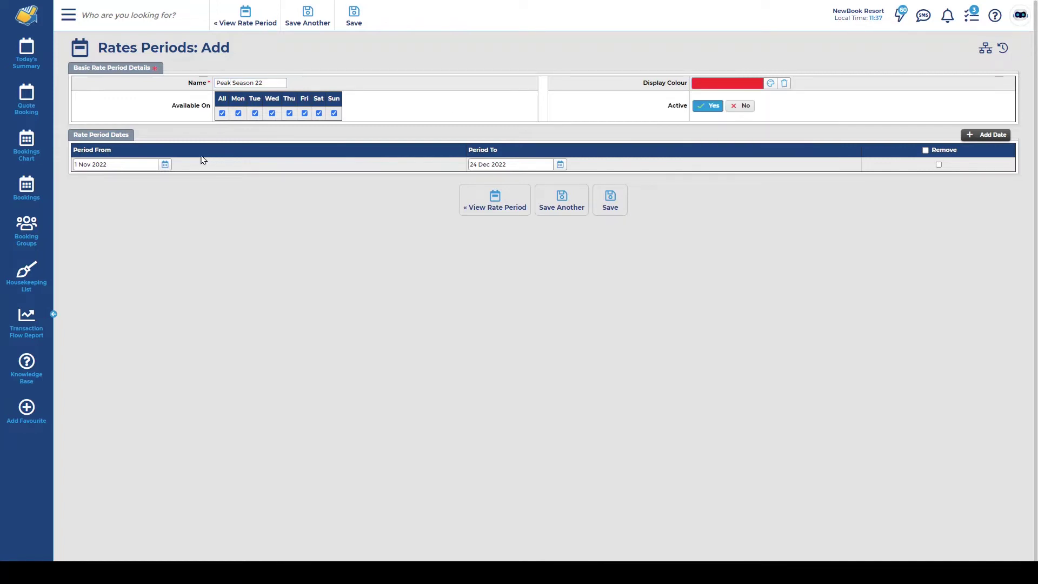
Step: Set its dates to 25 Dec 2022 through 31 Jan 2023 and save
{"action": "left_click", "coordinate": [163, 167]}
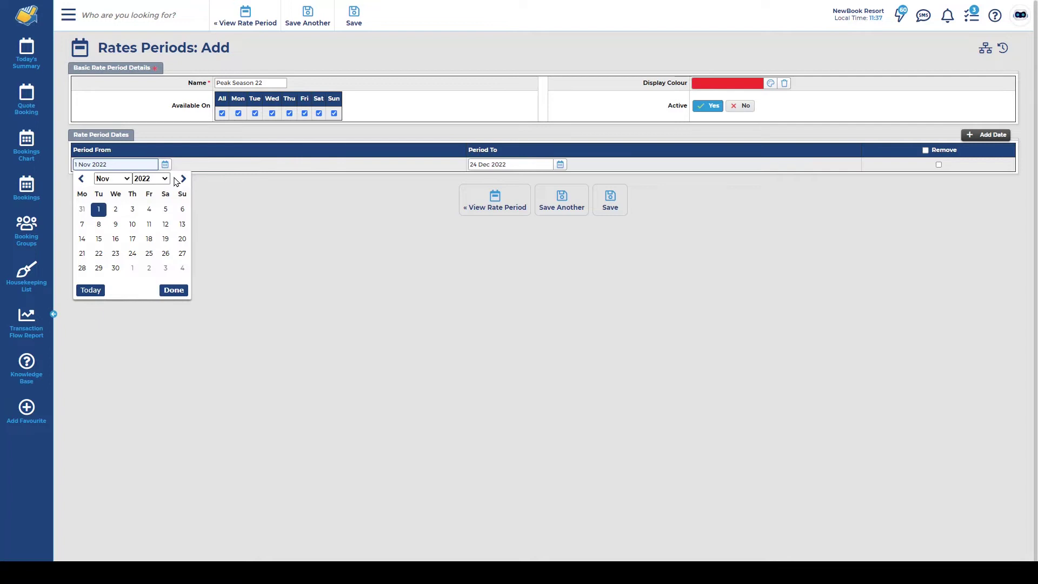
{"action": "left_click", "coordinate": [183, 179]}
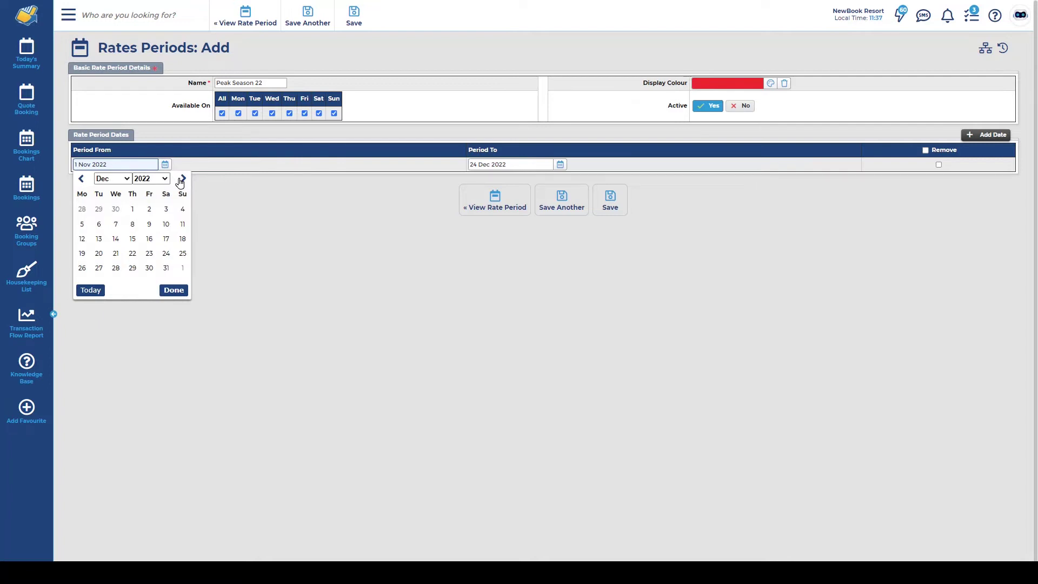
{"action": "left_click", "coordinate": [182, 254]}
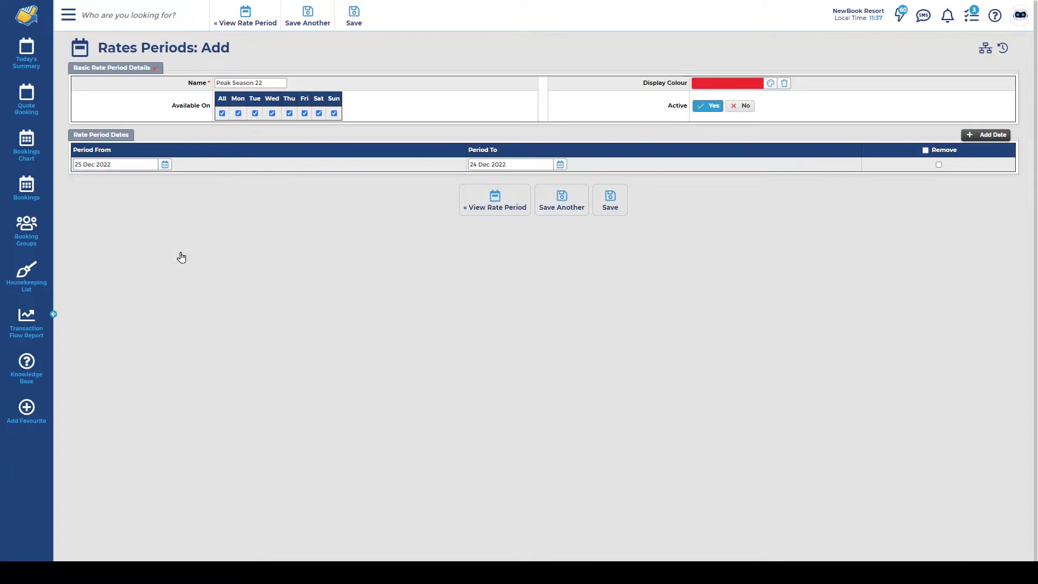
{"action": "left_click", "coordinate": [559, 165]}
{"action": "left_click", "coordinate": [579, 180]}
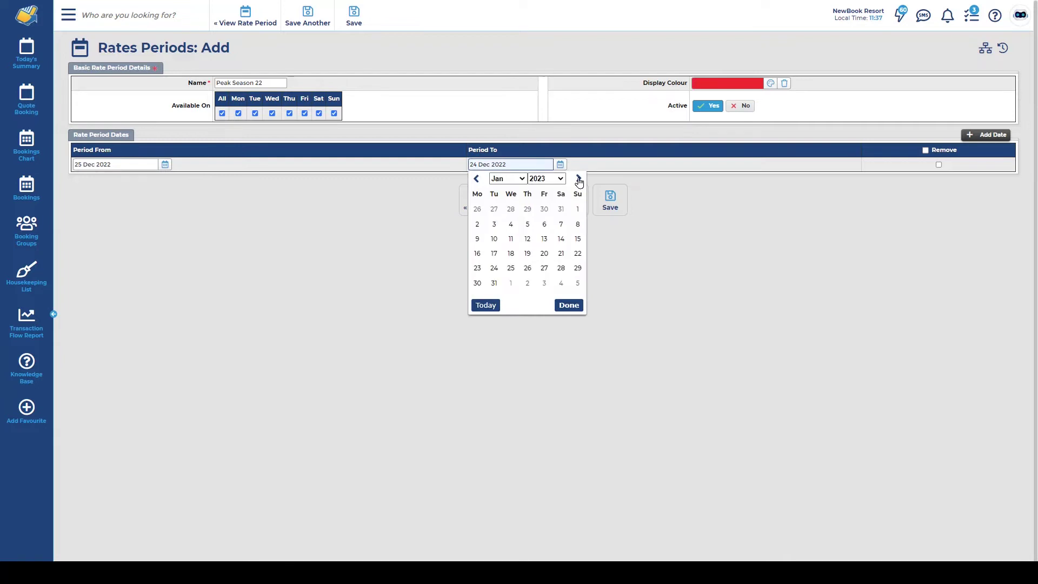
{"action": "left_click", "coordinate": [493, 281]}
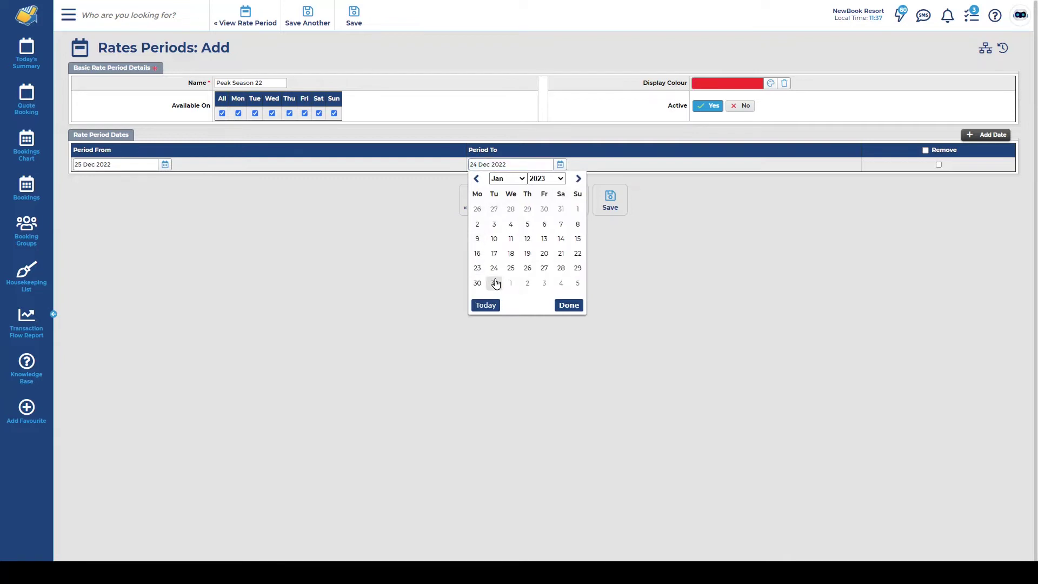
{"action": "left_click", "coordinate": [609, 203]}
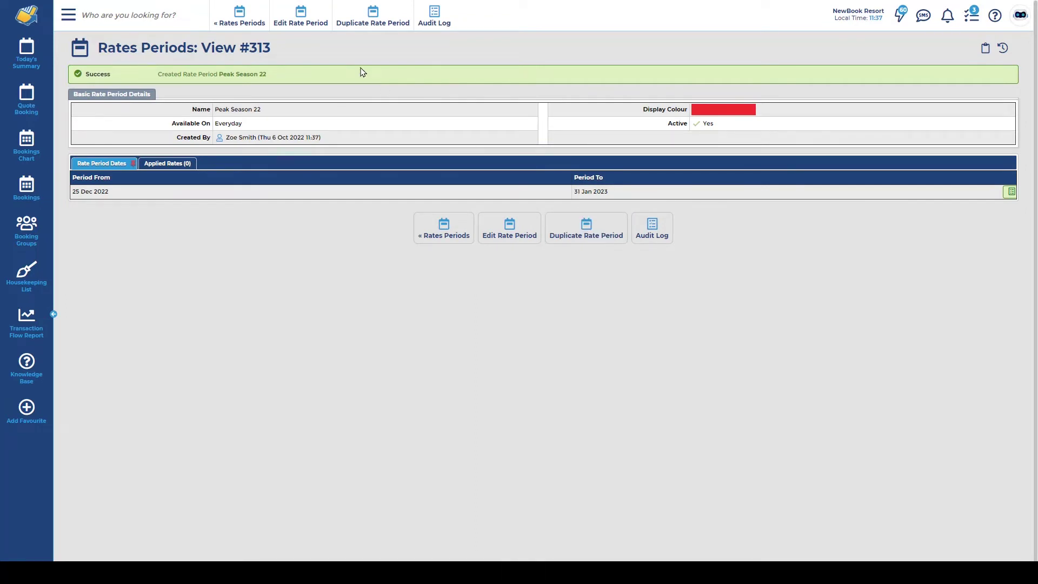
Step: Go back to the Rates Periods list to see Peak, Mid and Low Season 22
{"action": "left_click", "coordinate": [251, 22]}
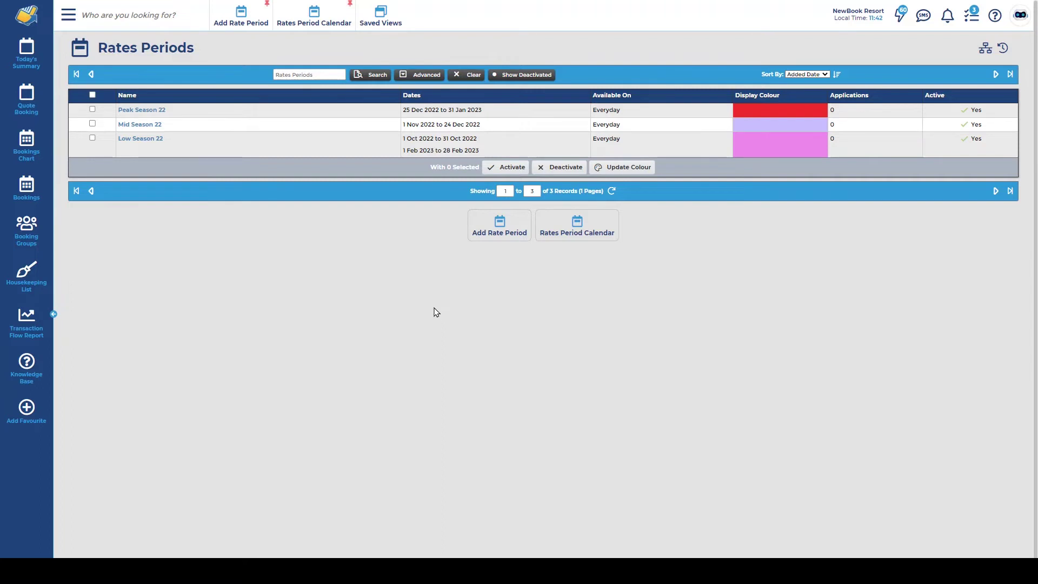
Step: Go to the Rates page via the 'rate' menu search and begin a new rate
{"action": "left_click", "coordinate": [68, 16]}
{"action": "type", "text": "ra"}
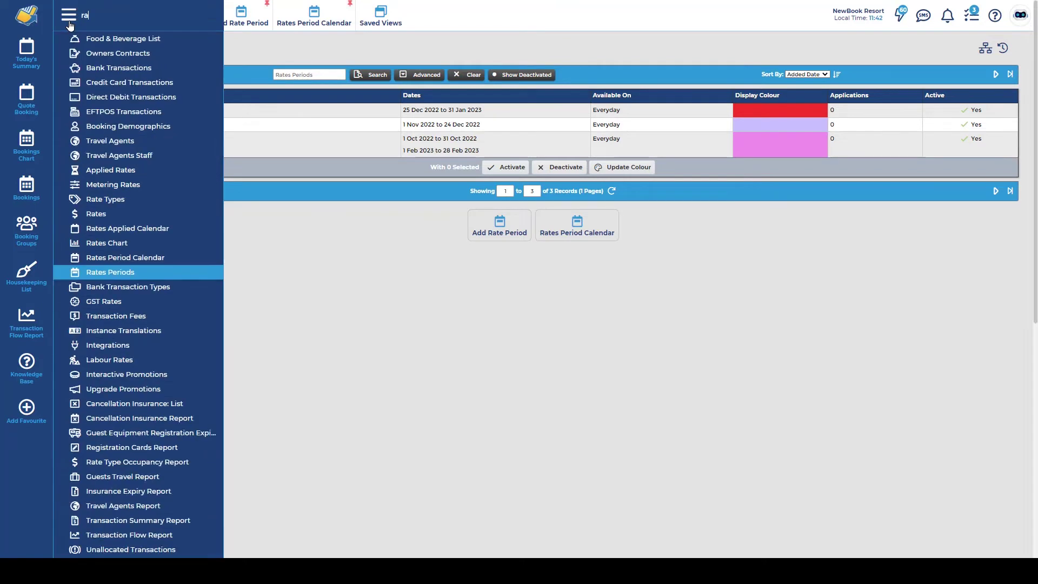
{"action": "type", "text": "tes"}
{"action": "left_click", "coordinate": [106, 67]}
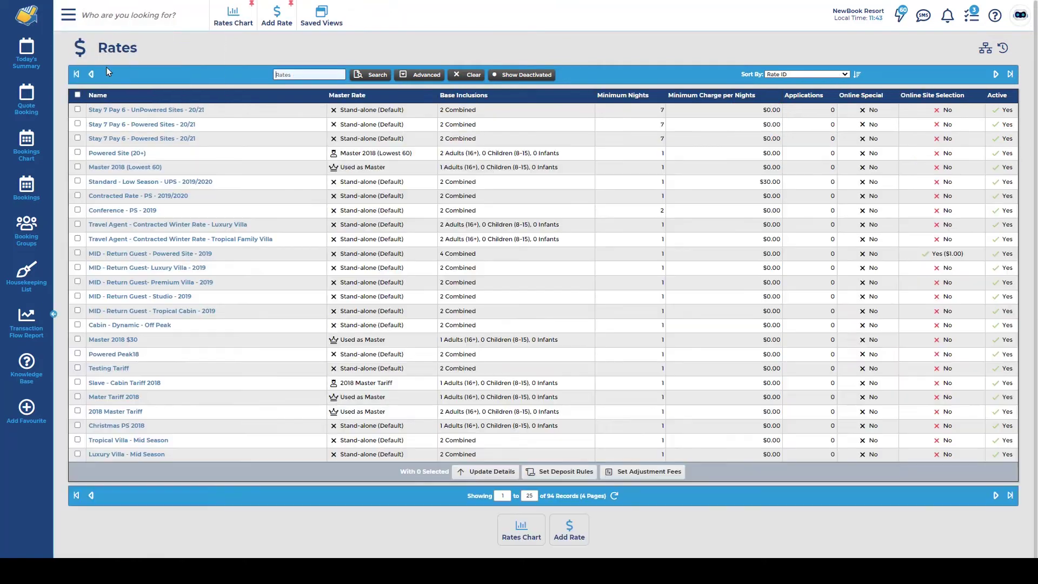
{"action": "double_click", "coordinate": [117, 48]}
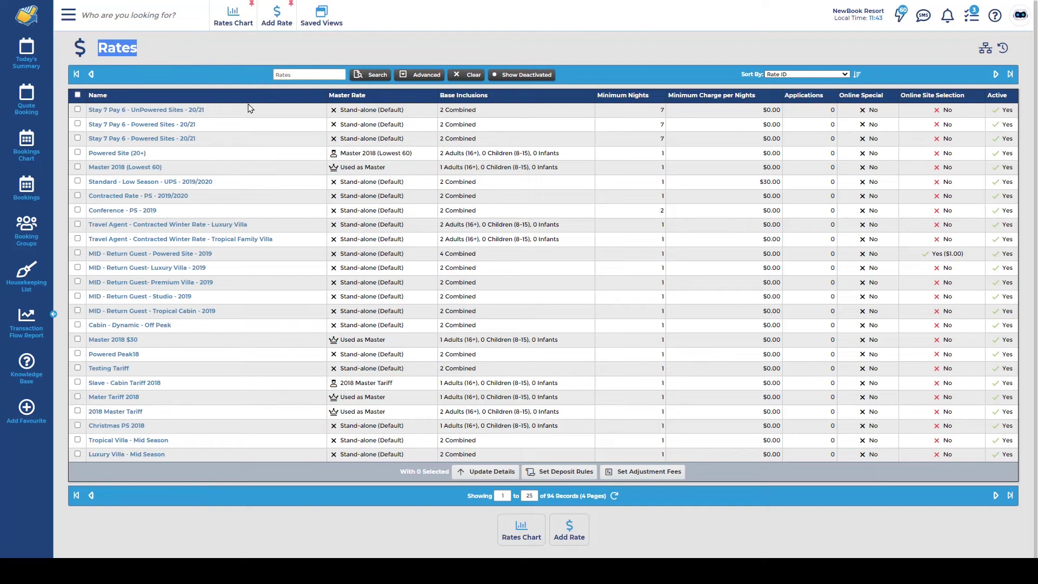
{"action": "left_click", "coordinate": [237, 57]}
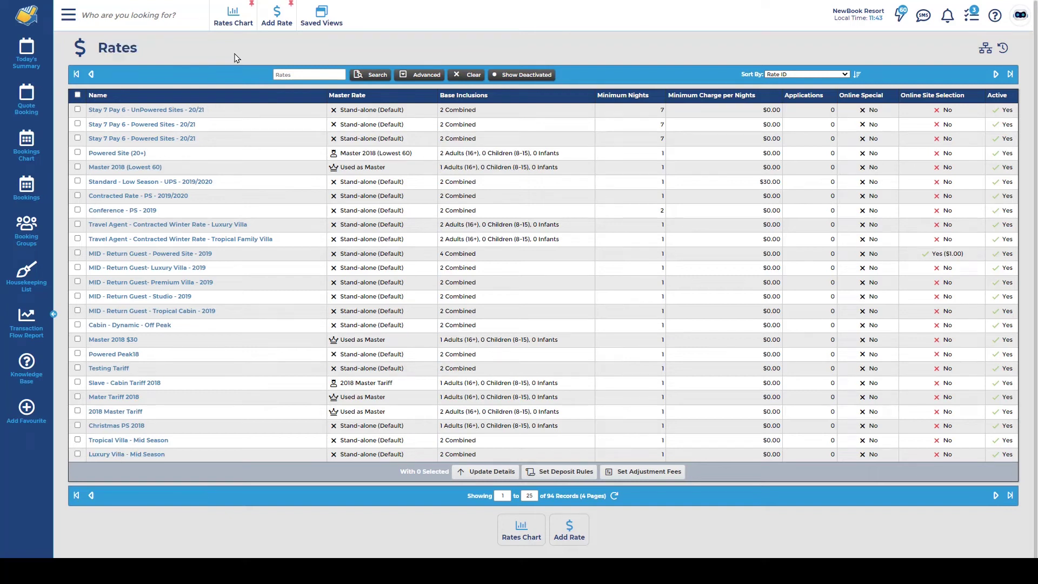
{"action": "left_click", "coordinate": [278, 24]}
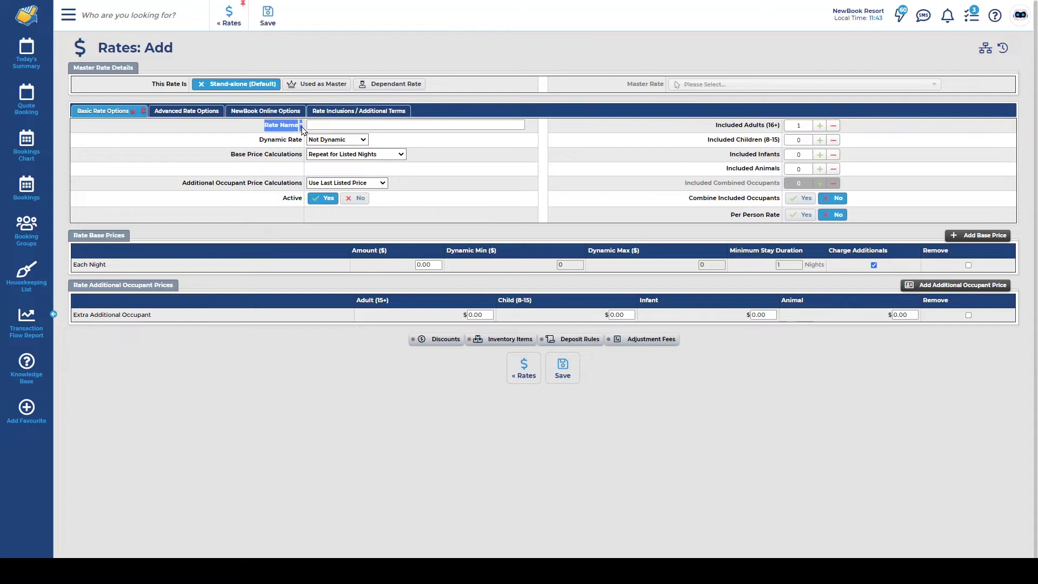
Step: Name the rate 'BFR - Luxury Villa - Low Season 22' and set Dynamic Rate to Online + Interface
{"action": "left_click", "coordinate": [297, 126]}
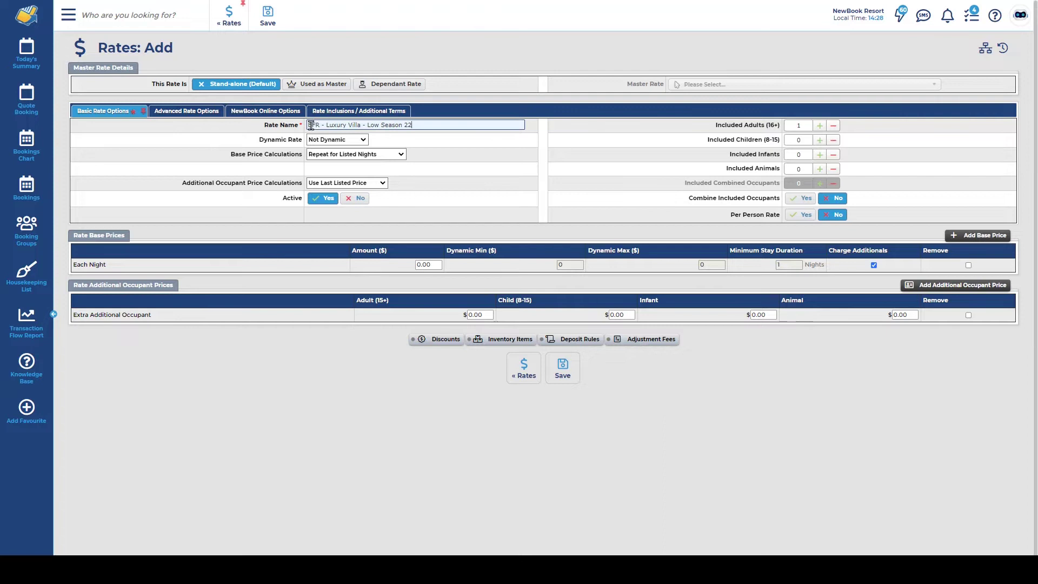
{"action": "left_click_drag", "start_coordinate": [336, 124], "coordinate": [366, 135]}
{"action": "left_click", "coordinate": [366, 125]}
{"action": "left_click_drag", "start_coordinate": [258, 139], "coordinate": [308, 146]}
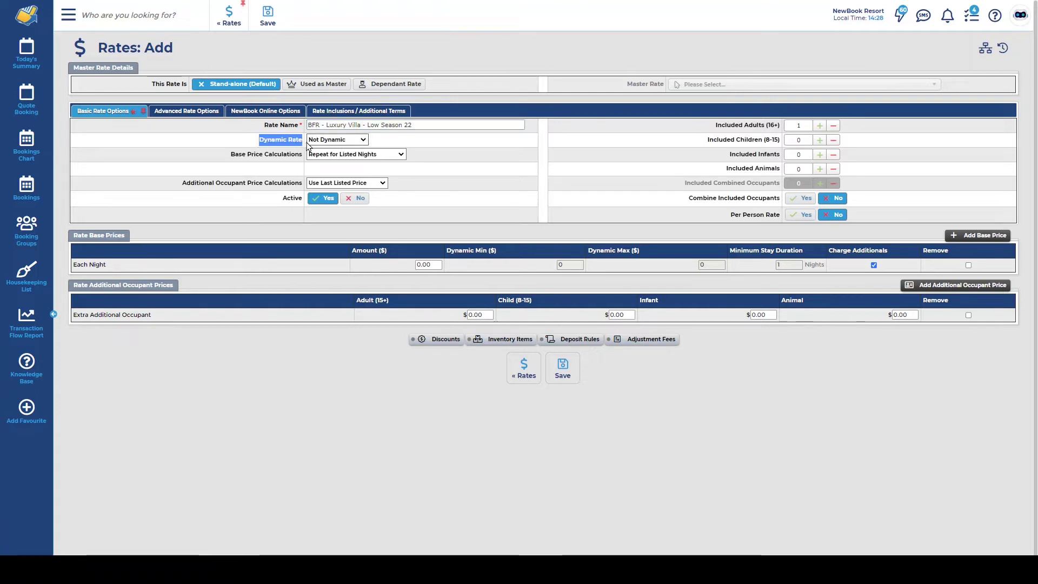
{"action": "left_click", "coordinate": [354, 145]}
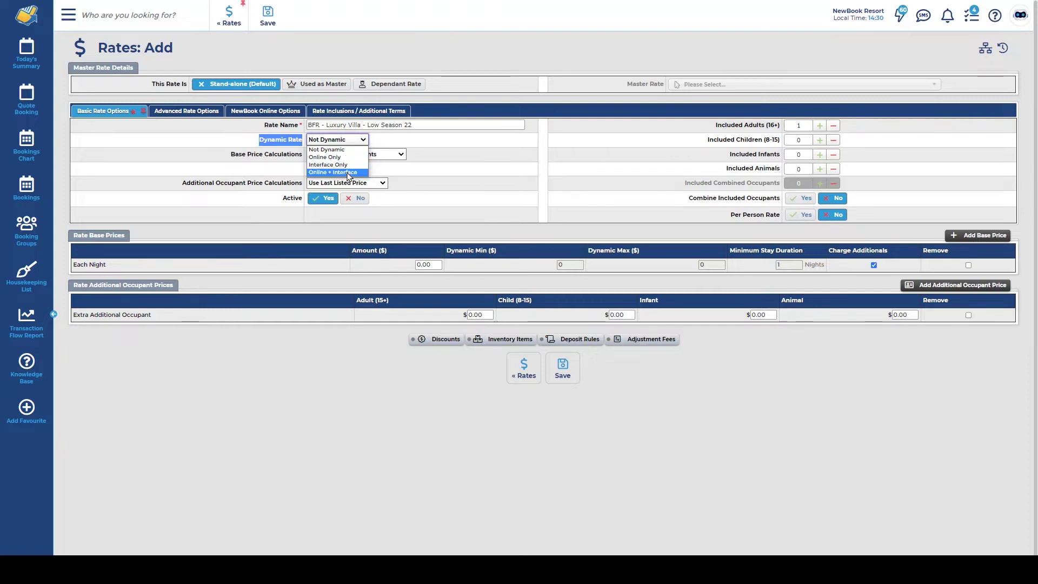
{"action": "left_click", "coordinate": [347, 172]}
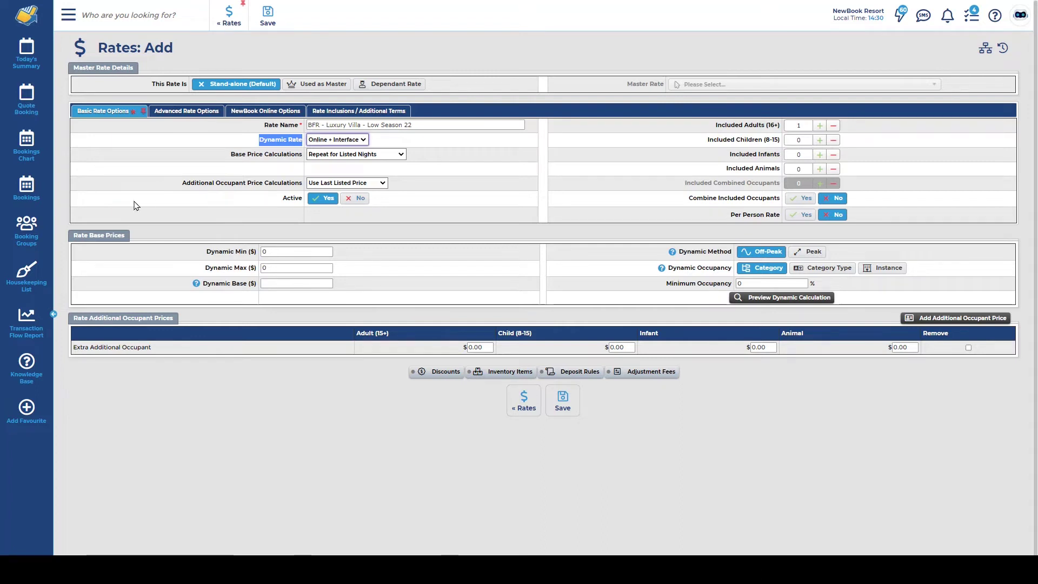
Step: Keep Dynamic Min at $200, change Dynamic Max to $275, and enter a $200 Dynamic Base
{"action": "left_click", "coordinate": [86, 234]}
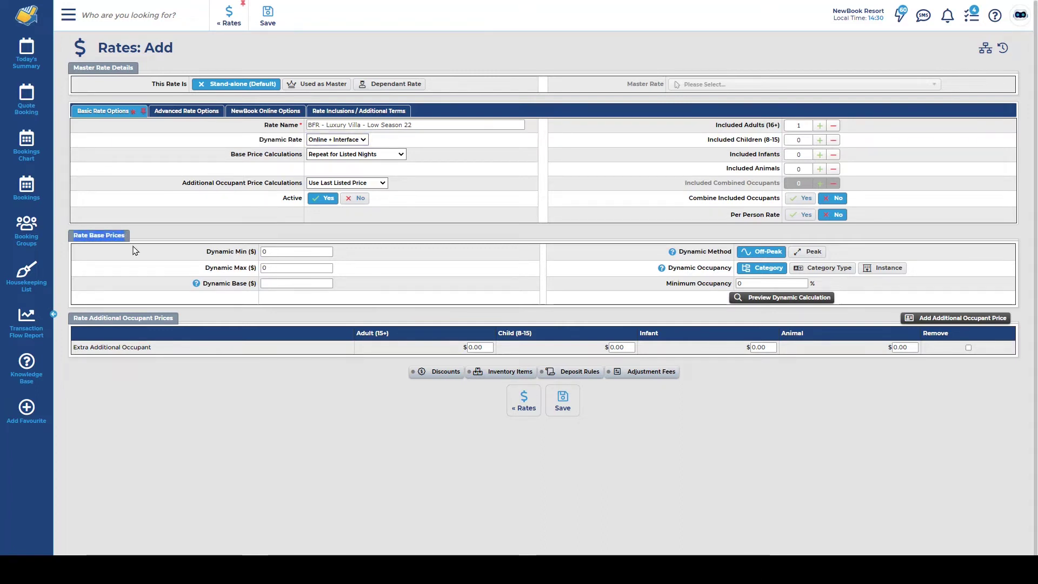
{"action": "left_click_drag", "start_coordinate": [192, 260], "coordinate": [259, 287]}
{"action": "left_click", "coordinate": [206, 252]}
{"action": "left_click_drag", "start_coordinate": [206, 253], "coordinate": [256, 254]}
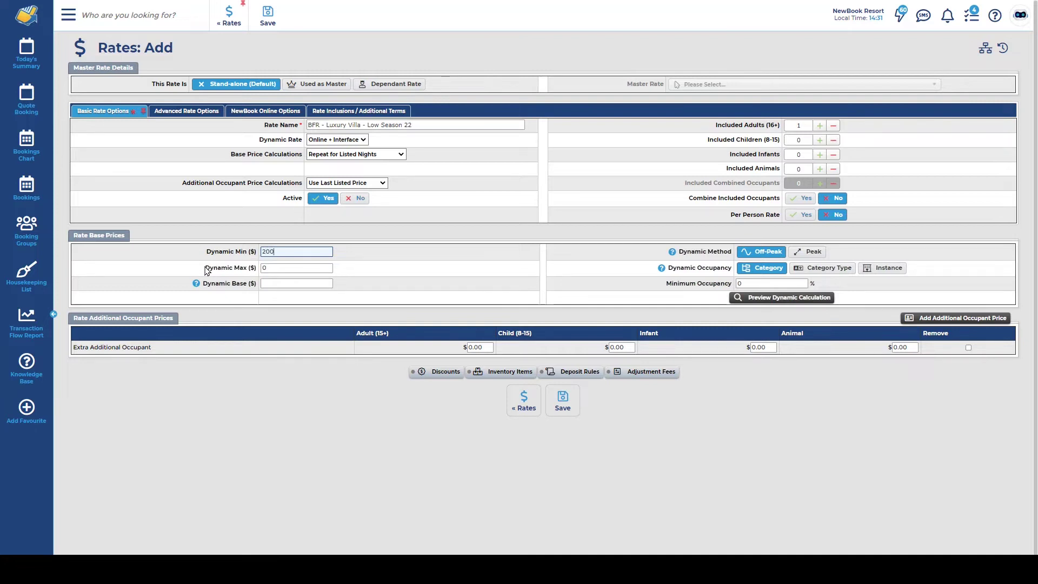
{"action": "left_click_drag", "start_coordinate": [206, 268], "coordinate": [255, 273]}
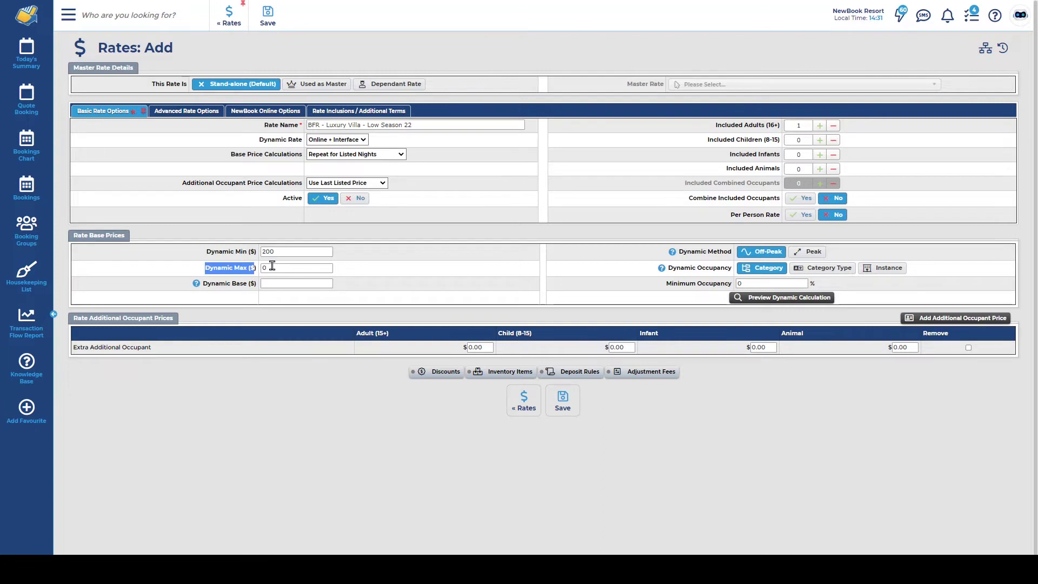
{"action": "double_click", "coordinate": [272, 266]}
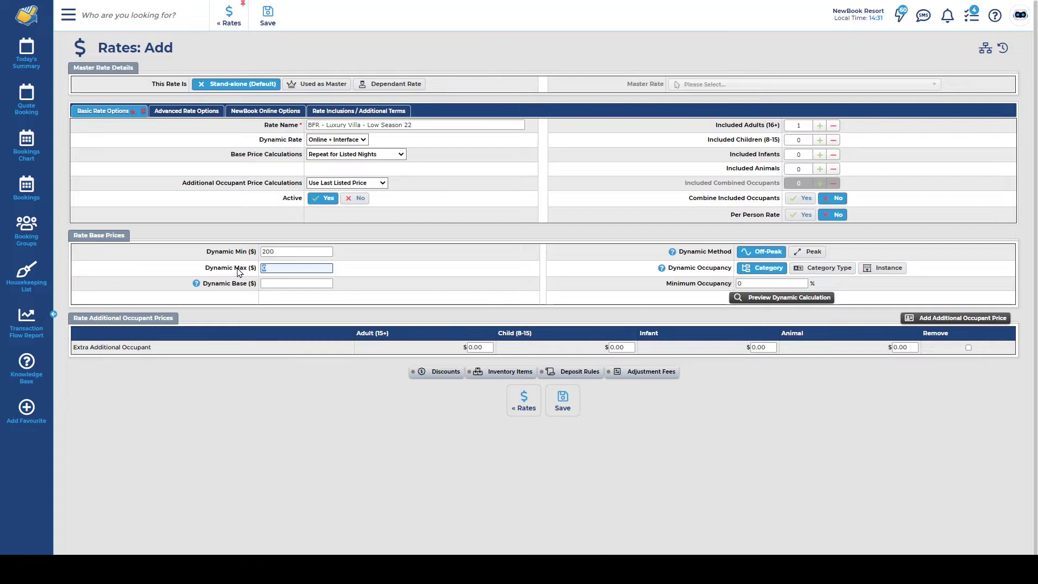
{"action": "type", "text": "275"}
{"action": "left_click_drag", "start_coordinate": [201, 284], "coordinate": [253, 290]}
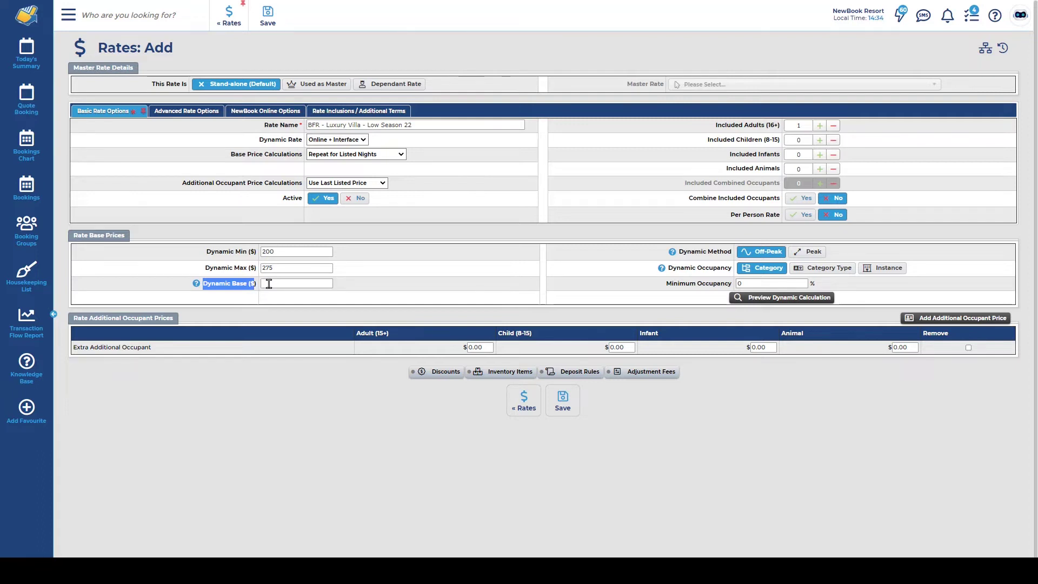
{"action": "left_click", "coordinate": [270, 284]}
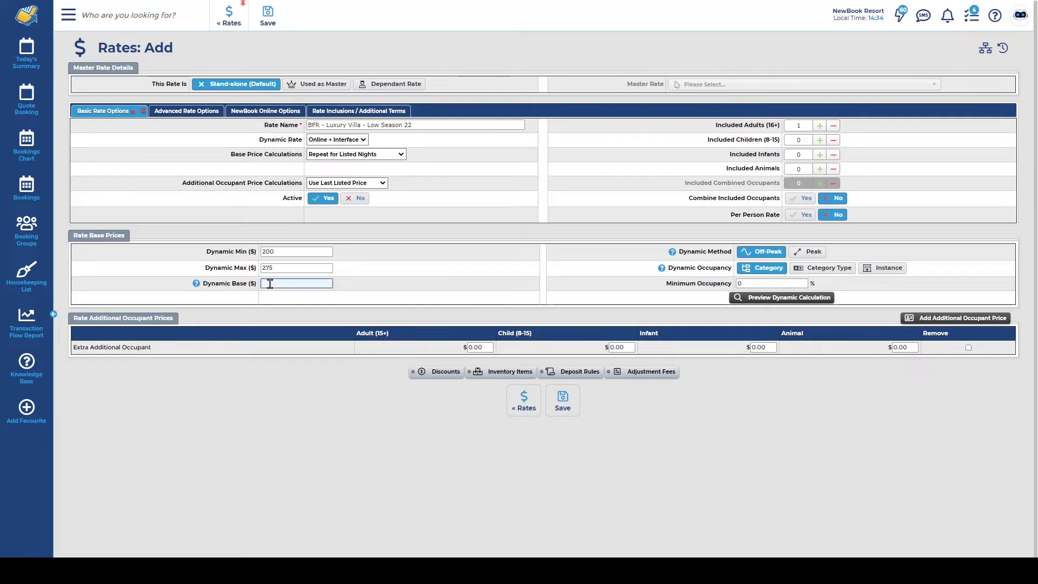
{"action": "type", "text": "200"}
{"action": "left_click_drag", "start_coordinate": [678, 253], "coordinate": [733, 253]}
{"action": "left_click_drag", "start_coordinate": [669, 270], "coordinate": [736, 256]}
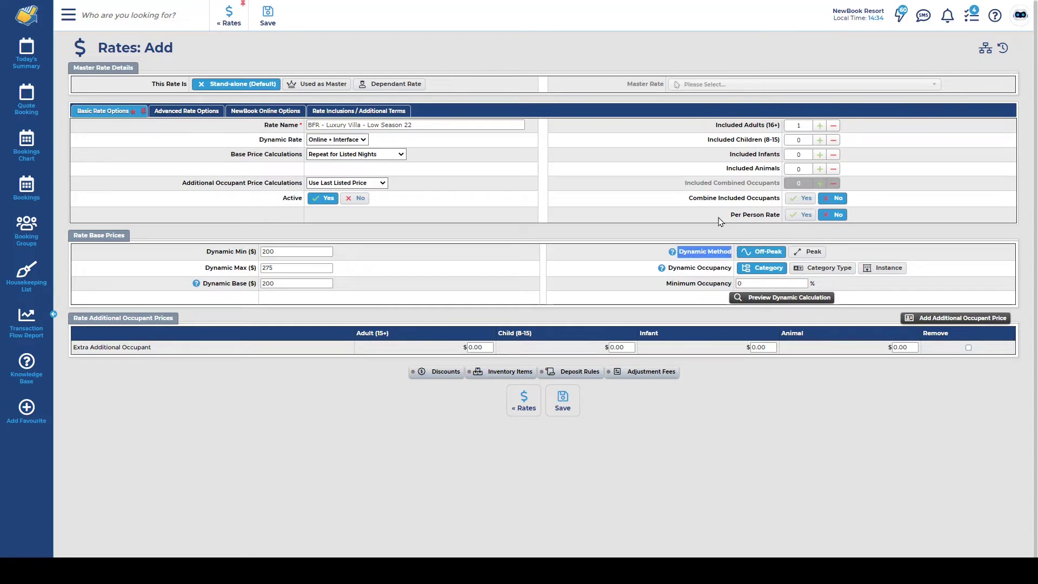
{"action": "mouse_move", "coordinate": [673, 254]}
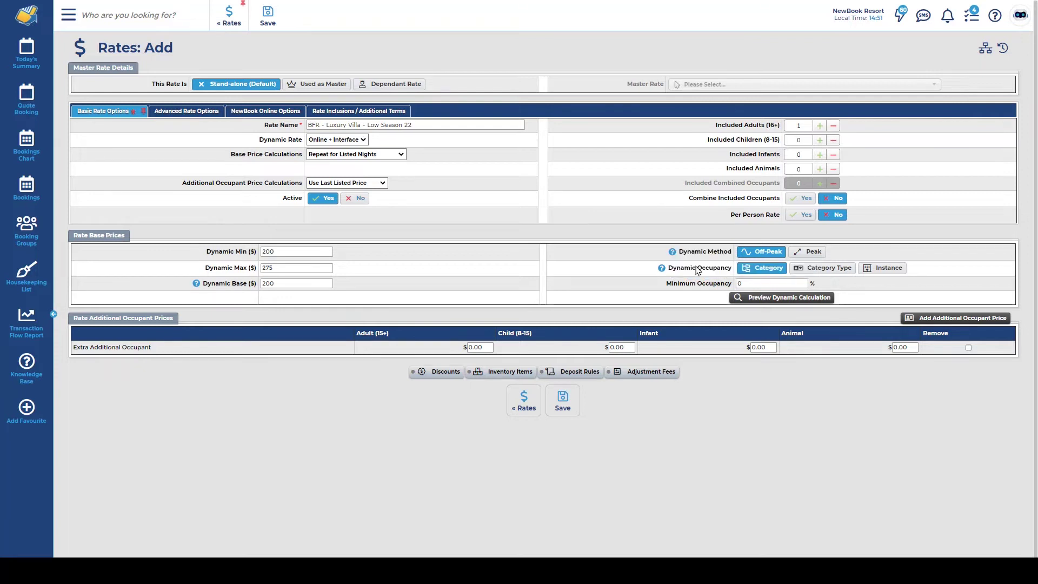
{"action": "left_click_drag", "start_coordinate": [669, 270], "coordinate": [732, 272]}
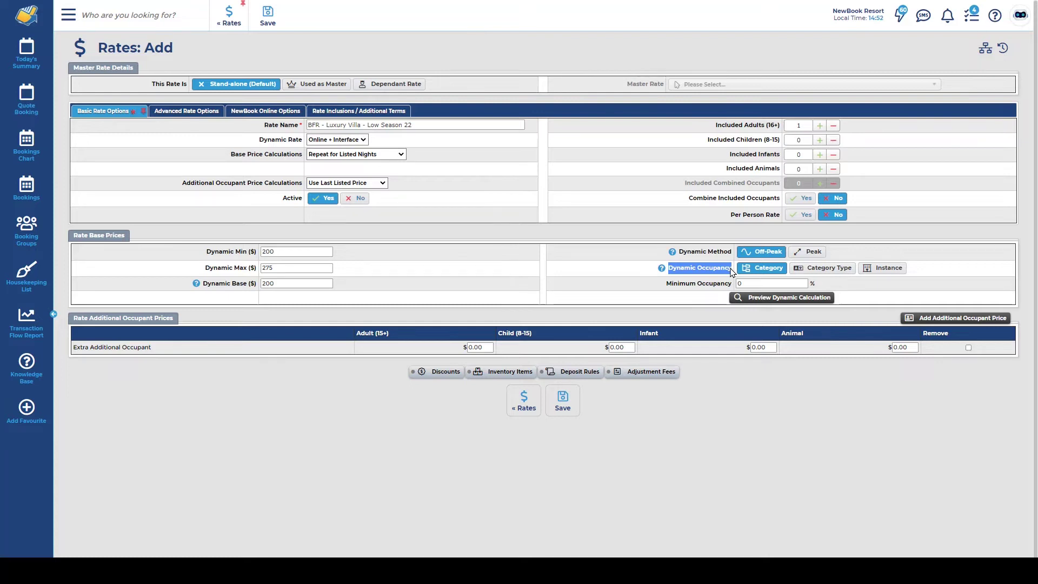
Step: Generate a dynamic occupancy price preview using the Luxury Villa category
{"action": "left_click", "coordinate": [778, 298]}
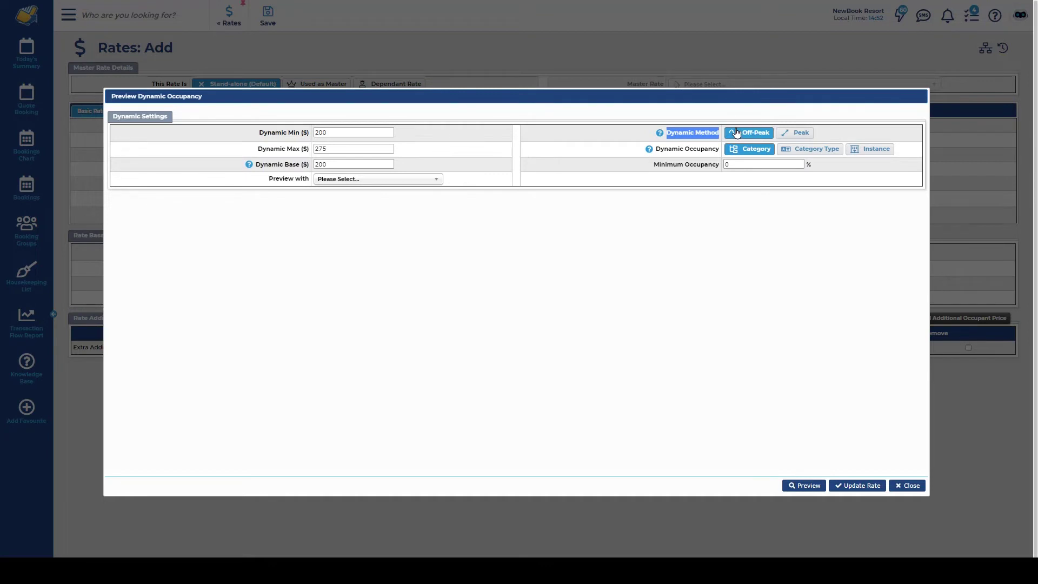
{"action": "left_click_drag", "start_coordinate": [657, 151], "coordinate": [719, 153]}
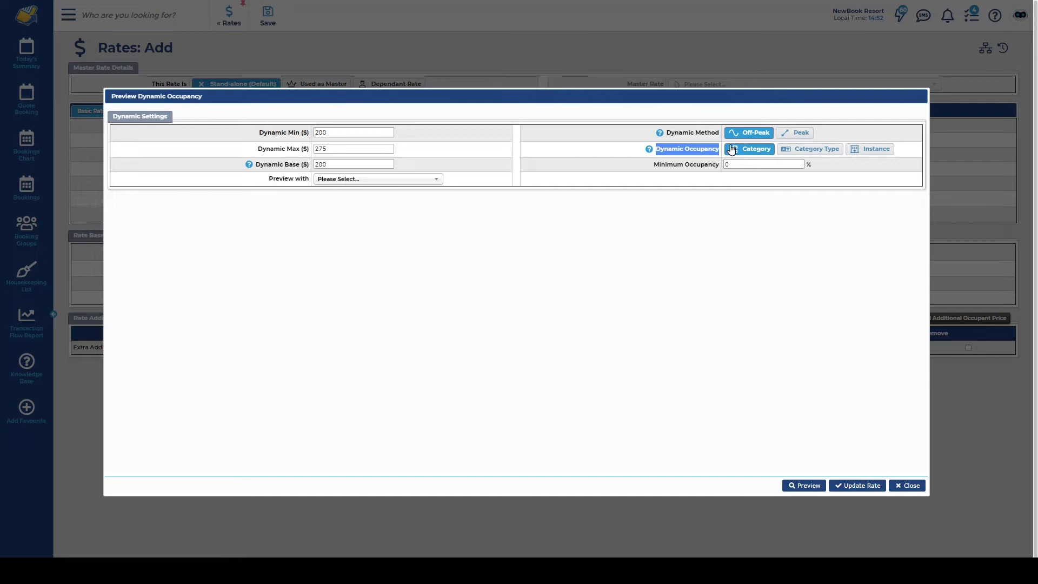
{"action": "left_click", "coordinate": [347, 180]}
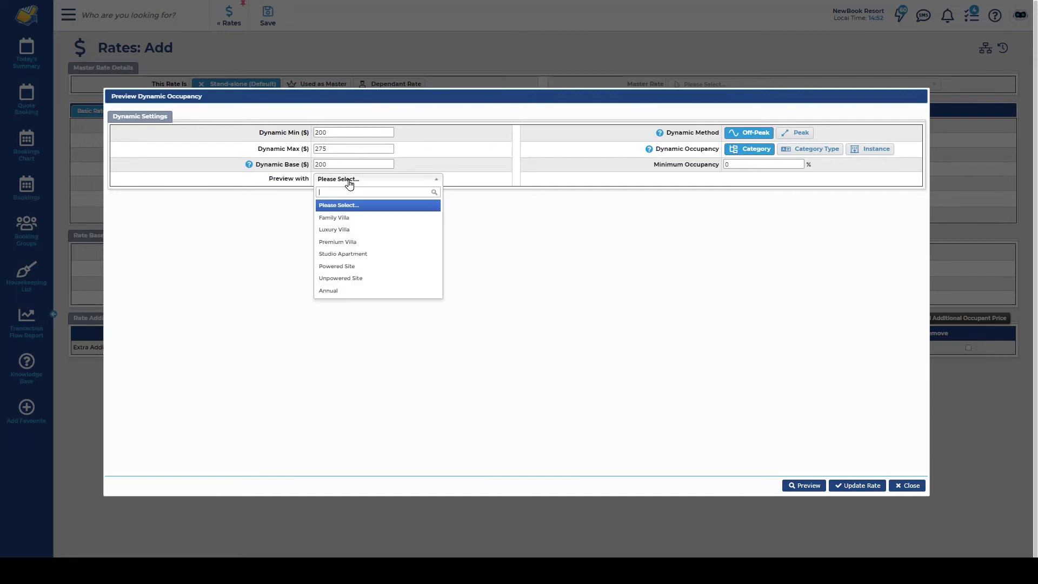
{"action": "left_click", "coordinate": [377, 236]}
{"action": "left_click", "coordinate": [807, 486]}
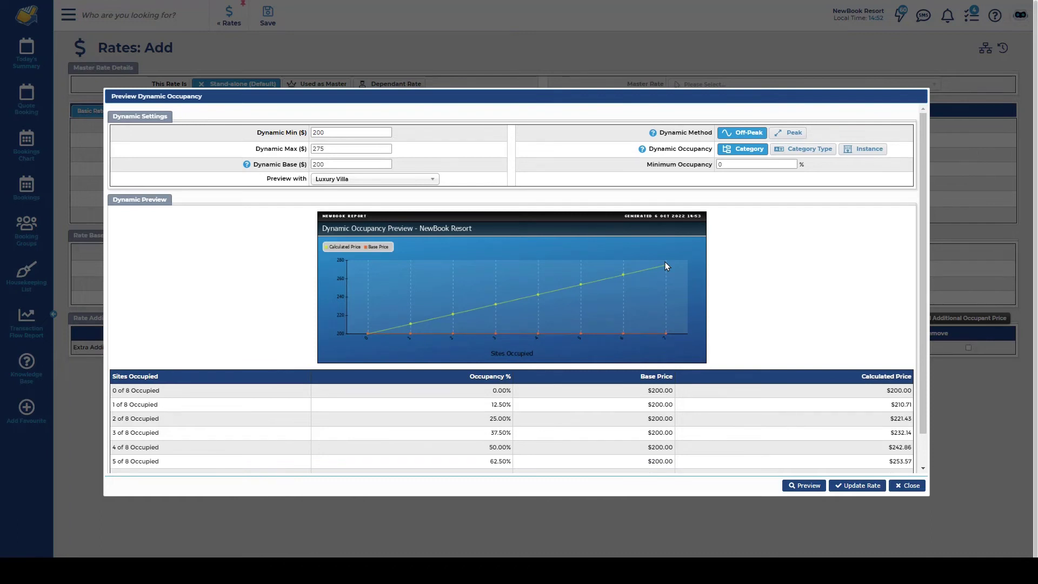
Step: Review previewed prices rising from $200 to $275 across occupancy, then switch the method to Peak
{"action": "scroll", "coordinate": [665, 264], "scroll_direction": "down", "scroll_amount": 2}
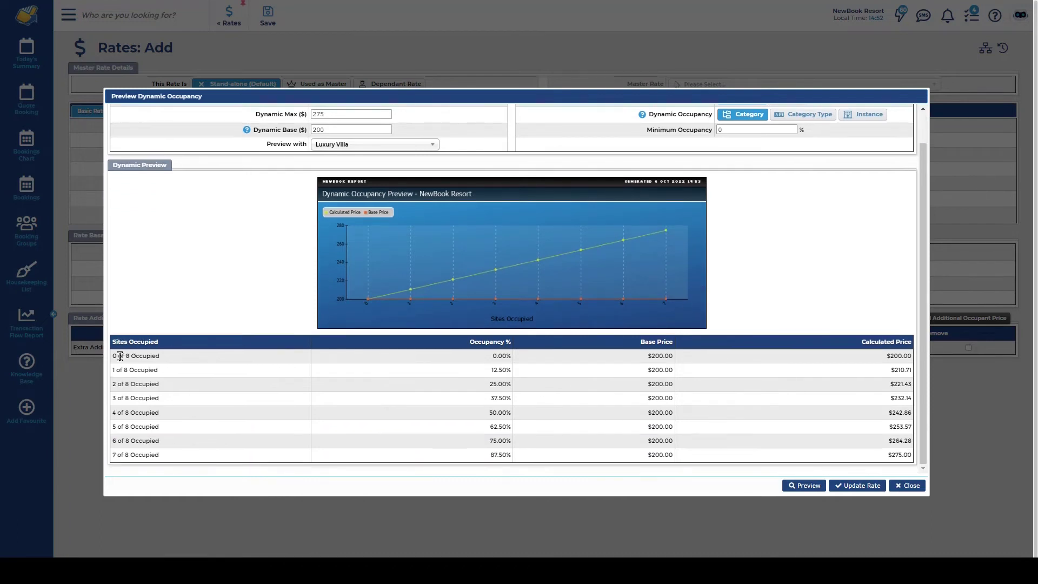
{"action": "left_click_drag", "start_coordinate": [112, 455], "coordinate": [173, 461]}
{"action": "left_click_drag", "start_coordinate": [891, 356], "coordinate": [918, 362]}
{"action": "left_click_drag", "start_coordinate": [888, 456], "coordinate": [910, 455]}
{"action": "scroll", "coordinate": [900, 453], "scroll_direction": "up", "scroll_amount": 1}
{"action": "left_click", "coordinate": [788, 136]}
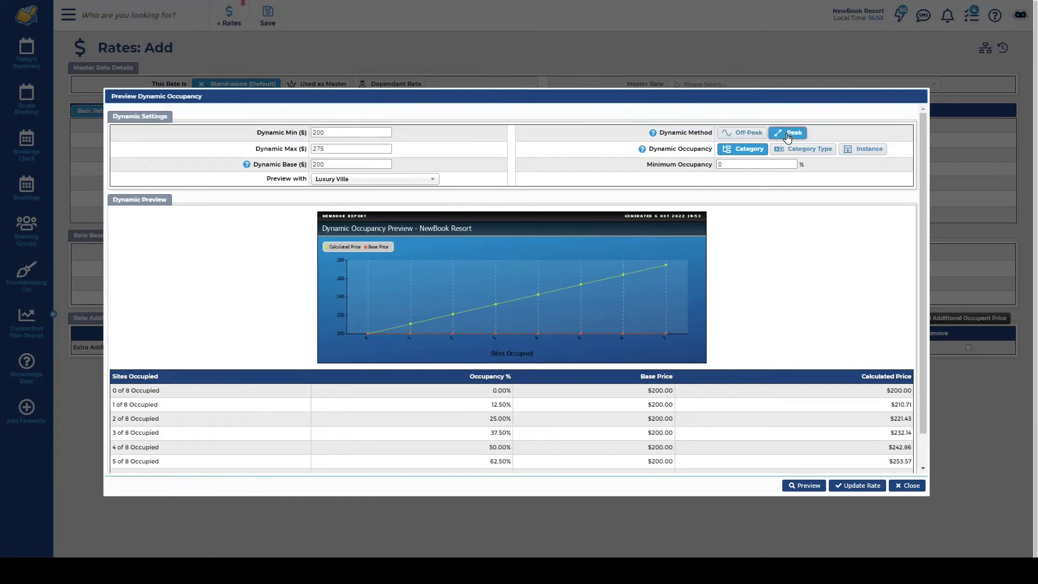
Step: Regenerate the preview with Peak pricing and review the calculated prices
{"action": "left_click", "coordinate": [810, 482]}
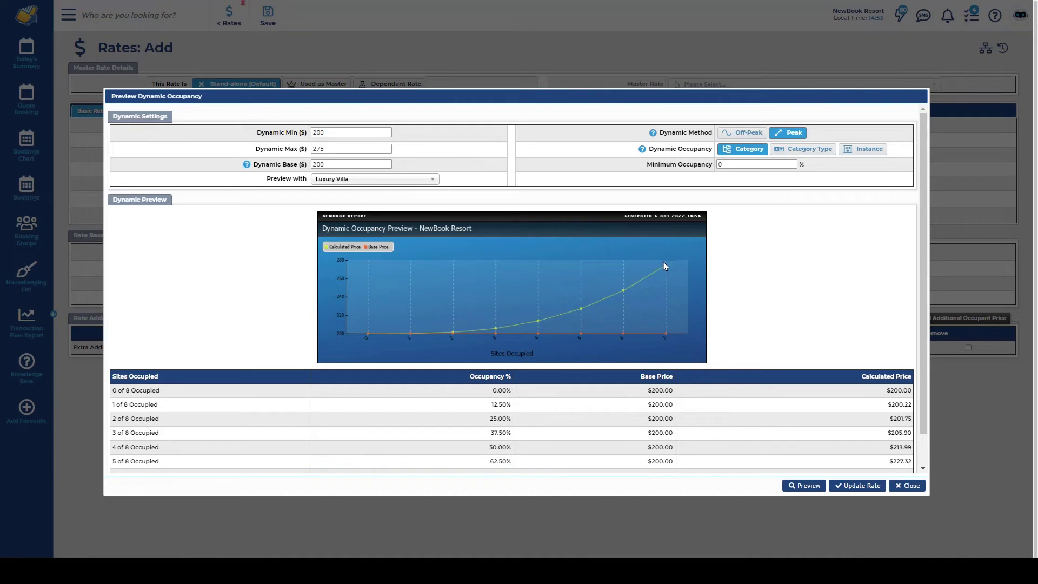
{"action": "scroll", "coordinate": [664, 262], "scroll_direction": "down", "scroll_amount": 1}
{"action": "left_click_drag", "start_coordinate": [887, 357], "coordinate": [903, 455]}
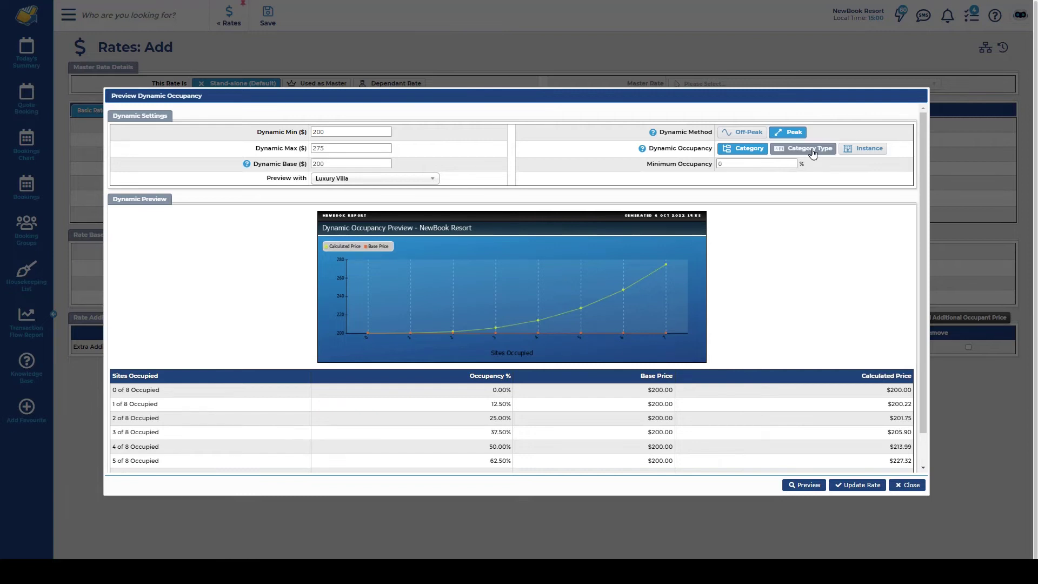
Step: Preview Peak prices by the Villas category type, rising from $200 to $275 over 22 sites
{"action": "left_click", "coordinate": [812, 153]}
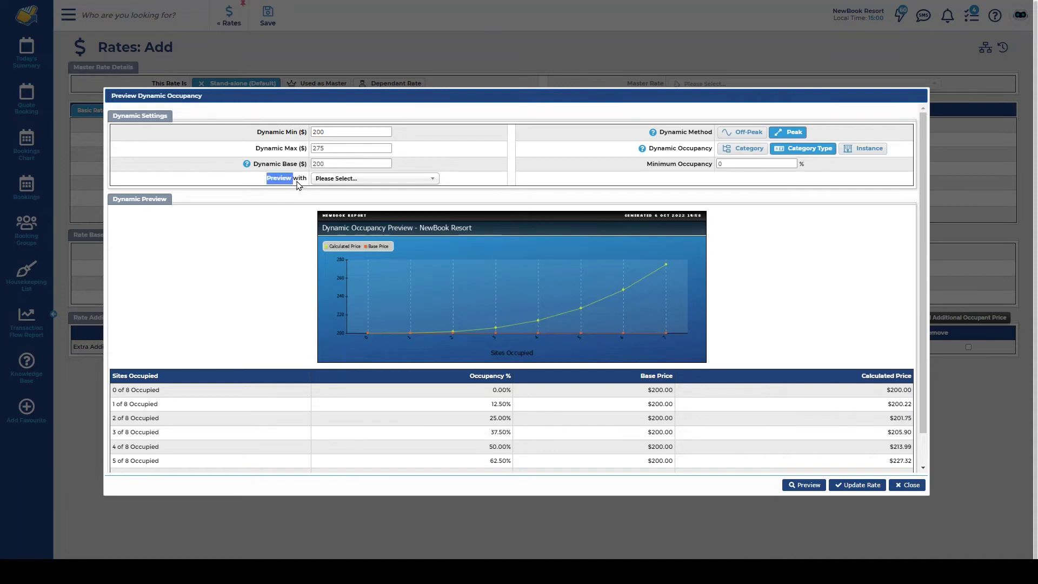
{"action": "left_click", "coordinate": [324, 181]}
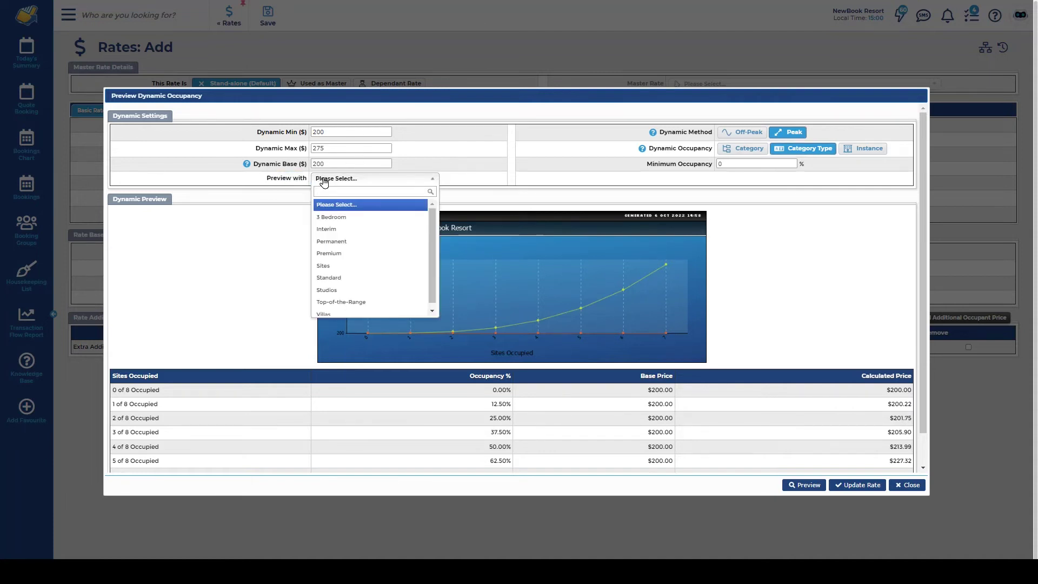
{"action": "type", "text": "vil"}
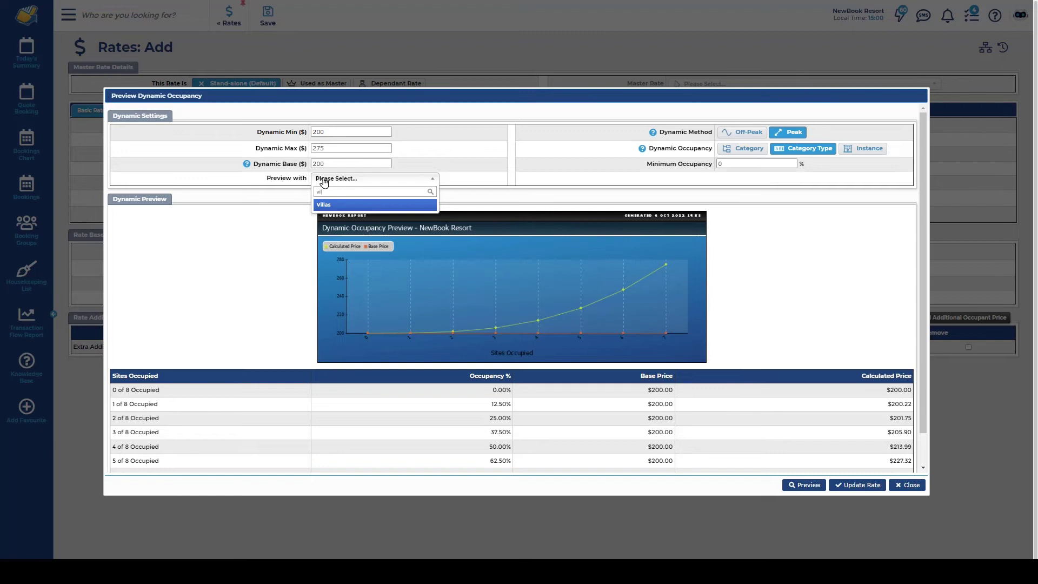
{"action": "left_click", "coordinate": [374, 206]}
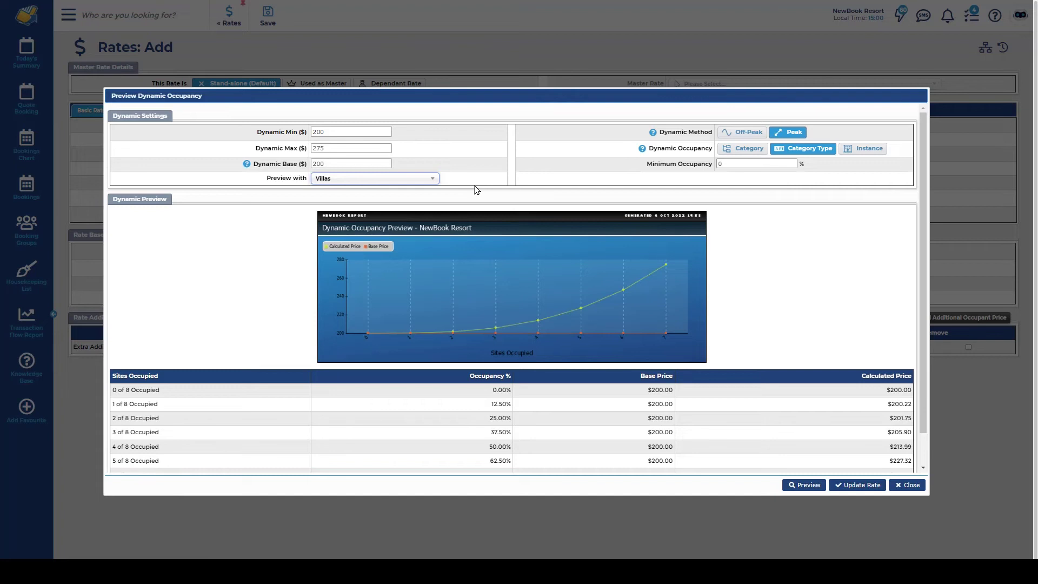
{"action": "left_click", "coordinate": [803, 485]}
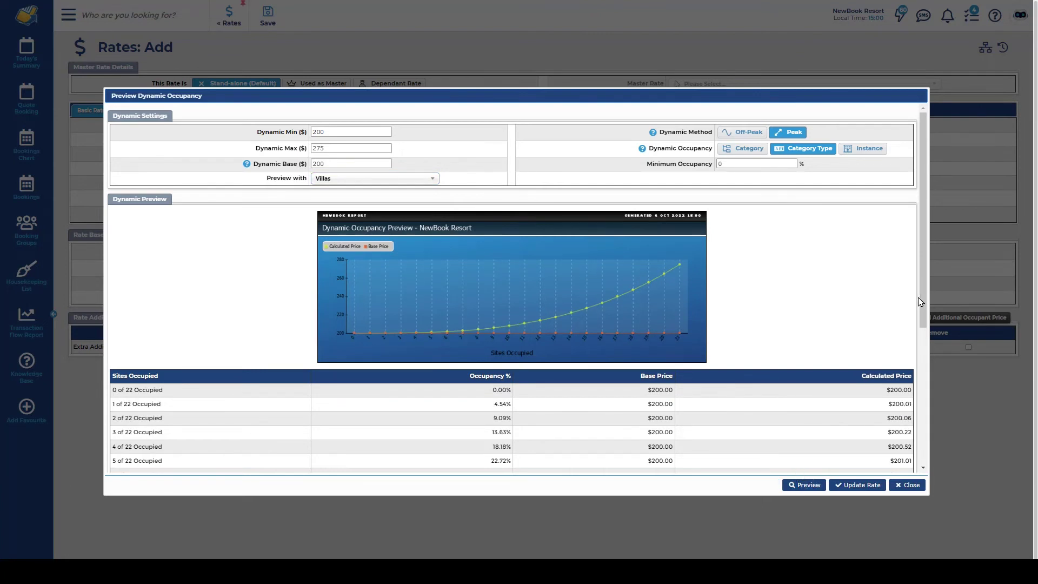
{"action": "scroll", "coordinate": [132, 136], "scroll_direction": "down", "scroll_amount": 5}
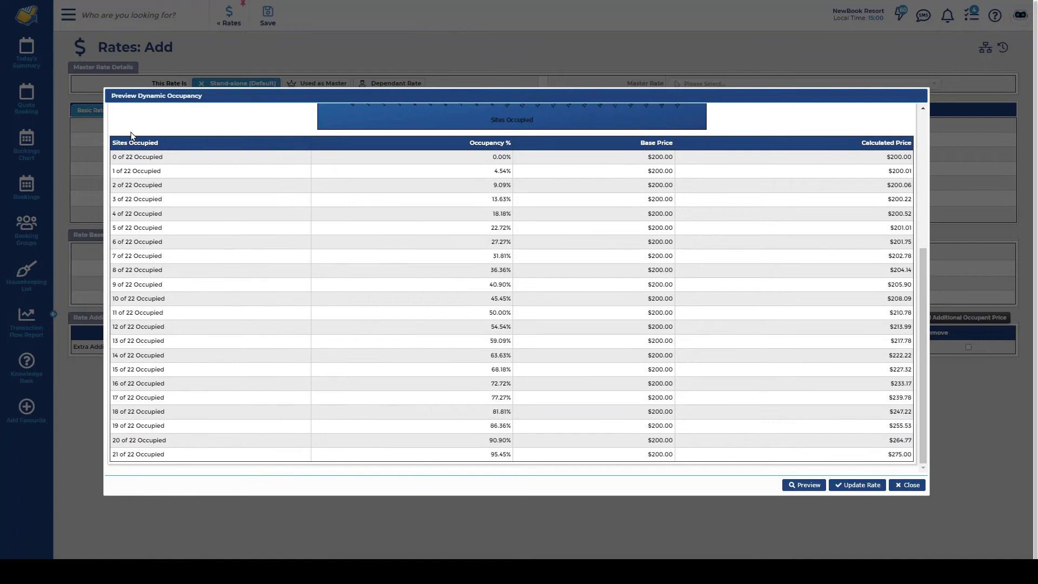
{"action": "left_click_drag", "start_coordinate": [119, 156], "coordinate": [216, 460]}
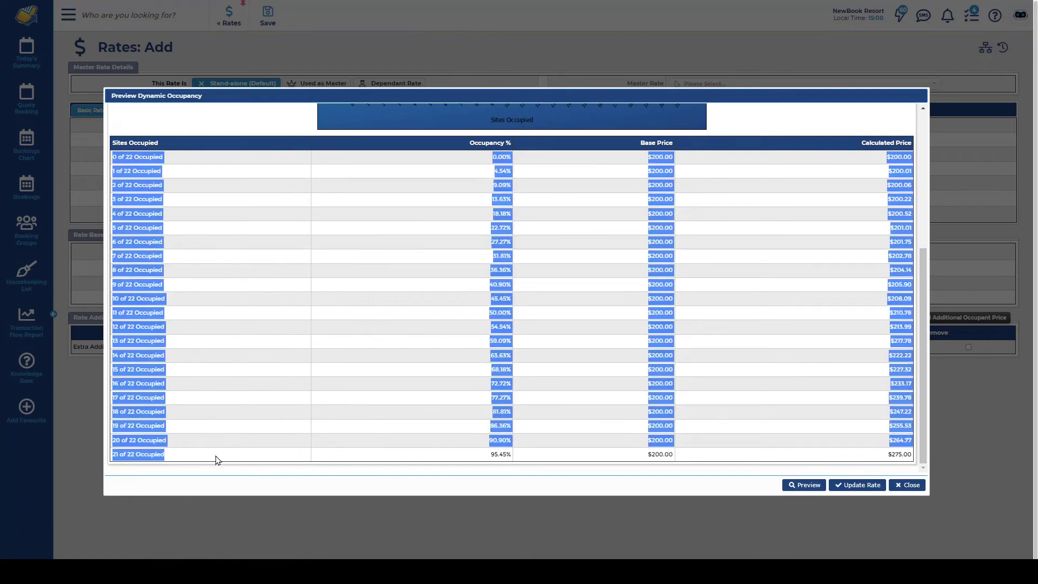
{"action": "left_click", "coordinate": [217, 459]}
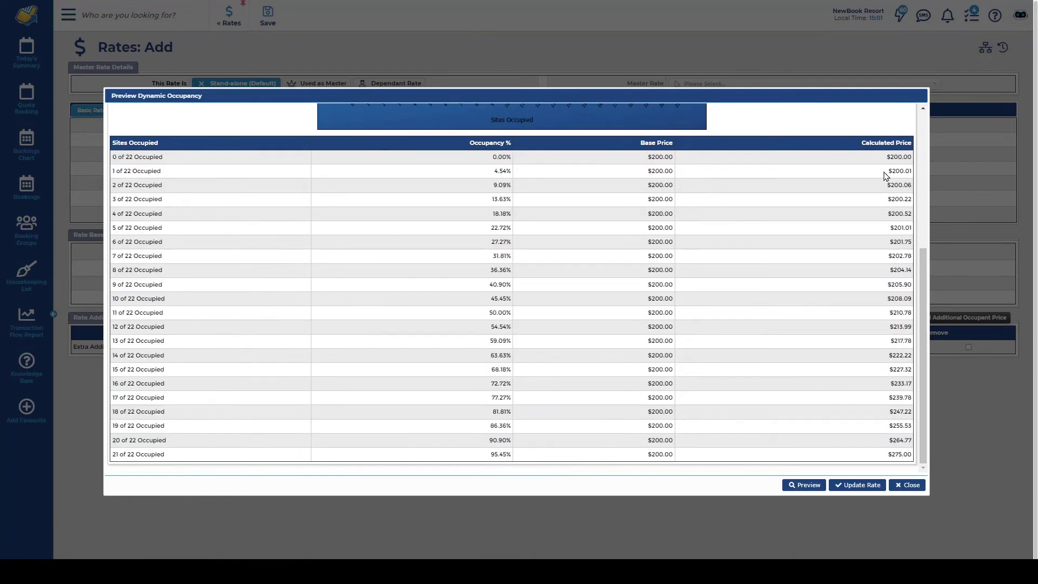
{"action": "left_click_drag", "start_coordinate": [887, 156], "coordinate": [907, 157]}
{"action": "scroll", "coordinate": [869, 271], "scroll_direction": "up", "scroll_amount": 5}
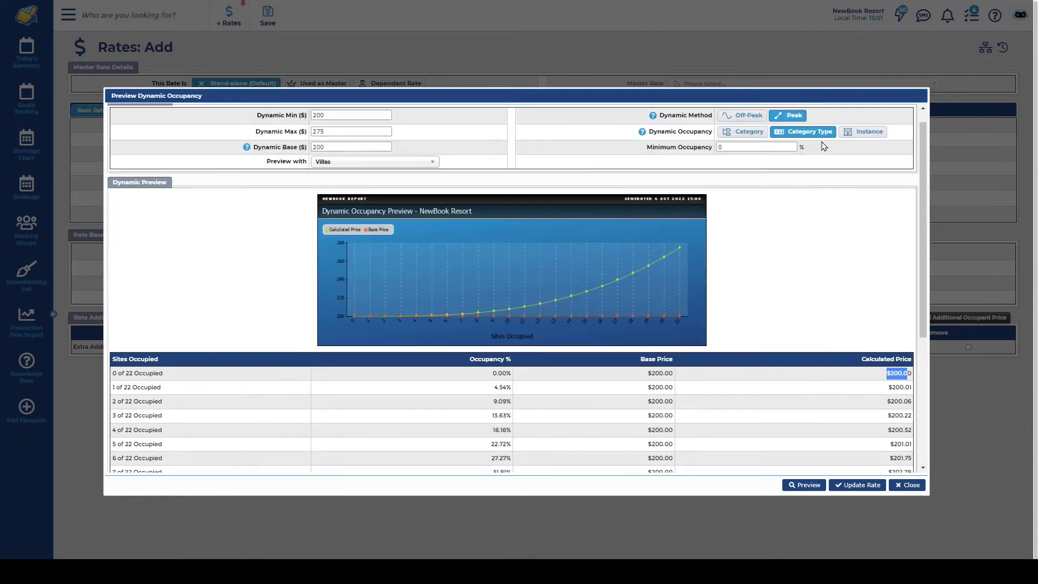
Step: Switch the Villas preview to Off-Peak, giving a linear rise from $200 in $3.57 steps
{"action": "left_click", "coordinate": [733, 117]}
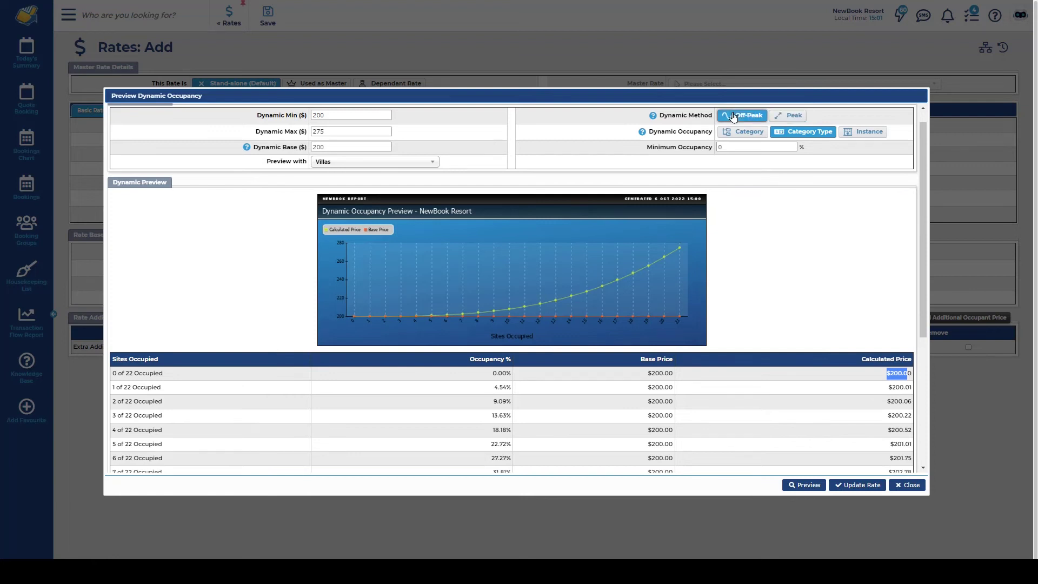
{"action": "left_click", "coordinate": [804, 485]}
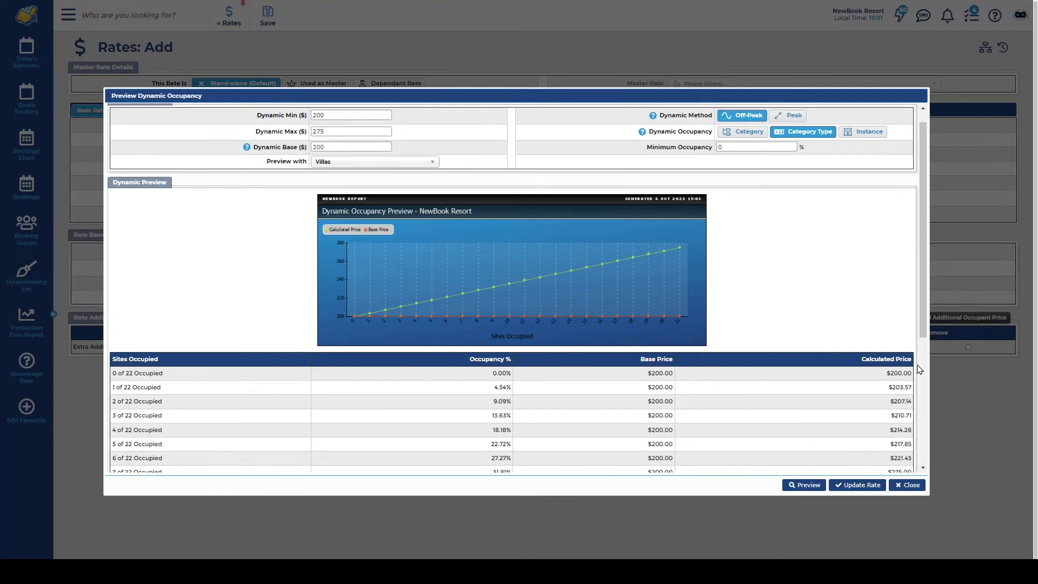
{"action": "left_click_drag", "start_coordinate": [923, 341], "coordinate": [915, 443]}
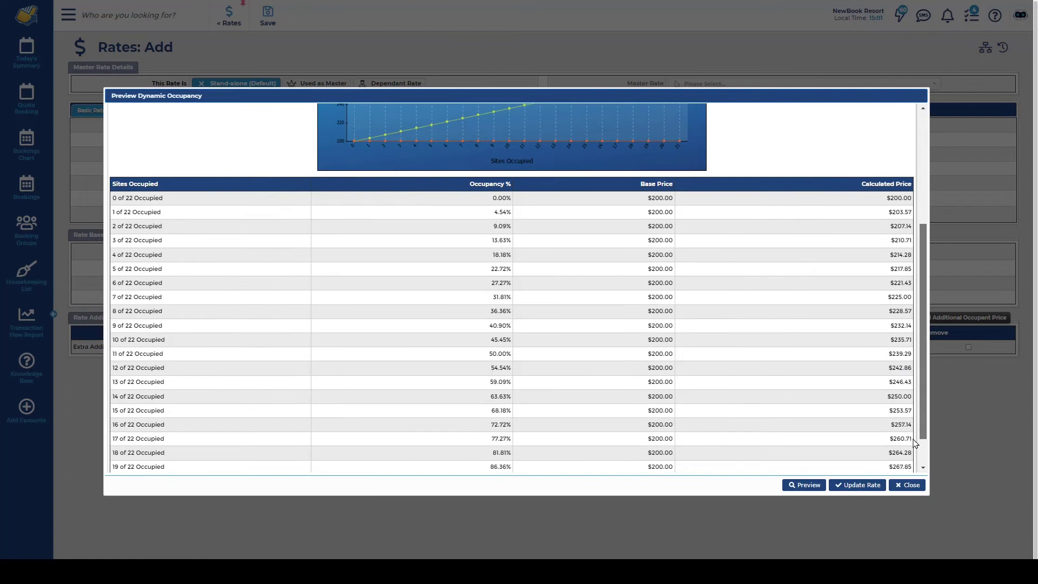
{"action": "scroll", "coordinate": [915, 443], "scroll_direction": "up", "scroll_amount": 5}
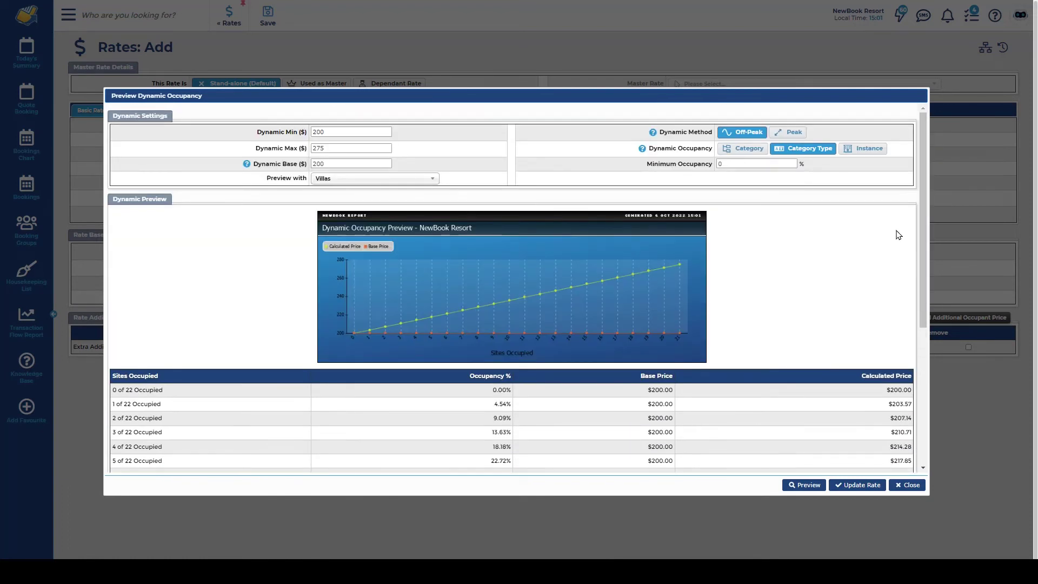
Step: Preview Off-Peak prices by Instance across all 64 resort sites, then restore Category occupancy
{"action": "left_click", "coordinate": [884, 155]}
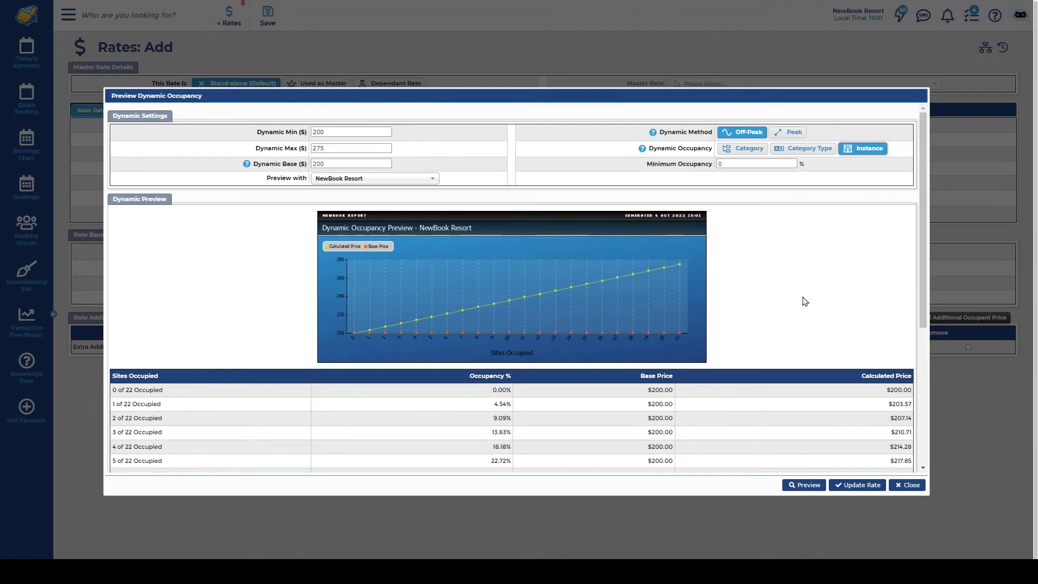
{"action": "left_click", "coordinate": [804, 485]}
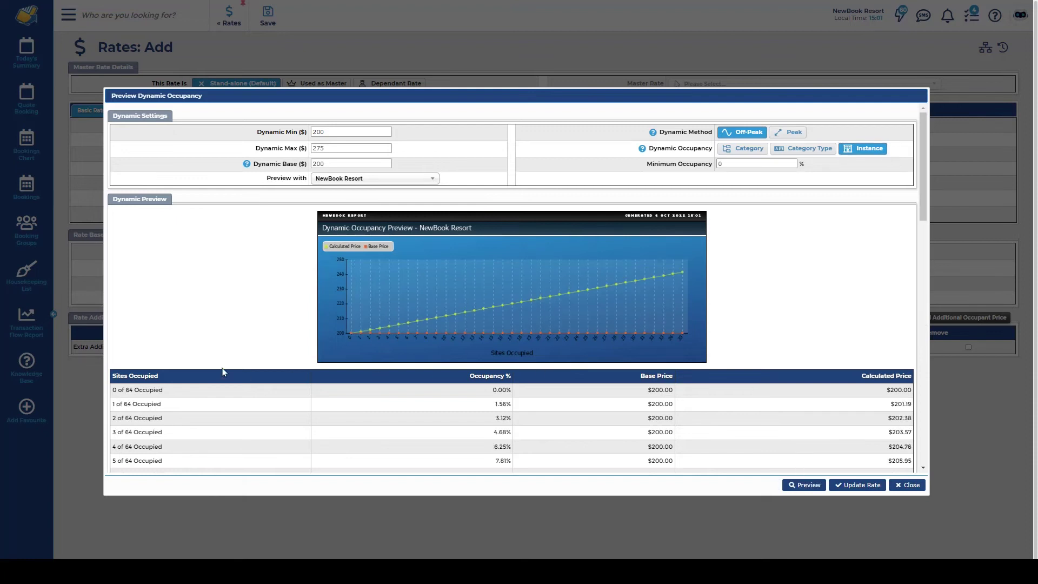
{"action": "scroll", "coordinate": [192, 394], "scroll_direction": "down", "scroll_amount": 15}
{"action": "left_click_drag", "start_coordinate": [129, 456], "coordinate": [173, 459]}
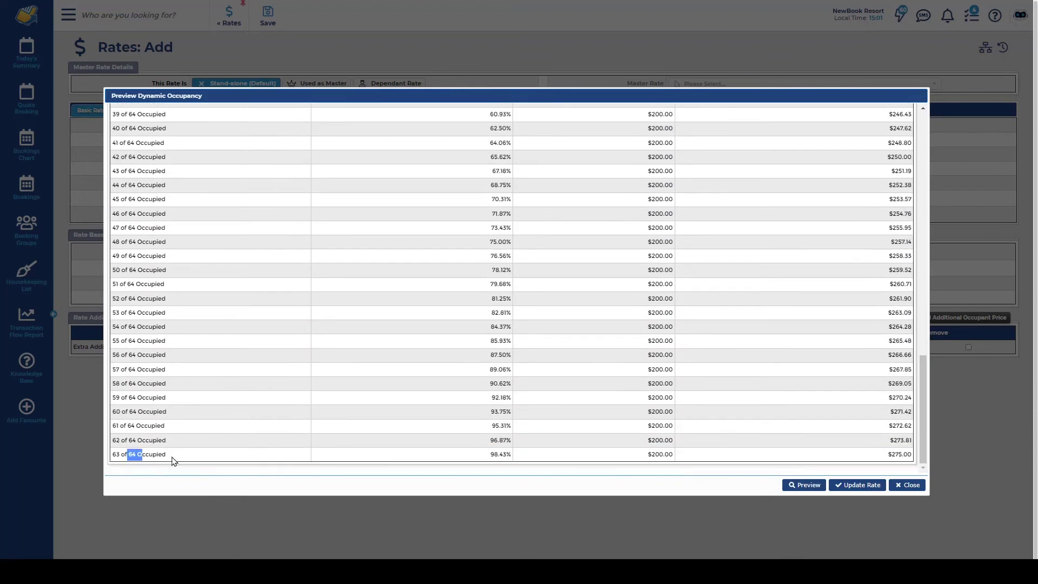
{"action": "left_click_drag", "start_coordinate": [924, 436], "coordinate": [945, 187]}
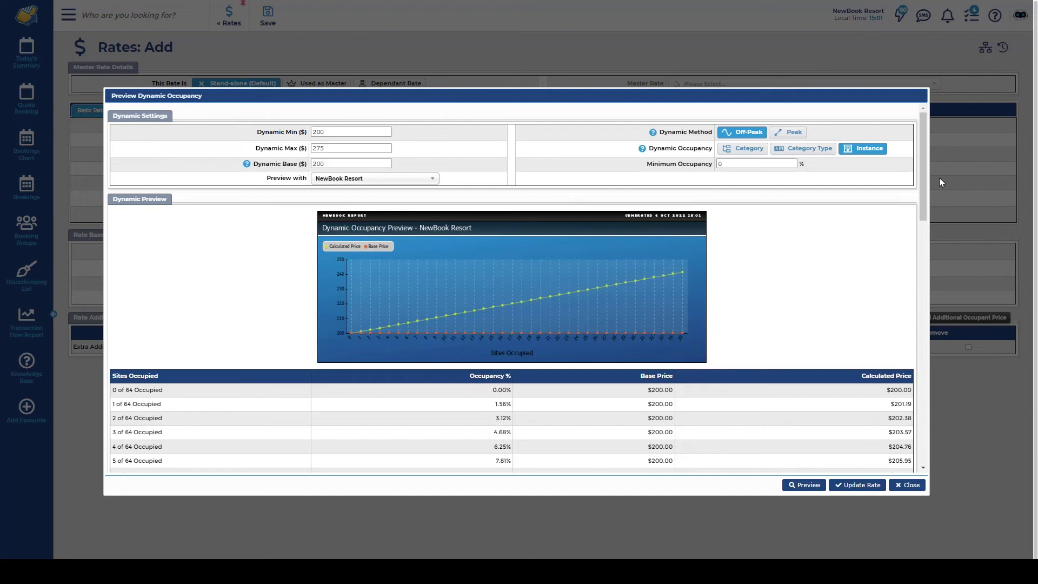
{"action": "left_click", "coordinate": [749, 150]}
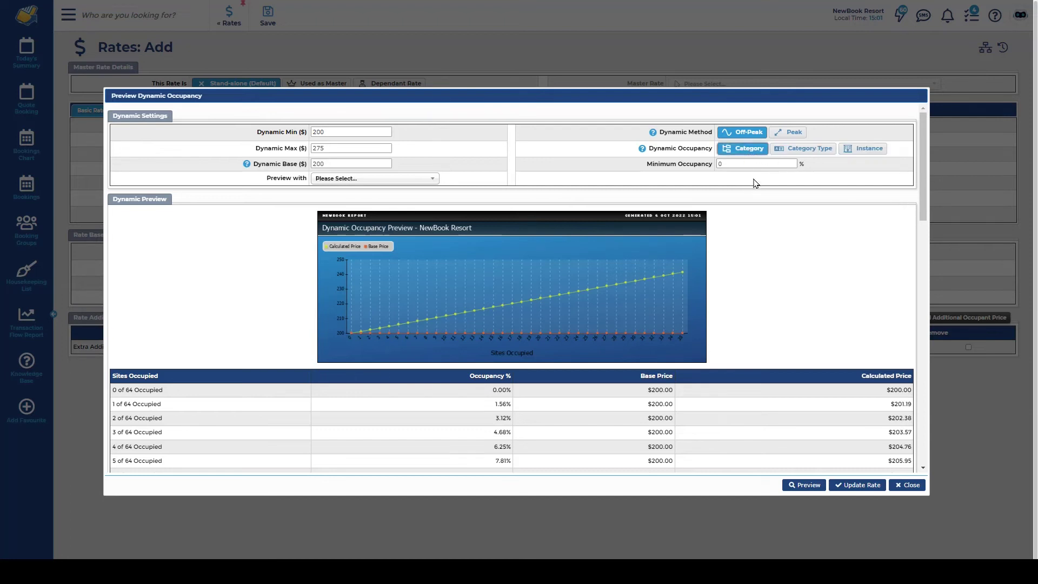
Step: Apply the dynamic settings and give the Low Season rate a 10% minimum occupancy
{"action": "left_click", "coordinate": [868, 487]}
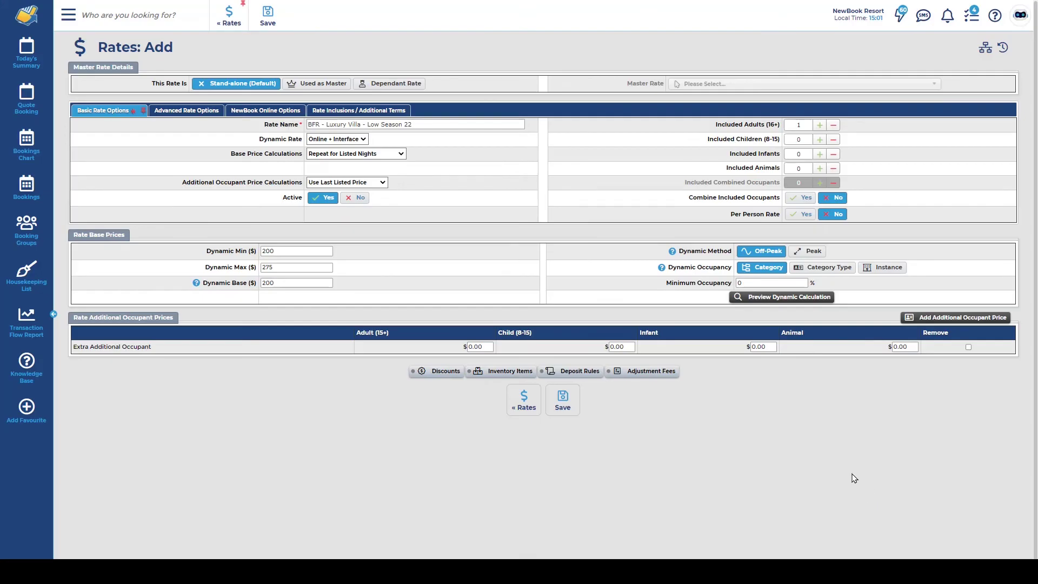
{"action": "left_click_drag", "start_coordinate": [665, 287], "coordinate": [733, 286]}
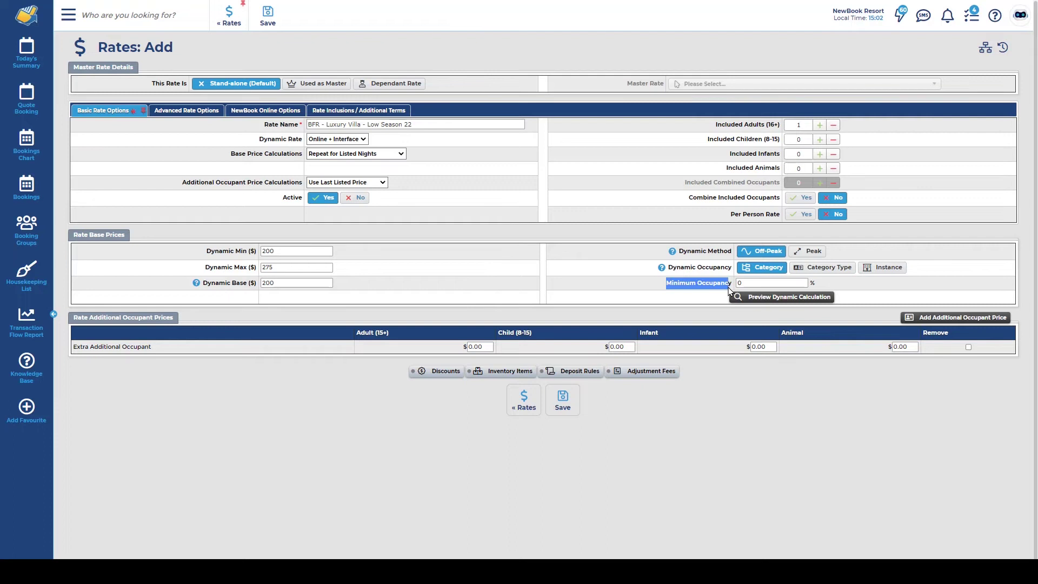
{"action": "left_click", "coordinate": [751, 282]}
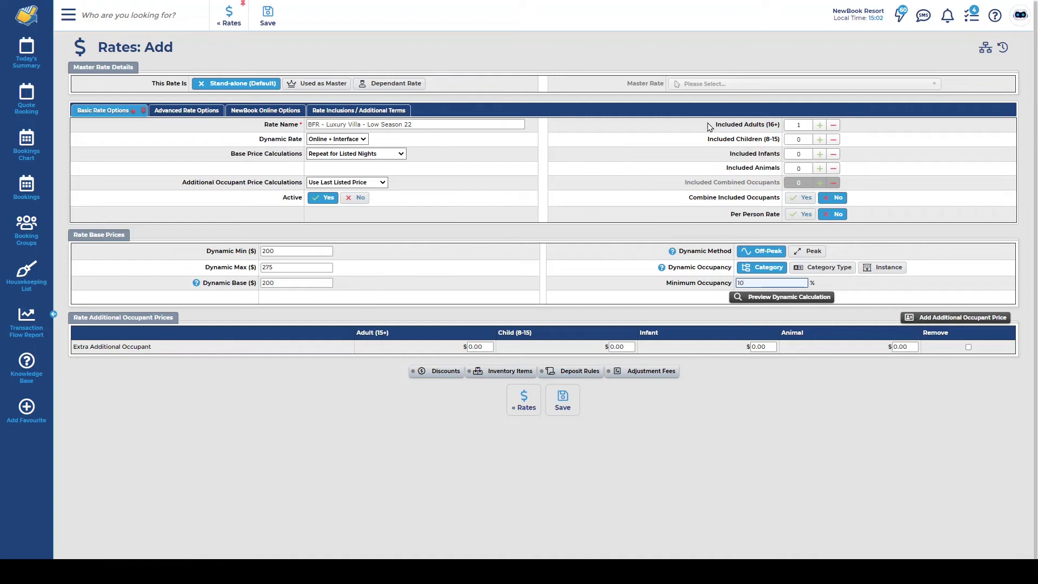
{"action": "left_click_drag", "start_coordinate": [709, 124], "coordinate": [779, 126]}
{"action": "left_click_drag", "start_coordinate": [709, 141], "coordinate": [782, 156]}
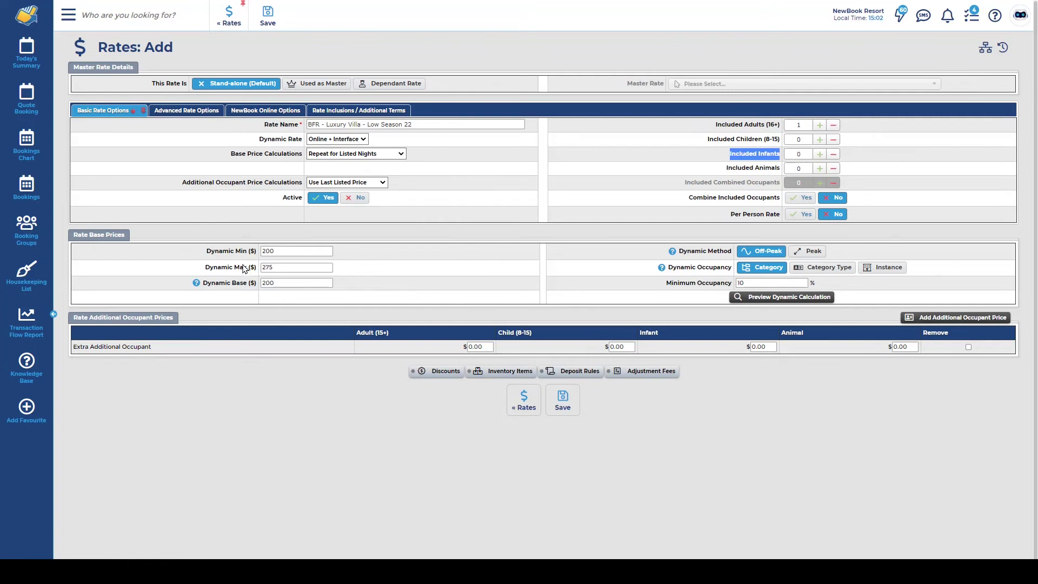
Step: Turn on Combine Included Occupants with 2 included combined occupants
{"action": "left_click_drag", "start_coordinate": [689, 199], "coordinate": [782, 201]}
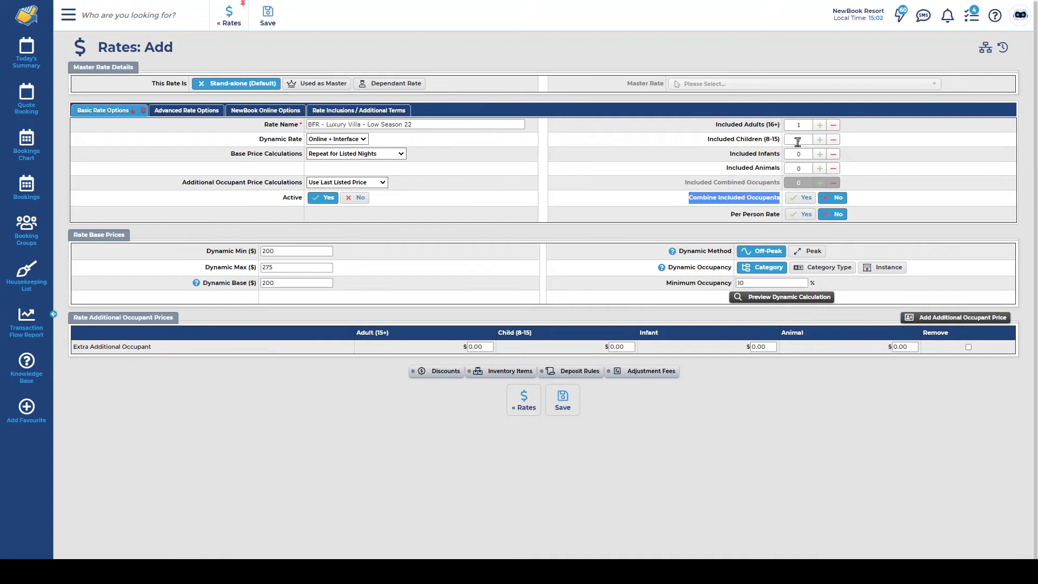
{"action": "left_click", "coordinate": [800, 197]}
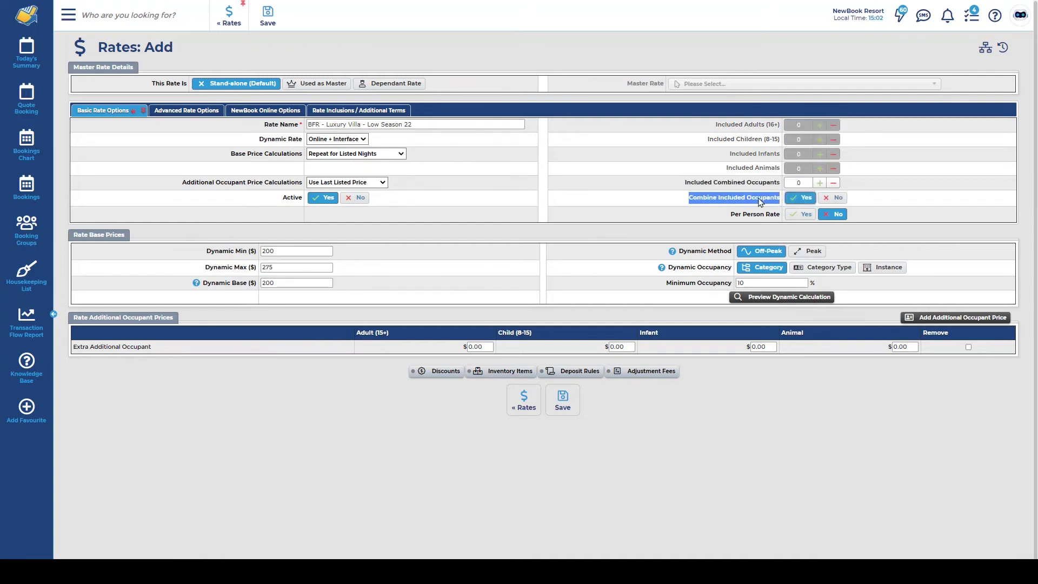
{"action": "double_click", "coordinate": [800, 182]}
{"action": "key", "text": "BackSpace"}
{"action": "double_click", "coordinate": [802, 182]}
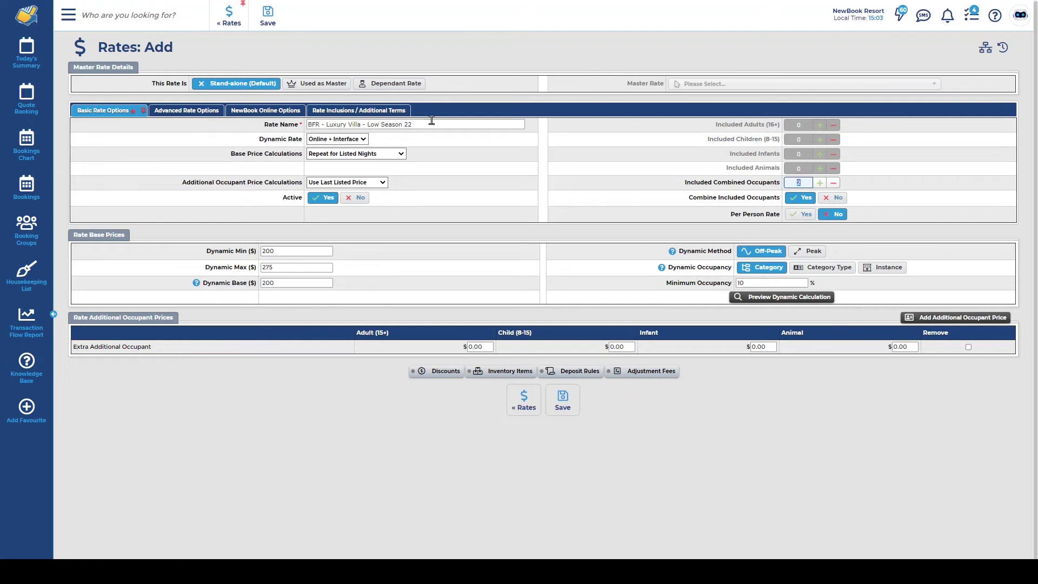
{"action": "left_click", "coordinate": [186, 112]}
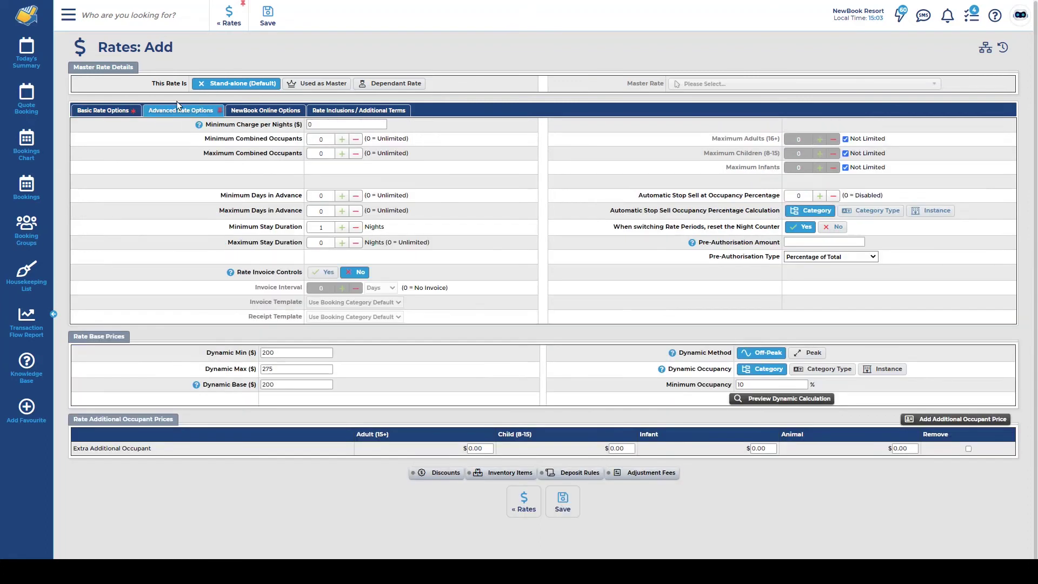
Step: Raise the minimum stay duration to 2 nights and show the rate's deposit rules
{"action": "left_click_drag", "start_coordinate": [228, 227], "coordinate": [305, 230]}
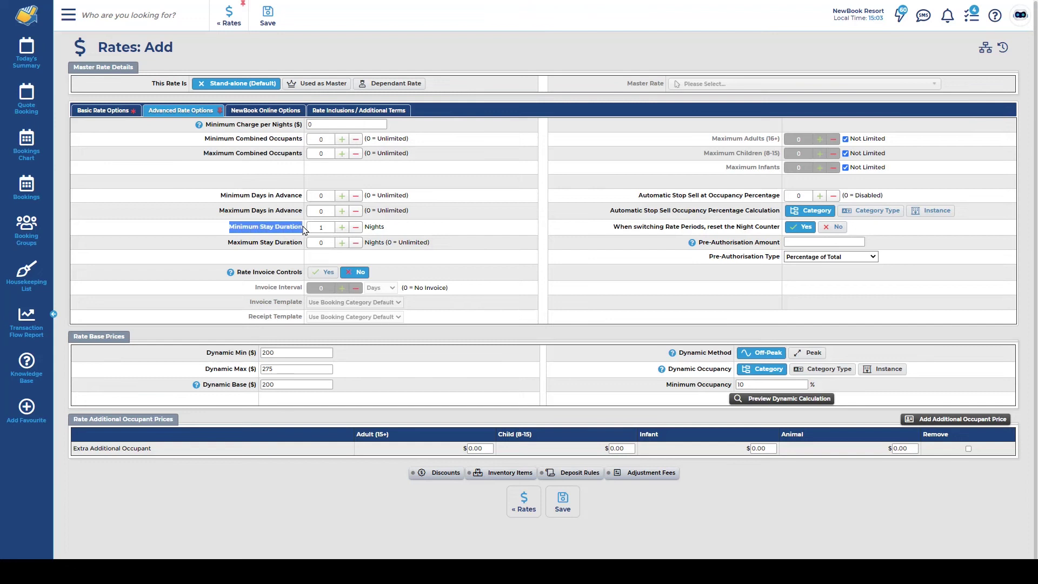
{"action": "left_click", "coordinate": [341, 227]}
{"action": "left_click", "coordinate": [584, 472]}
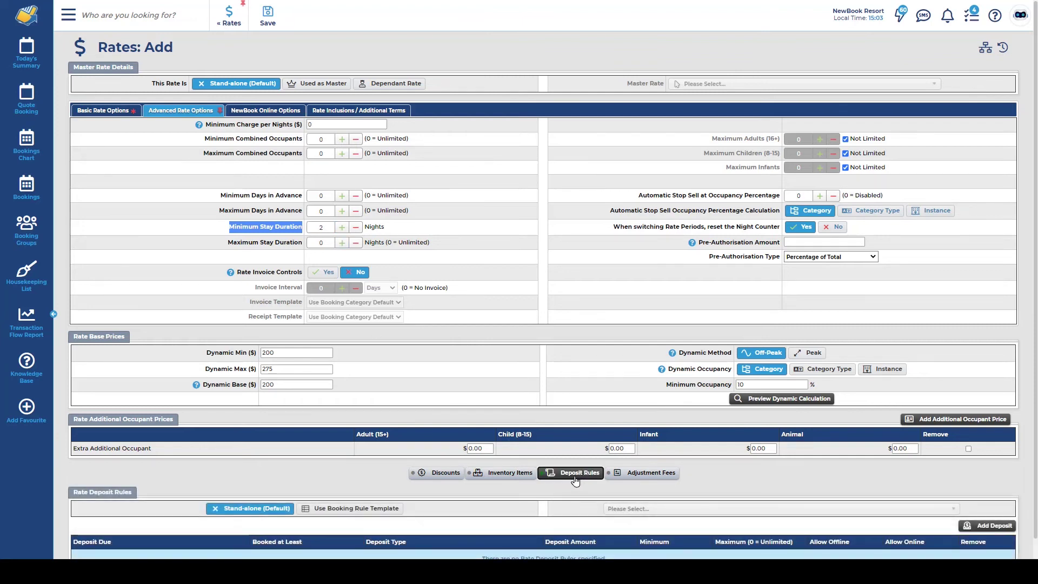
Step: Use the Low/Mid Season Deposit template: 40% on booking, 100% seven days before arrival
{"action": "scroll", "coordinate": [577, 482], "scroll_direction": "down", "scroll_amount": 1}
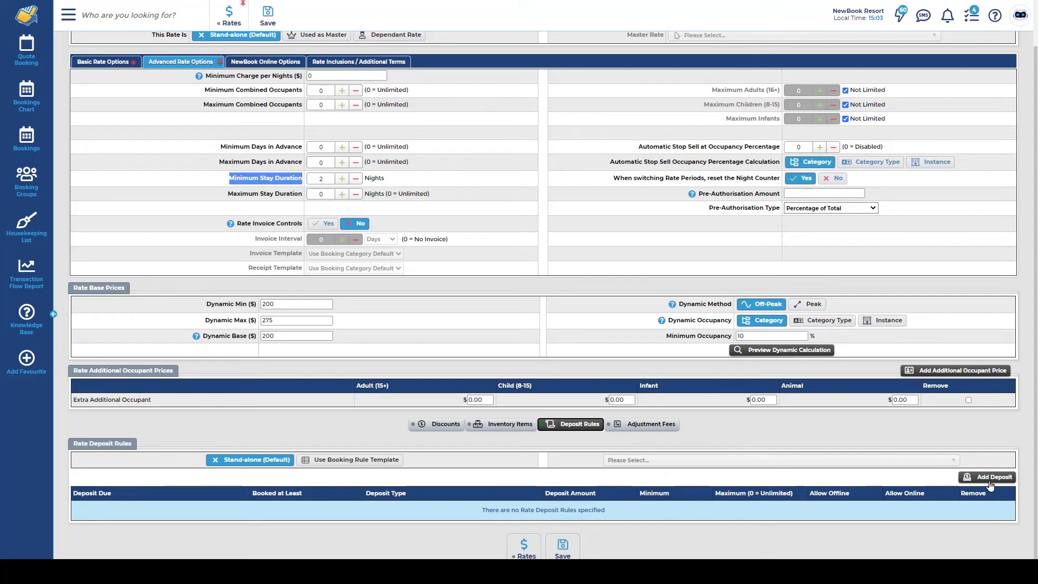
{"action": "left_click", "coordinate": [359, 462]}
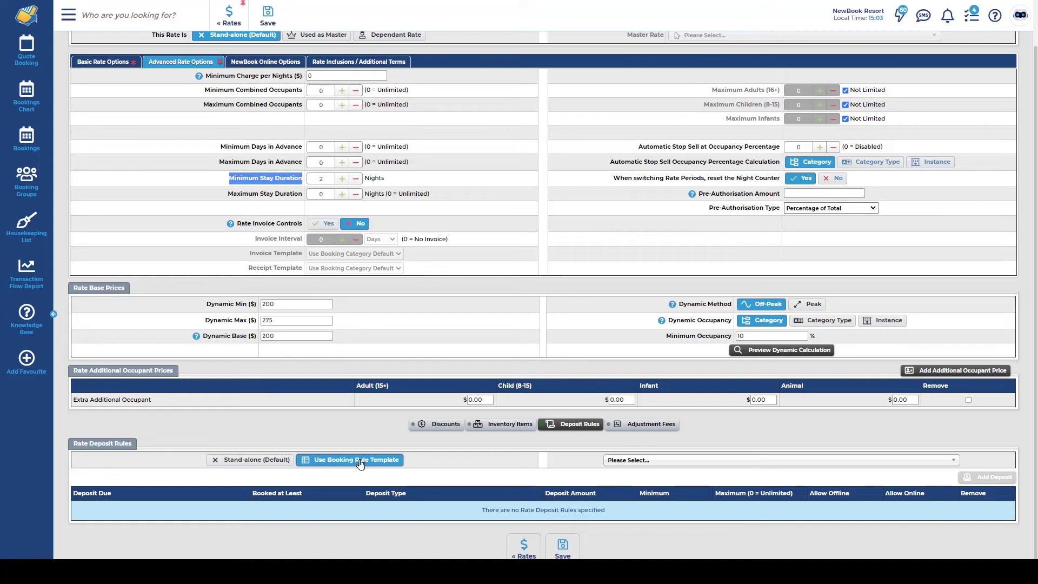
{"action": "left_click", "coordinate": [623, 462]}
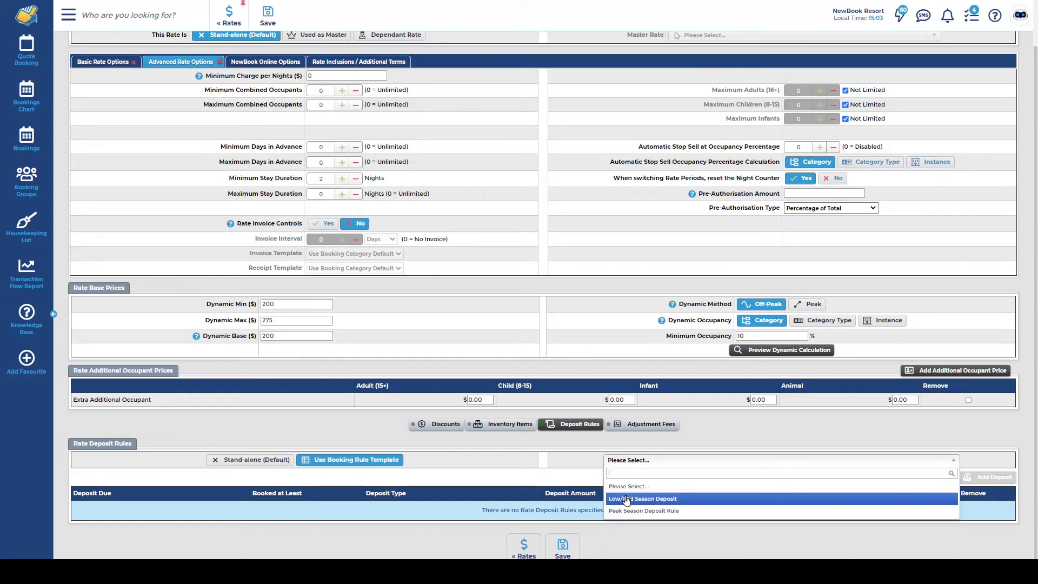
{"action": "left_click", "coordinate": [626, 500]}
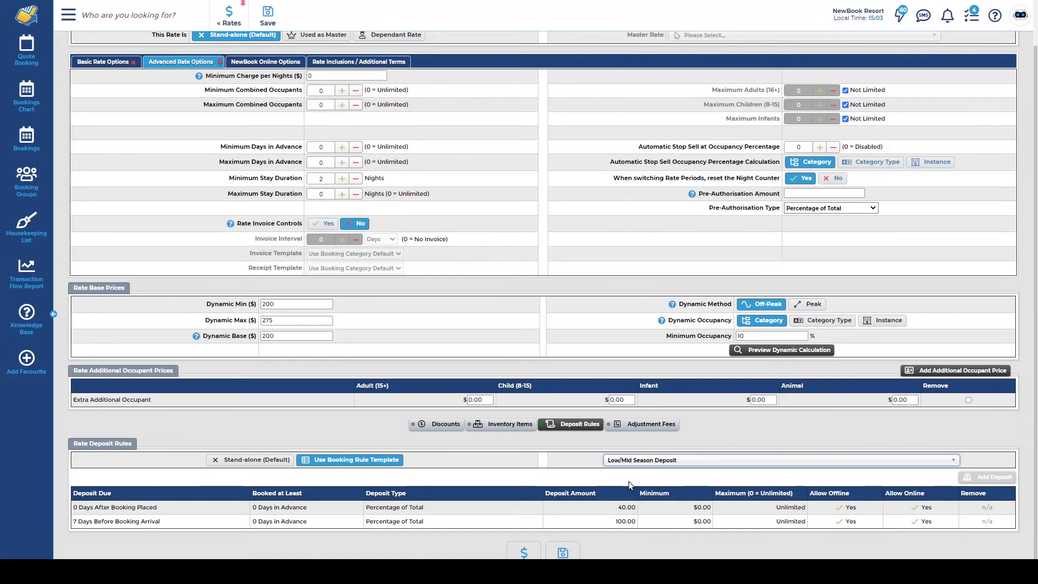
Step: Save the Luxury Villa Low Season 22 rate as #2779 and review its dynamic setting
{"action": "left_click", "coordinate": [273, 17]}
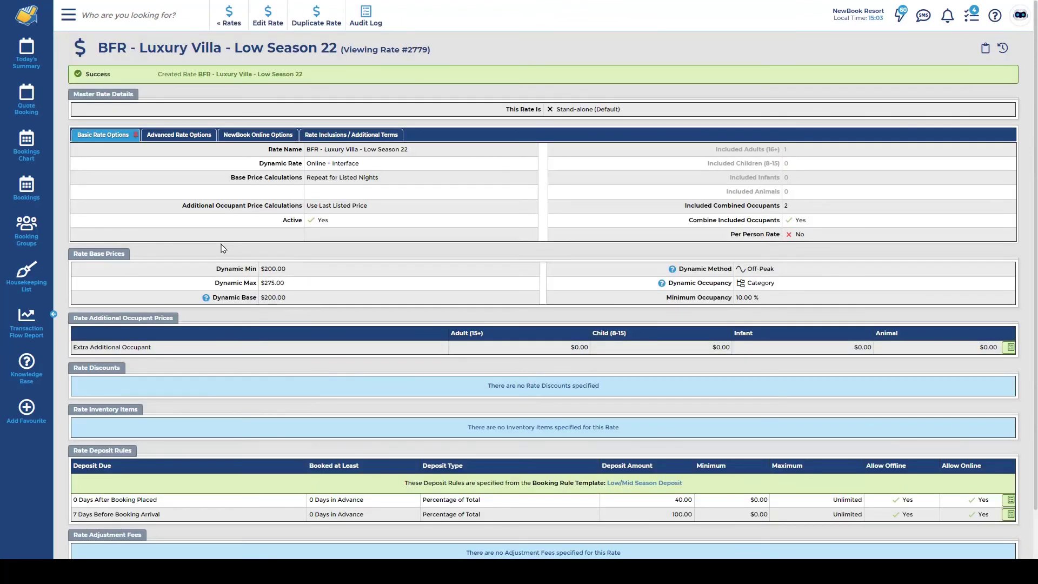
{"action": "left_click_drag", "start_coordinate": [97, 48], "coordinate": [441, 54]}
{"action": "left_click_drag", "start_coordinate": [260, 165], "coordinate": [361, 168]}
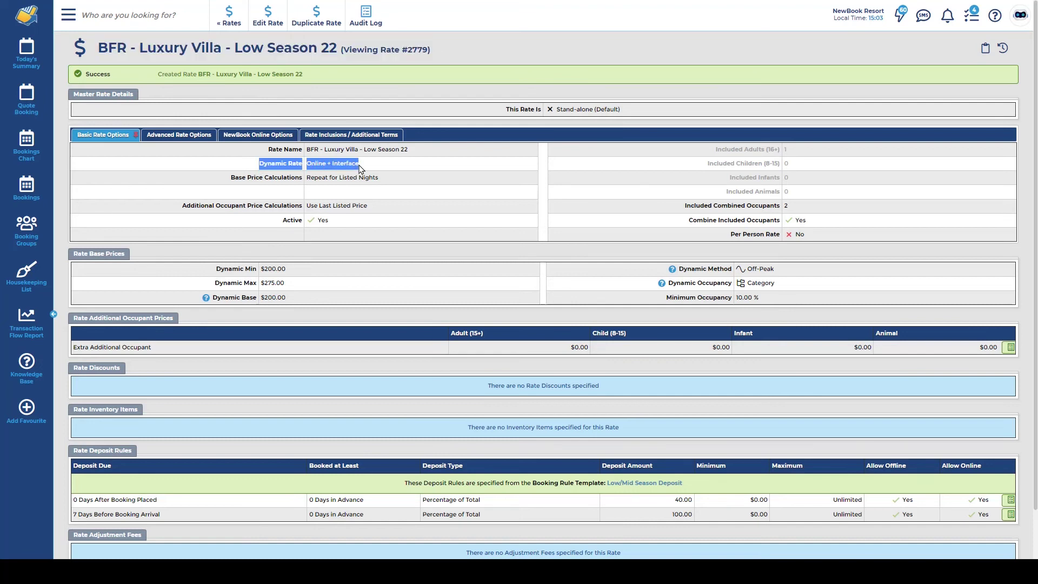
{"action": "left_click", "coordinate": [361, 169]}
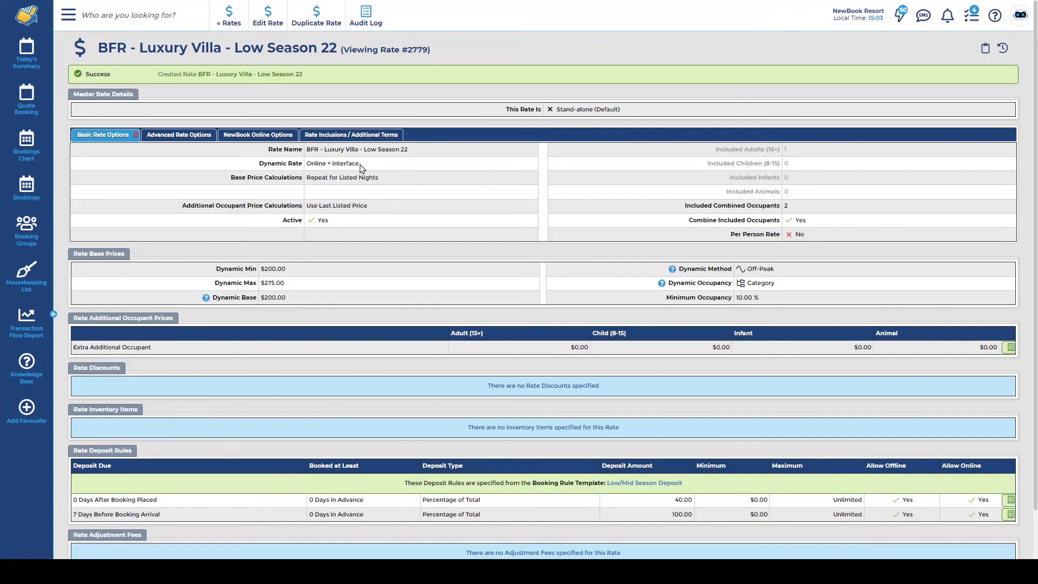
Step: Duplicate the Low Season rate and rename the copy BFR - Luxury Villa - Mid Season 22
{"action": "left_click", "coordinate": [315, 16]}
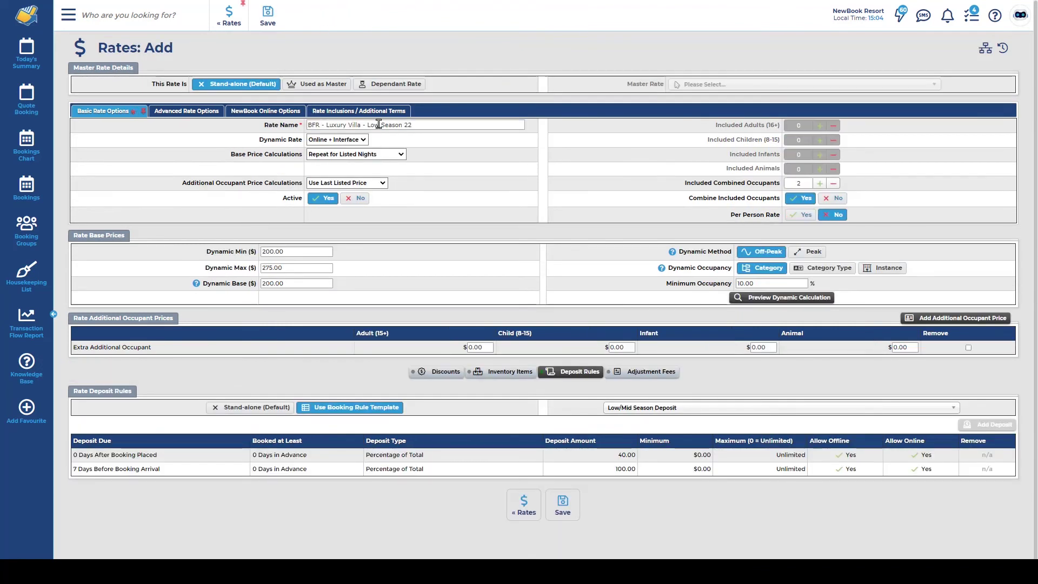
{"action": "left_click", "coordinate": [379, 124]}
{"action": "key", "text": "BackSpace"}
{"action": "key", "text": "BackSpace"}
{"action": "key", "text": "BackSpace"}
{"action": "type", "text": "M"}
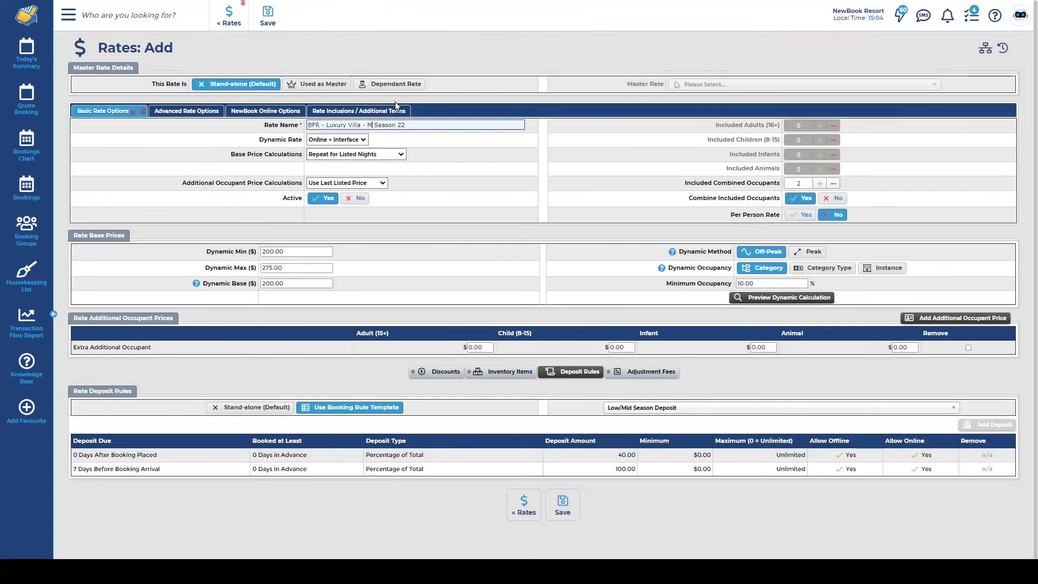
{"action": "type", "text": "id"}
Step: Set Dynamic Min 210, Base 210 and Max 285, and save the rate as #2780
{"action": "left_click", "coordinate": [273, 252]}
{"action": "key", "text": "BackSpace"}
{"action": "key", "text": "BackSpace"}
{"action": "type", "text": "10"}
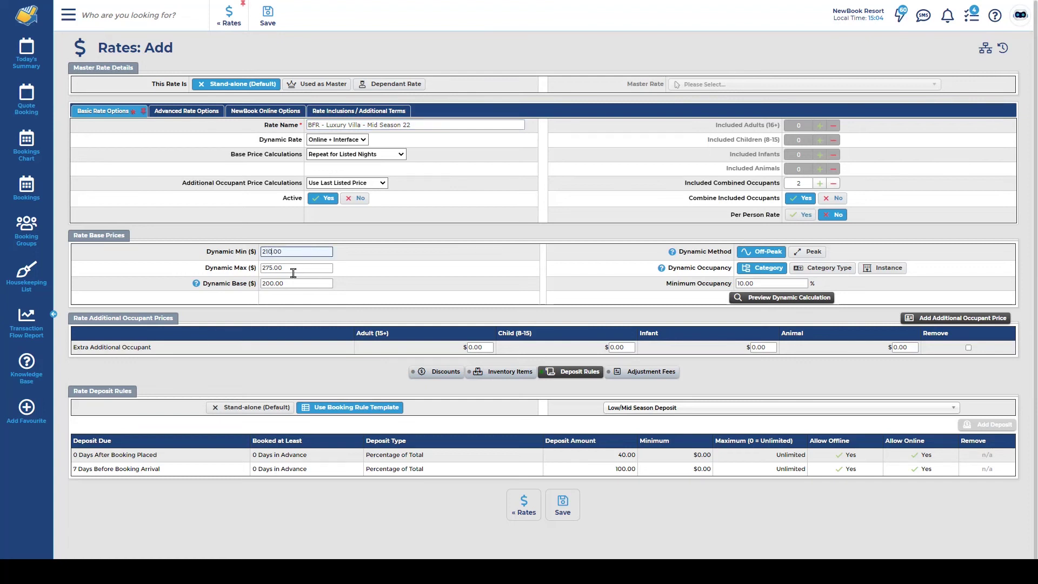
{"action": "left_click", "coordinate": [314, 283]}
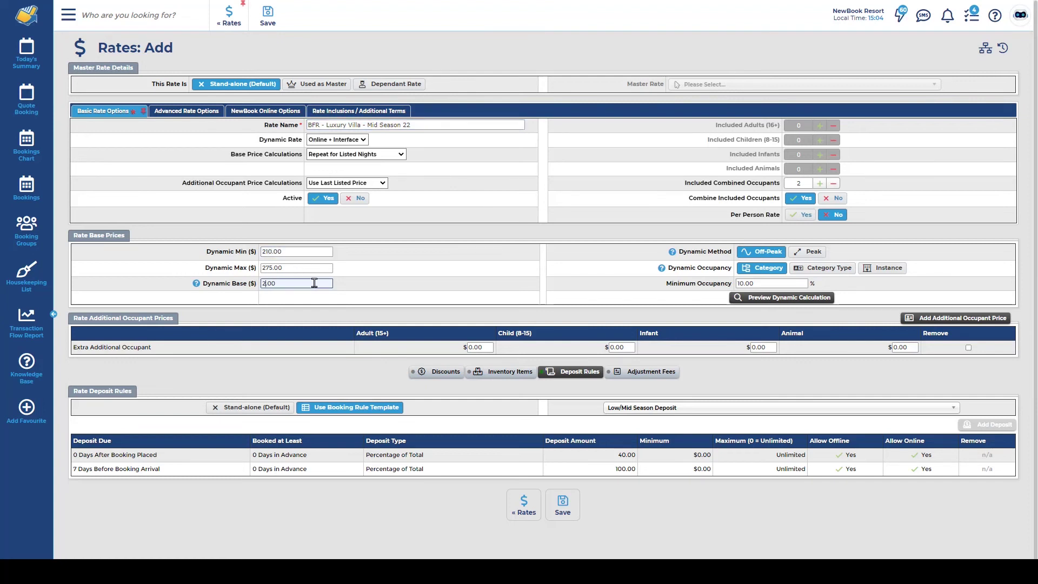
{"action": "type", "text": "10"}
{"action": "key", "text": "ctrl+a"}
{"action": "left_click", "coordinate": [275, 251]}
{"action": "key", "text": "ctrl+a"}
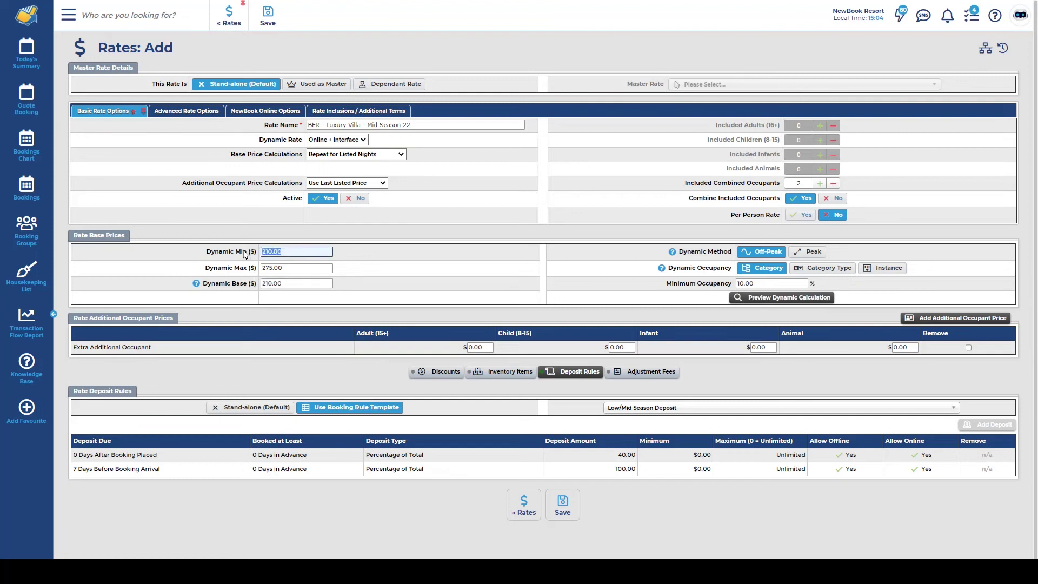
{"action": "left_click", "coordinate": [273, 267]}
{"action": "key", "text": "BackSpace"}
{"action": "key", "text": "BackSpace"}
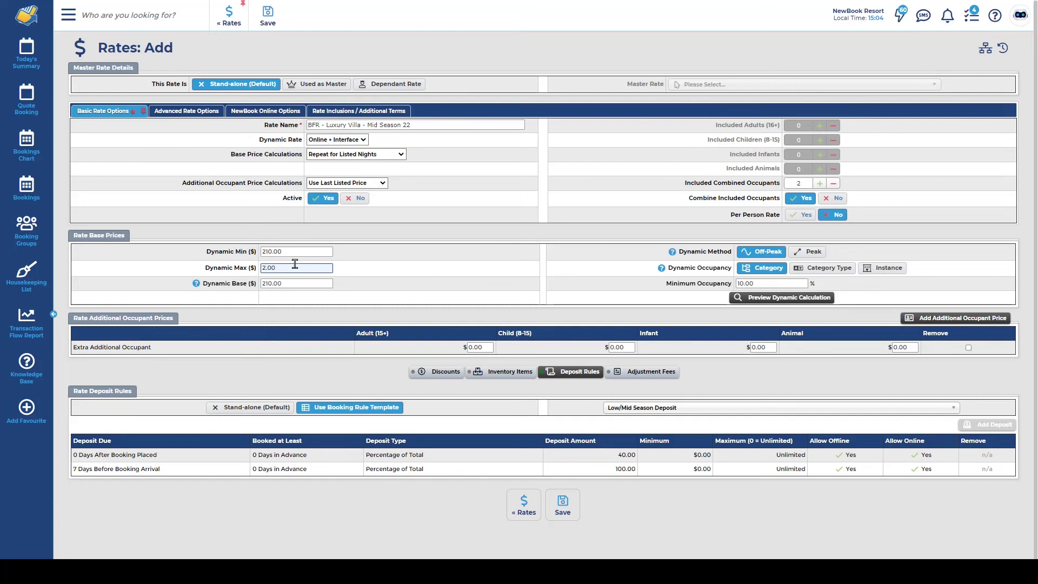
{"action": "type", "text": "85"}
{"action": "left_click", "coordinate": [268, 15]}
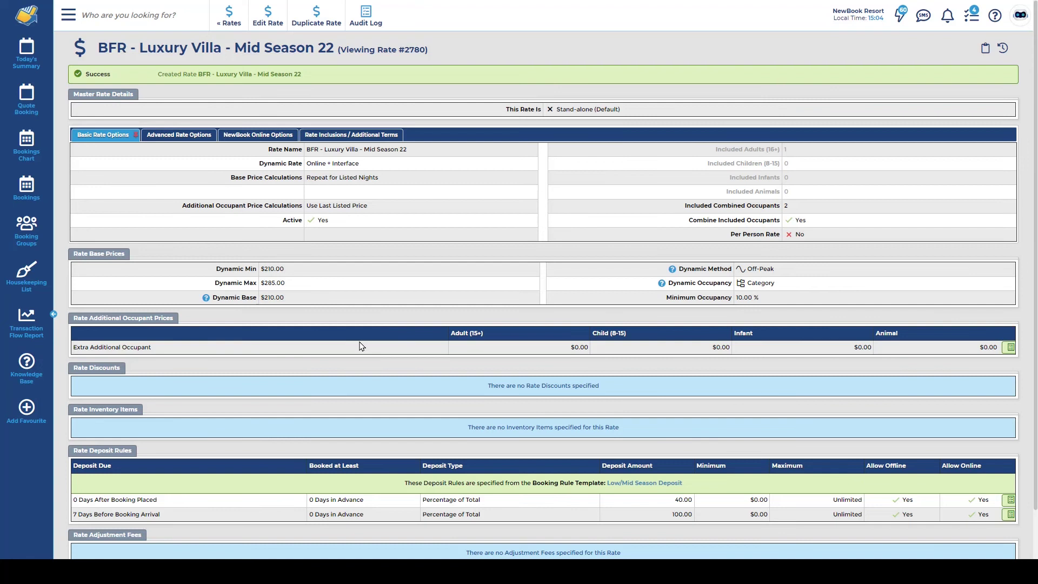
Step: Start applying the Mid Season 22 rate with rate type Best Flexible Rate
{"action": "scroll", "coordinate": [361, 346], "scroll_direction": "down", "scroll_amount": 3}
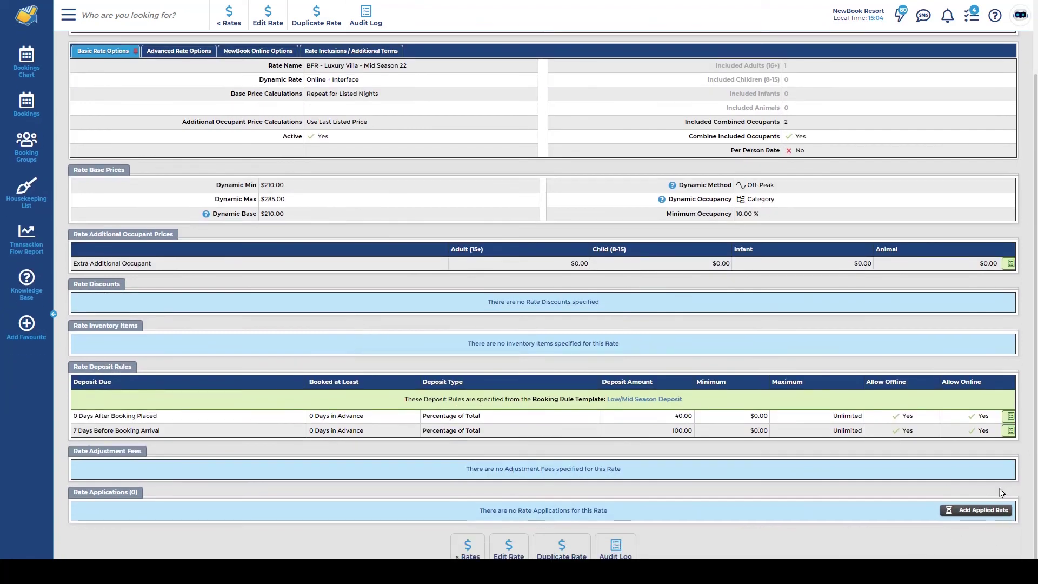
{"action": "left_click", "coordinate": [973, 517]}
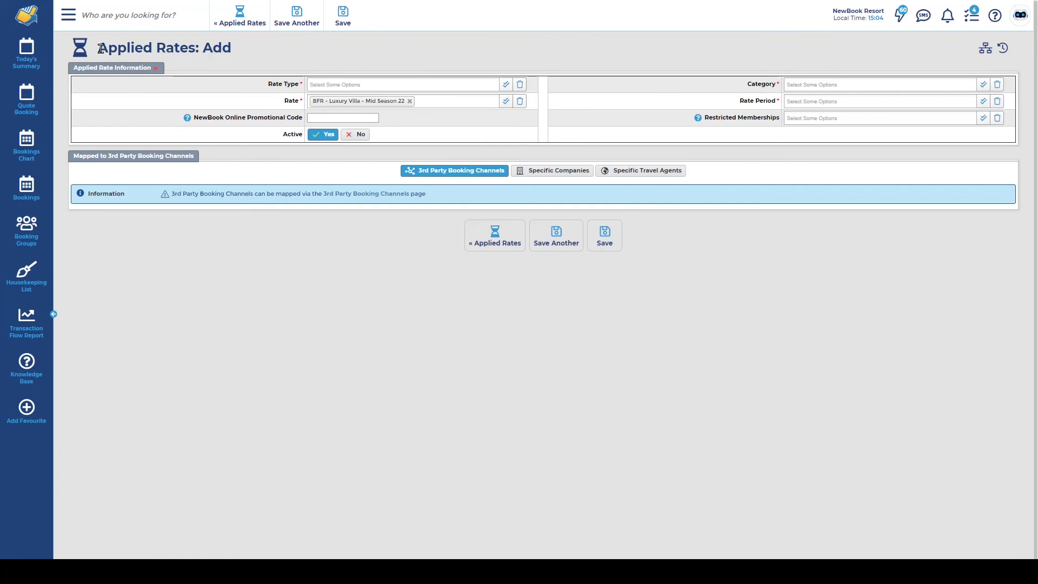
{"action": "left_click_drag", "start_coordinate": [101, 49], "coordinate": [298, 86]}
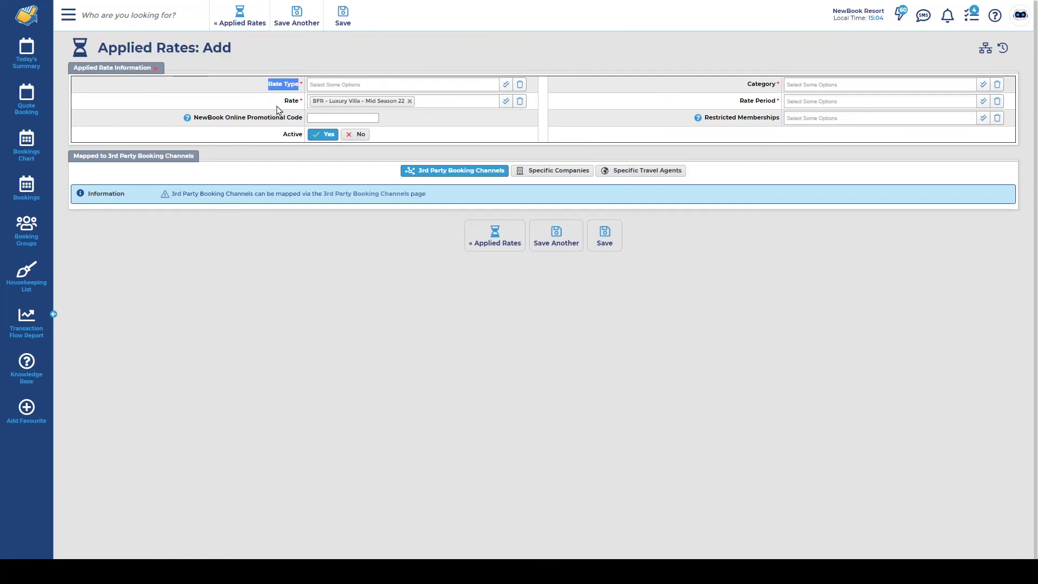
{"action": "double_click", "coordinate": [291, 100]}
{"action": "left_click_drag", "start_coordinate": [746, 84], "coordinate": [779, 99]}
{"action": "left_click", "coordinate": [463, 55]}
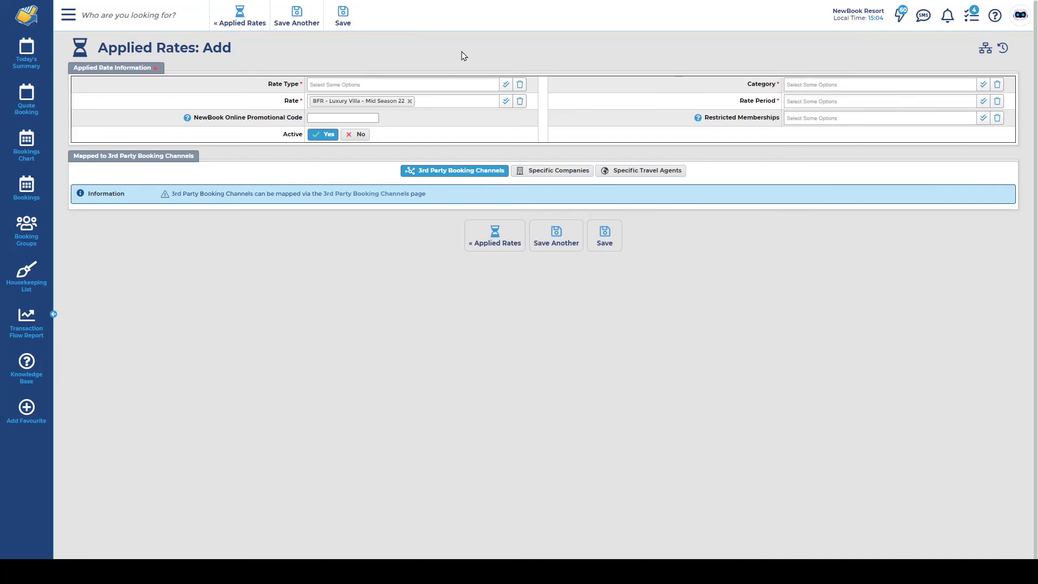
{"action": "left_click", "coordinate": [323, 85]}
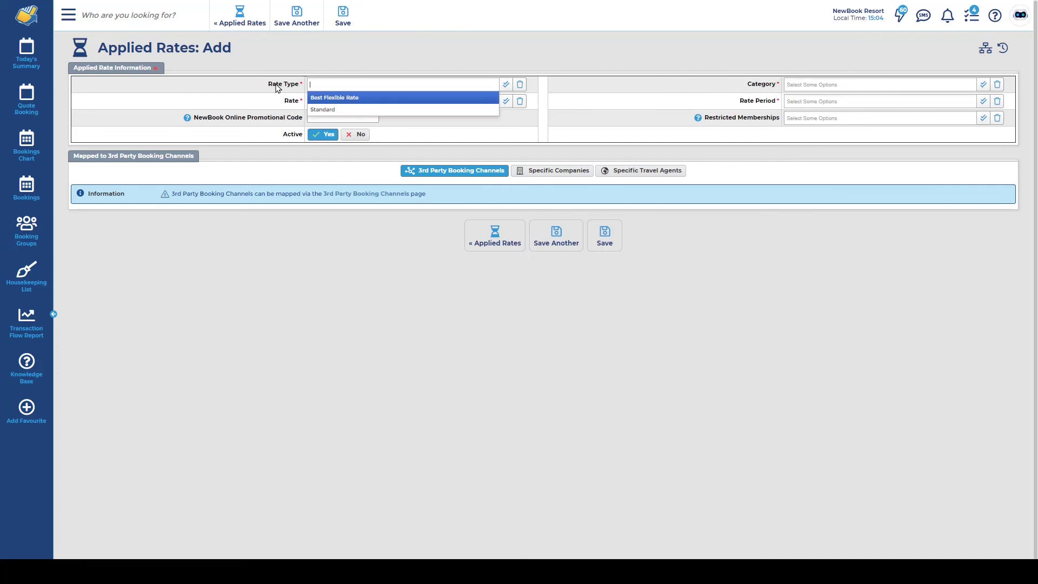
{"action": "left_click", "coordinate": [322, 98]}
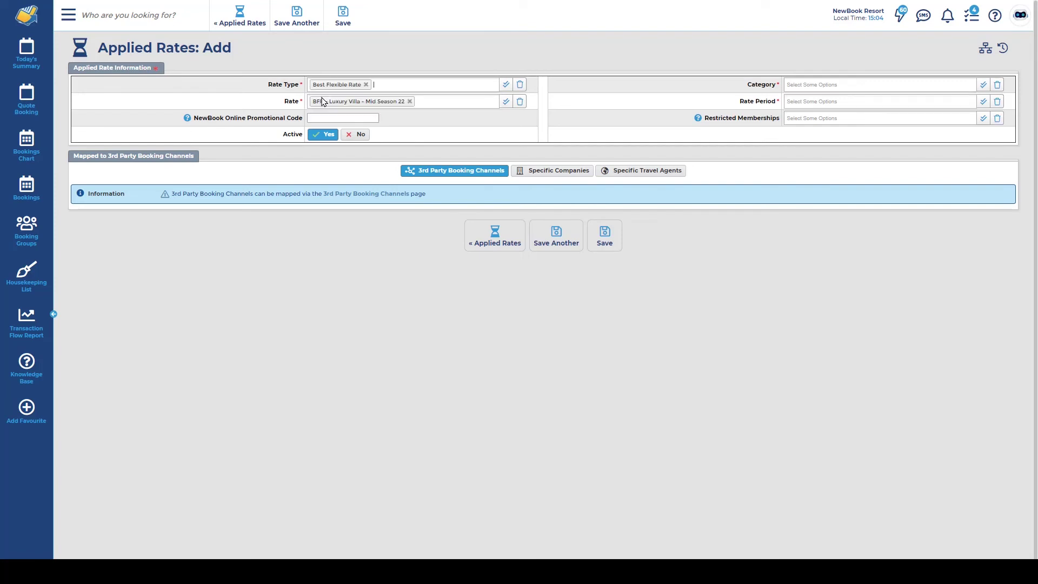
Step: Set category Luxury Villa and rate period Mid Season 22, then Save Another
{"action": "left_click_drag", "start_coordinate": [284, 102], "coordinate": [299, 107]}
{"action": "left_click_drag", "start_coordinate": [745, 85], "coordinate": [783, 89]}
{"action": "left_click", "coordinate": [805, 84]}
{"action": "left_click", "coordinate": [802, 106]}
{"action": "left_click_drag", "start_coordinate": [741, 102], "coordinate": [780, 105]}
{"action": "left_click", "coordinate": [819, 100]}
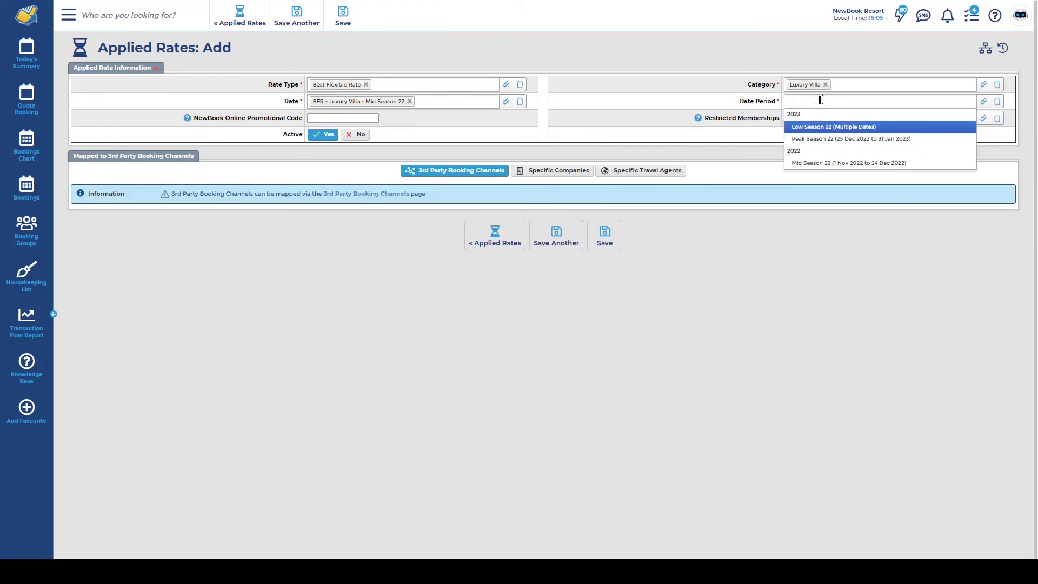
{"action": "left_click", "coordinate": [822, 163]}
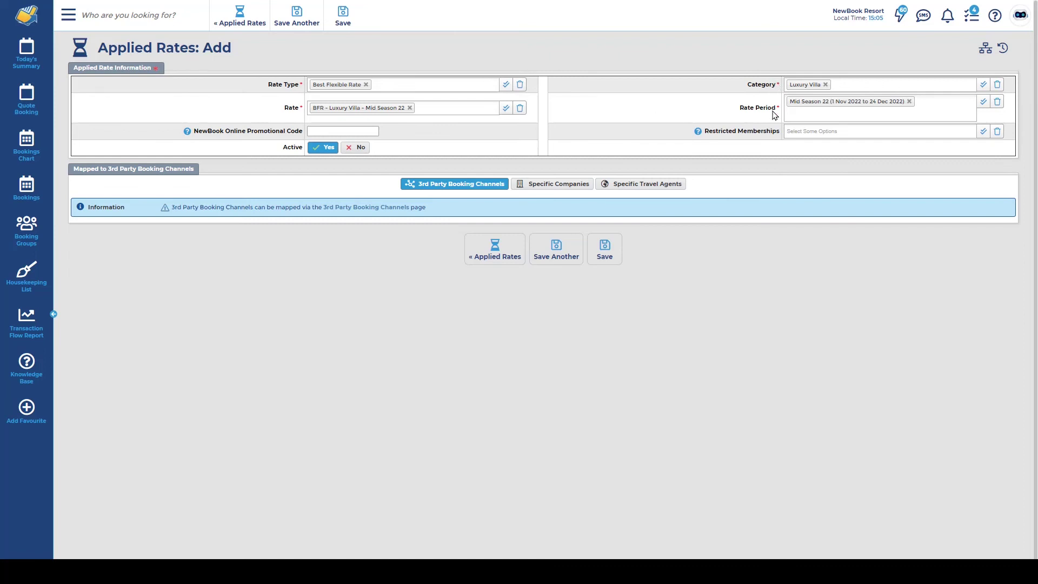
{"action": "left_click", "coordinate": [558, 250]}
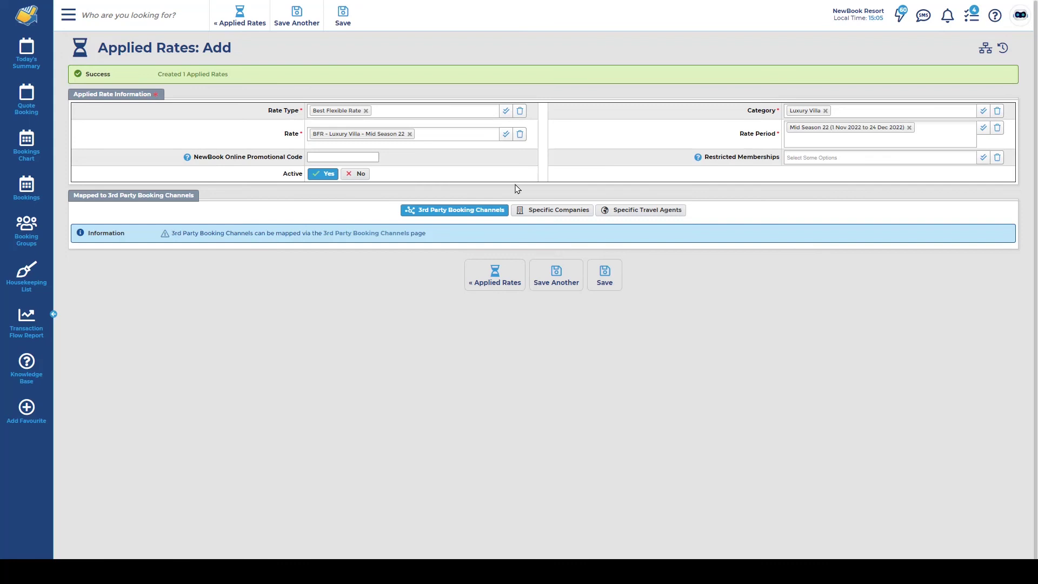
Step: Replace the Mid Season 22 rate with BFR - Luxury Villa - Low Season 22
{"action": "left_click_drag", "start_coordinate": [98, 48], "coordinate": [245, 52]}
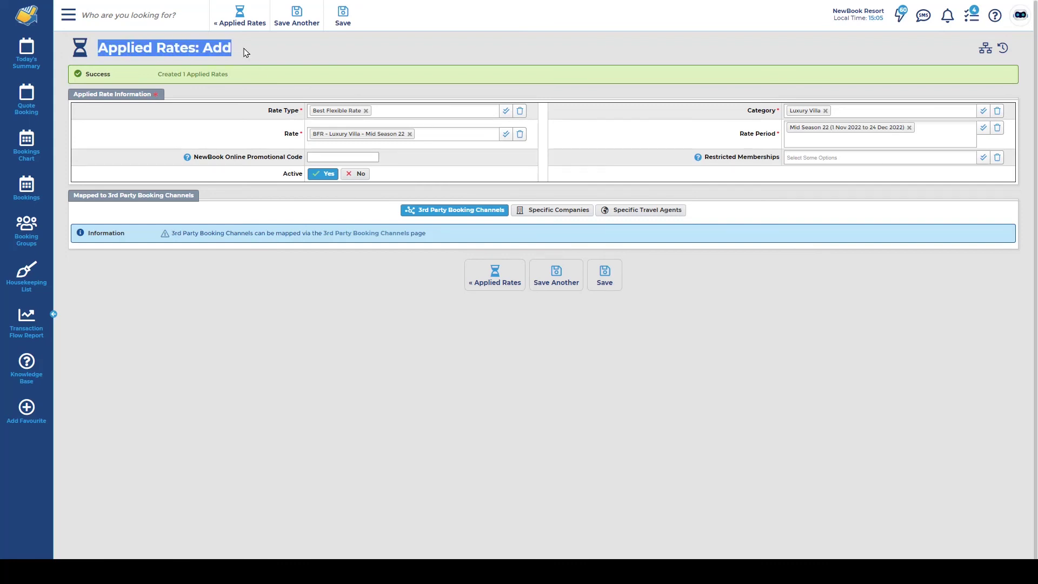
{"action": "left_click_drag", "start_coordinate": [265, 113], "coordinate": [299, 114]}
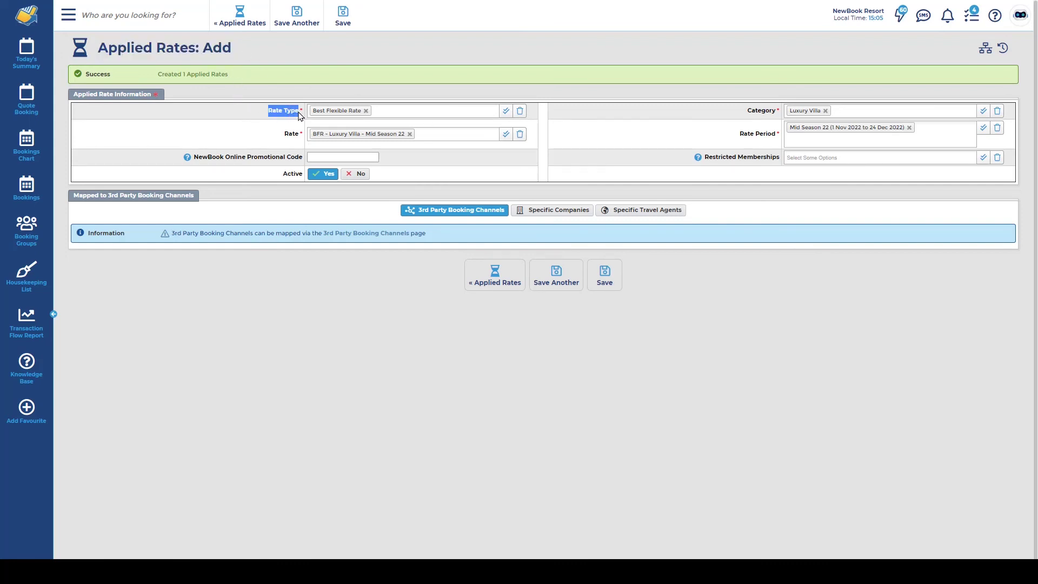
{"action": "left_click", "coordinate": [288, 140]}
{"action": "left_click", "coordinate": [417, 134]}
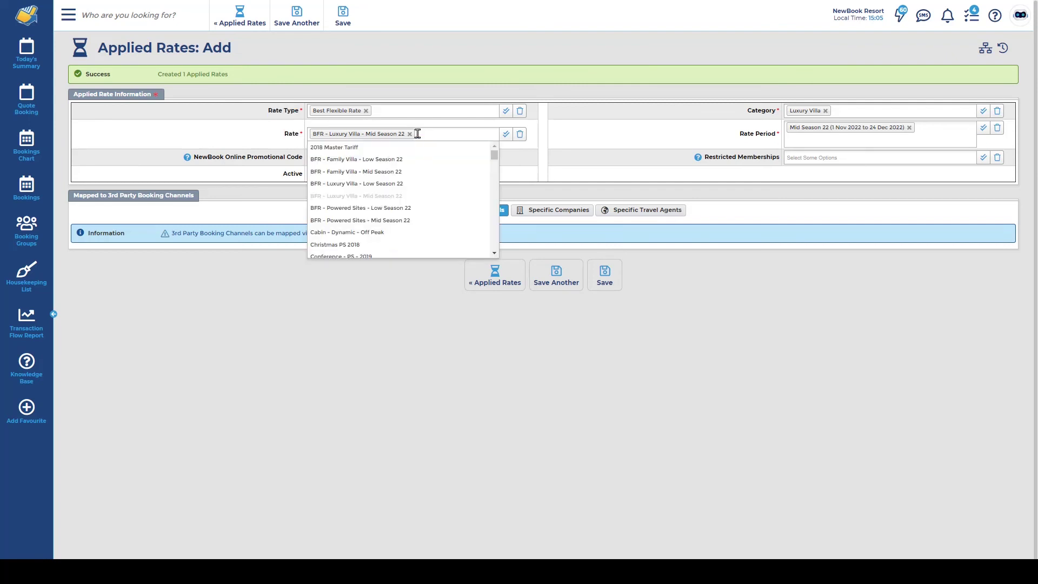
{"action": "left_click", "coordinate": [410, 133]}
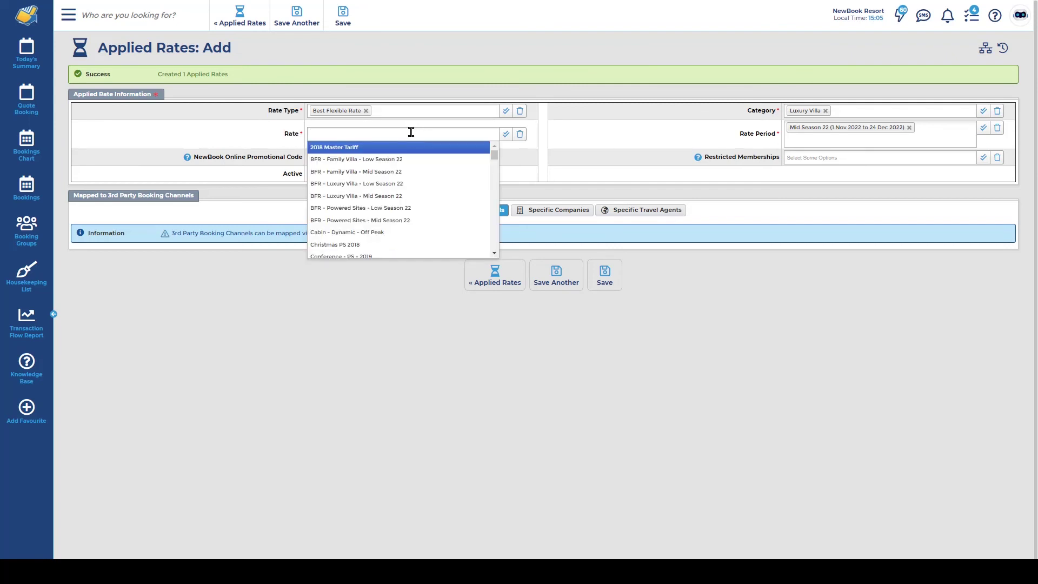
{"action": "type", "text": "bfr"}
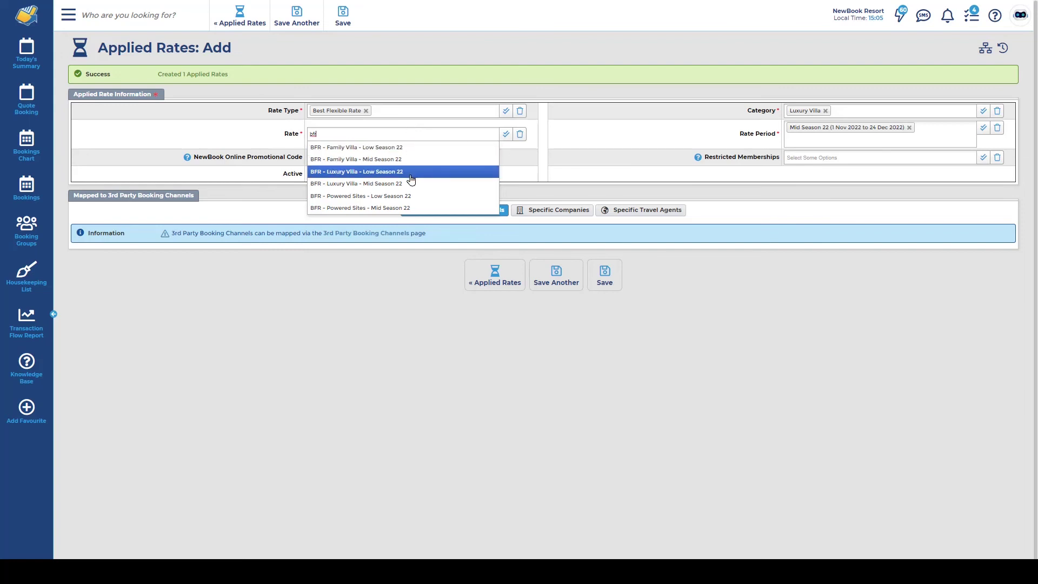
{"action": "left_click", "coordinate": [392, 177]}
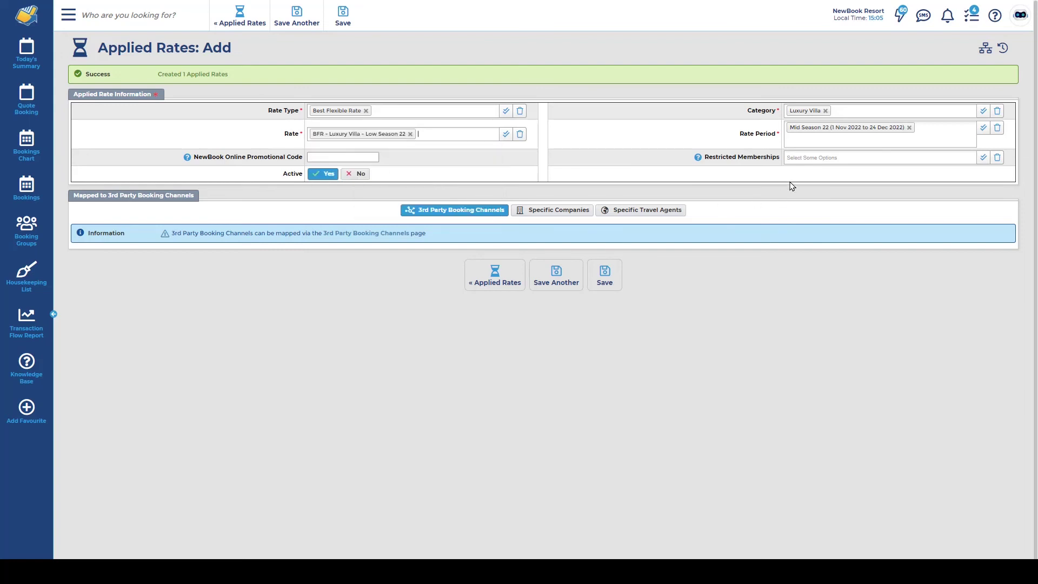
Step: Change the rate period from Mid Season 22 to Low Season 22 and save the applied rate
{"action": "left_click_drag", "start_coordinate": [741, 120], "coordinate": [779, 136]}
{"action": "left_click", "coordinate": [910, 128]}
{"action": "left_click", "coordinate": [909, 128]}
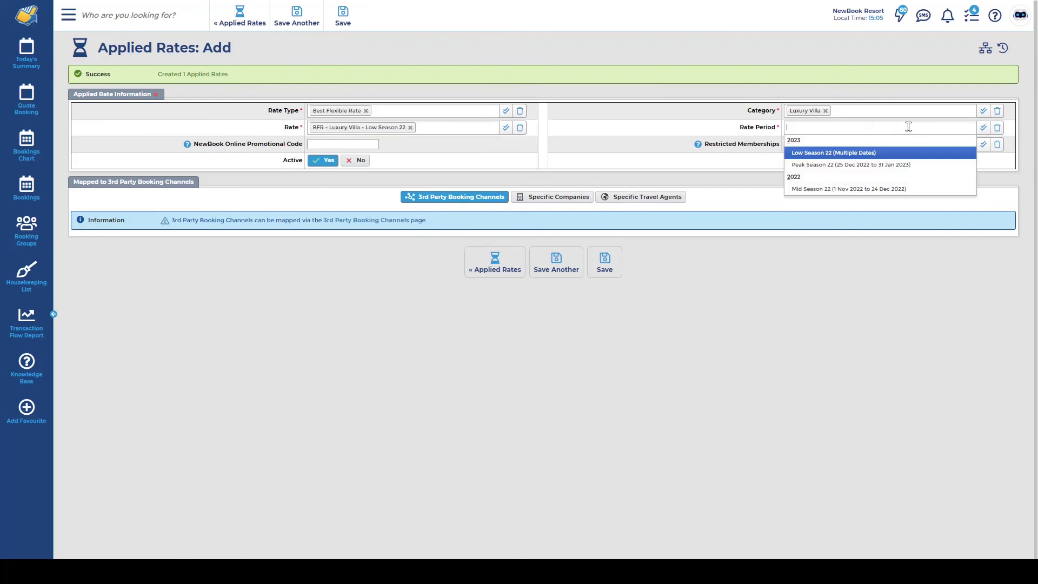
{"action": "left_click", "coordinate": [851, 155]}
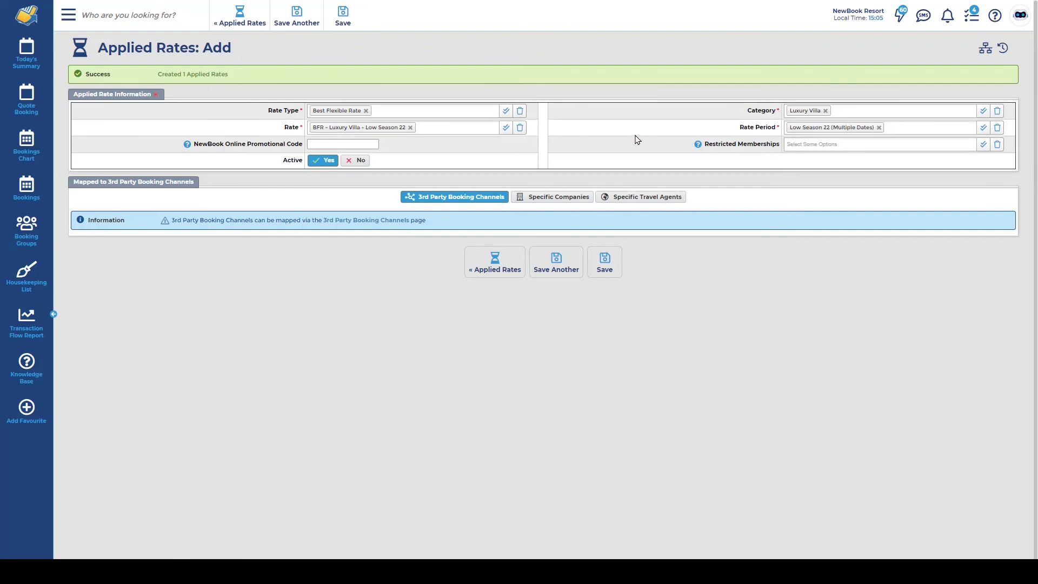
{"action": "left_click", "coordinate": [613, 265]}
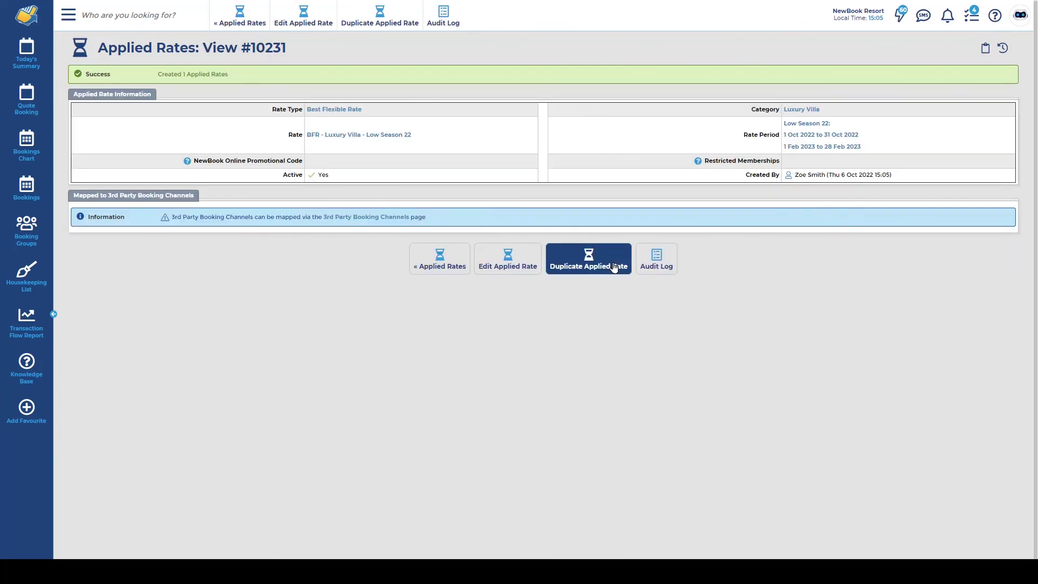
Step: Search the menu for 'rates' and open the Rates Chart showing Best Flexible Rate prices
{"action": "left_click", "coordinate": [68, 15]}
{"action": "type", "text": "r"}
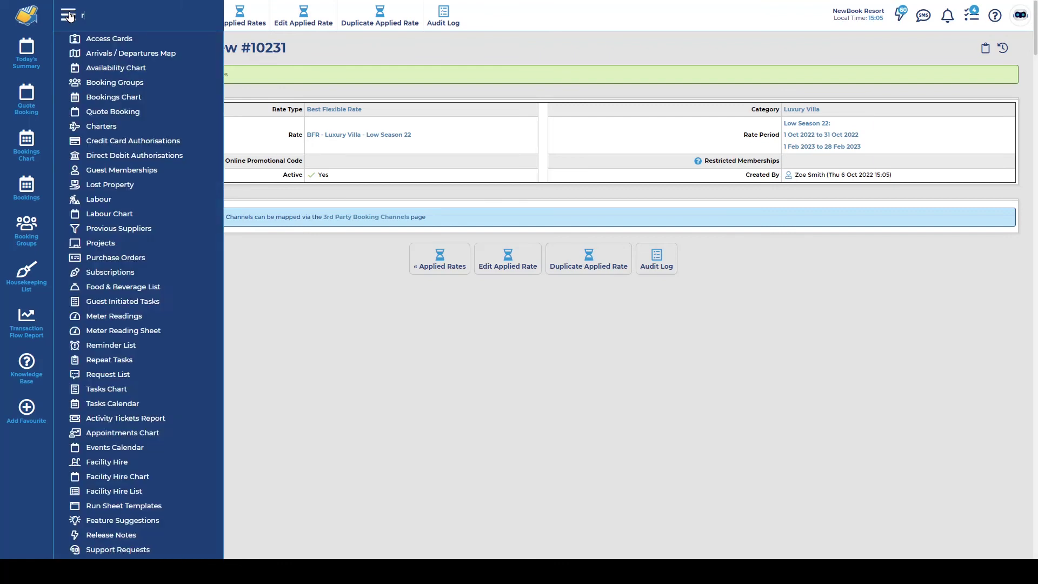
{"action": "type", "text": "ates"}
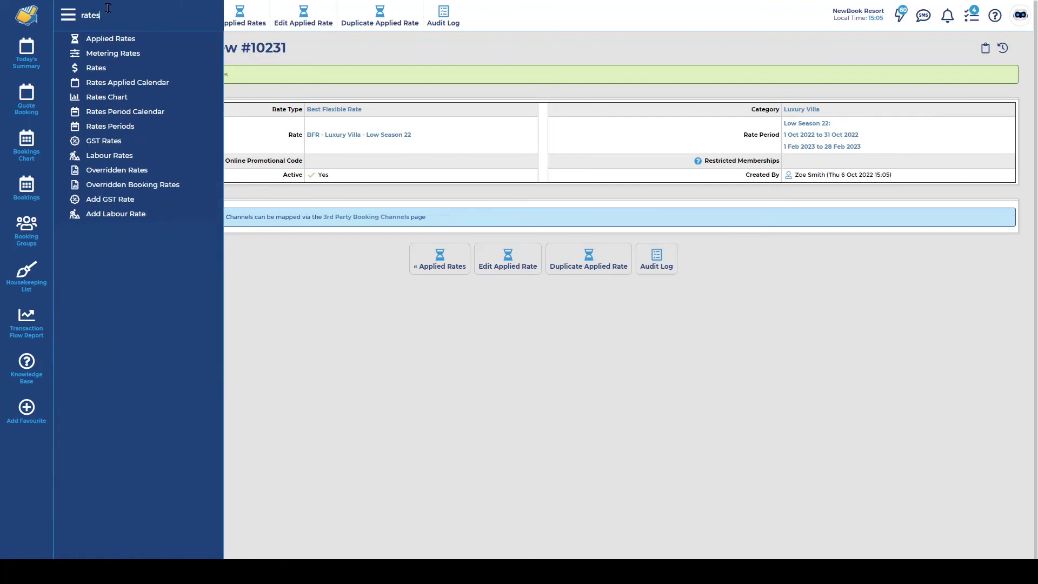
{"action": "left_click", "coordinate": [107, 97]}
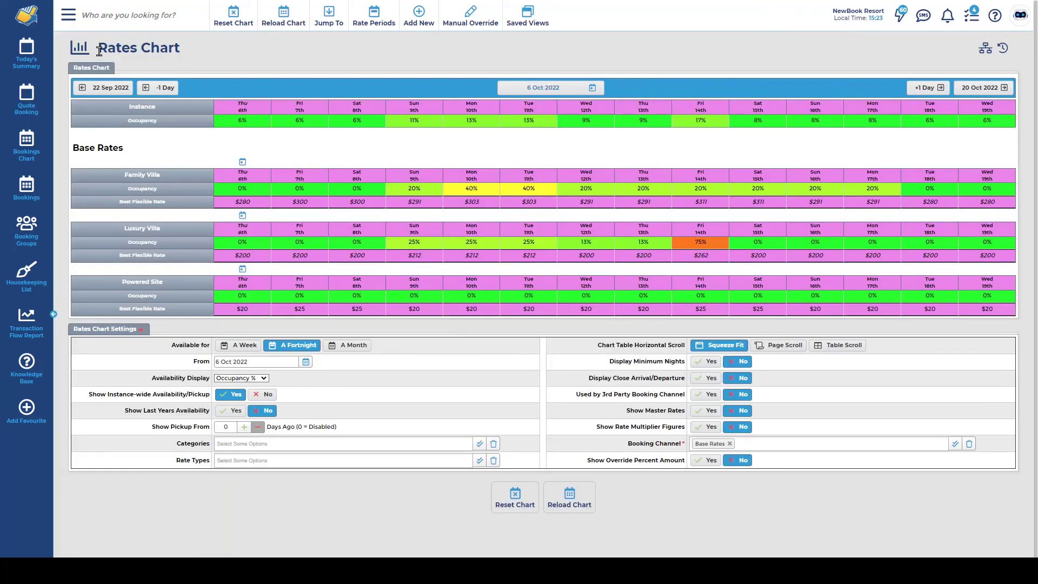
{"action": "left_click_drag", "start_coordinate": [97, 47], "coordinate": [201, 59]}
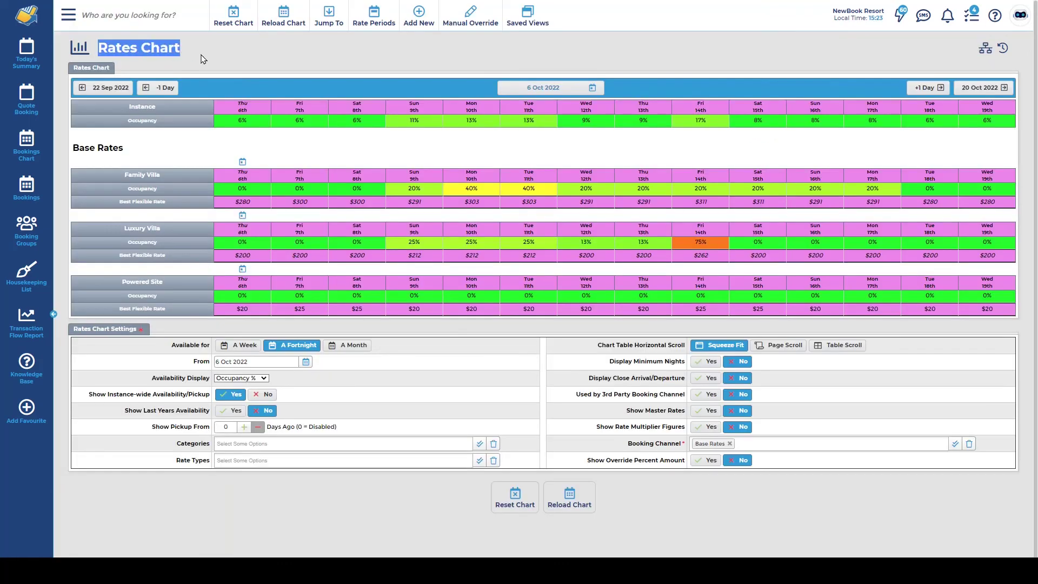
{"action": "left_click", "coordinate": [203, 59]}
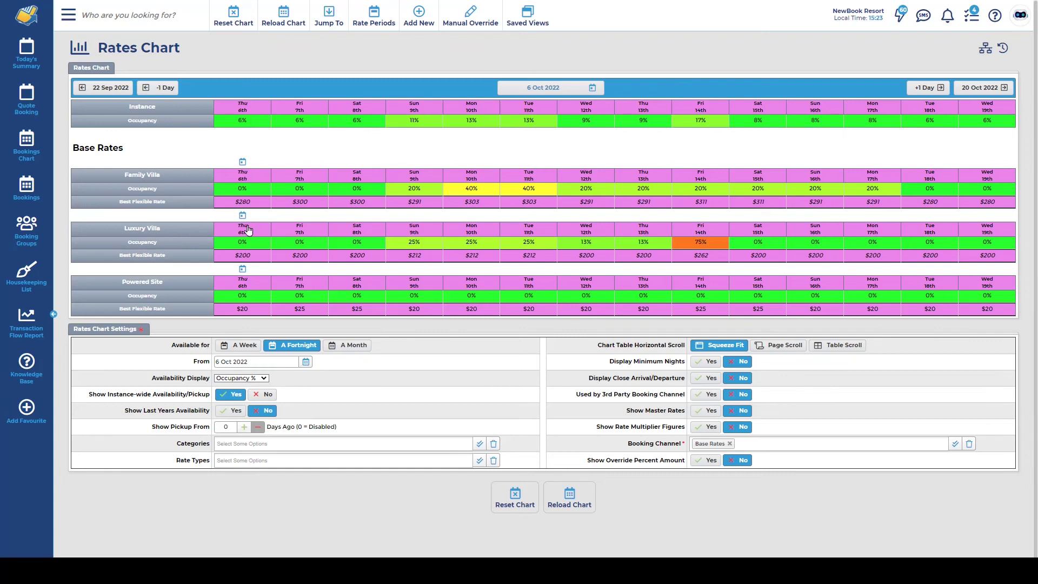
{"action": "mouse_move", "coordinate": [295, 233]}
{"action": "mouse_move", "coordinate": [413, 247]}
{"action": "mouse_move", "coordinate": [283, 258]}
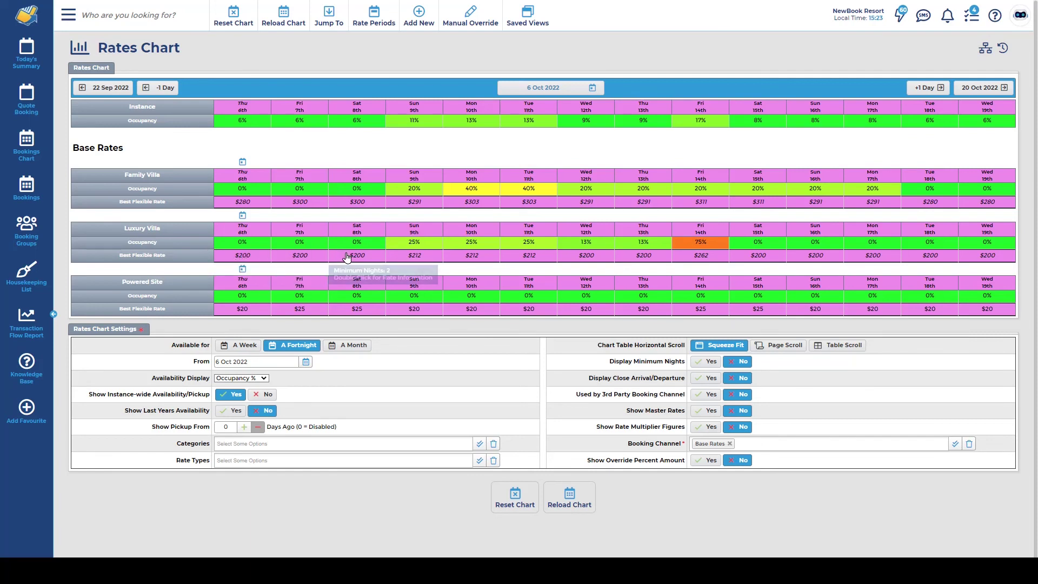
{"action": "mouse_move", "coordinate": [346, 257]}
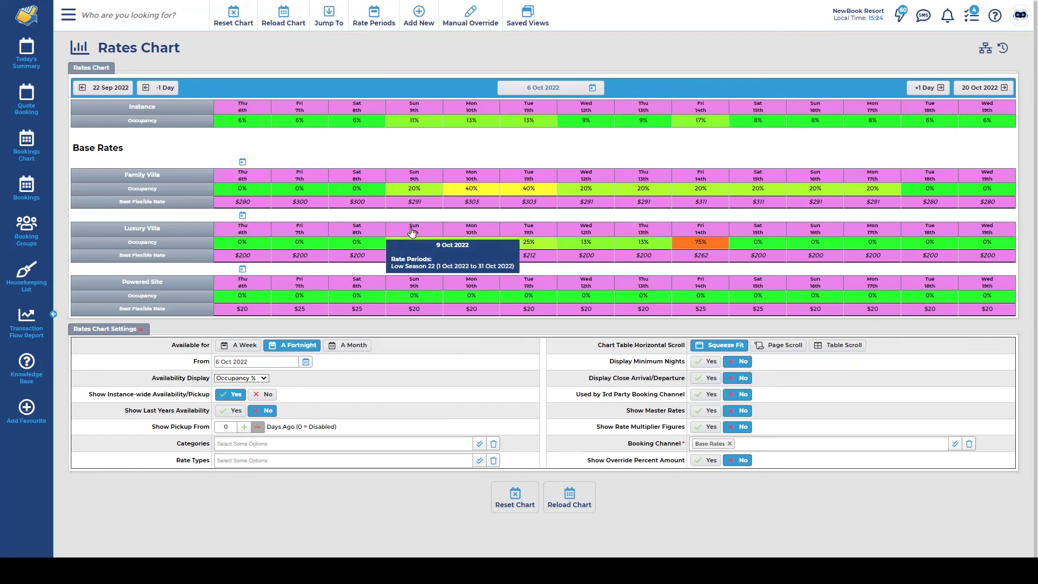
{"action": "mouse_move", "coordinate": [485, 228]}
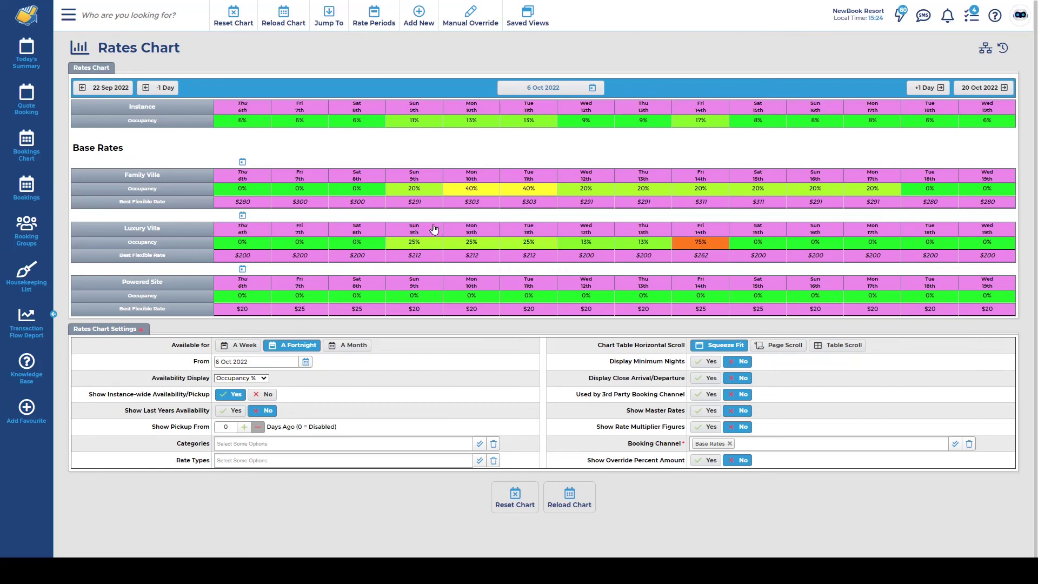
{"action": "mouse_move", "coordinate": [412, 265]}
{"action": "mouse_move", "coordinate": [708, 259]}
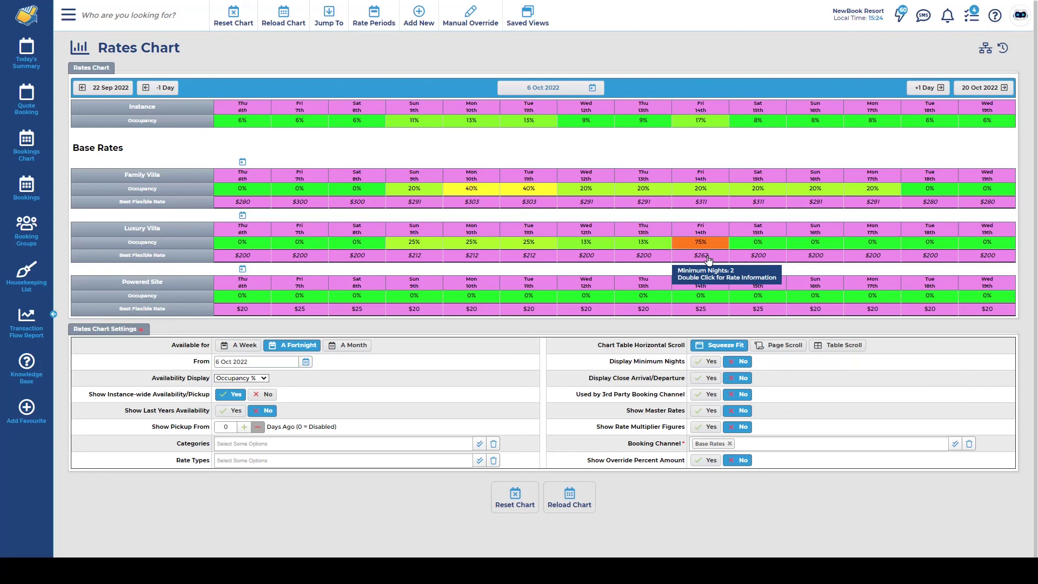
Step: Open the Dynamic Pricing Report via a 'dyn' menu search and run it for the whole year
{"action": "left_click", "coordinate": [70, 16]}
{"action": "type", "text": "dyn"}
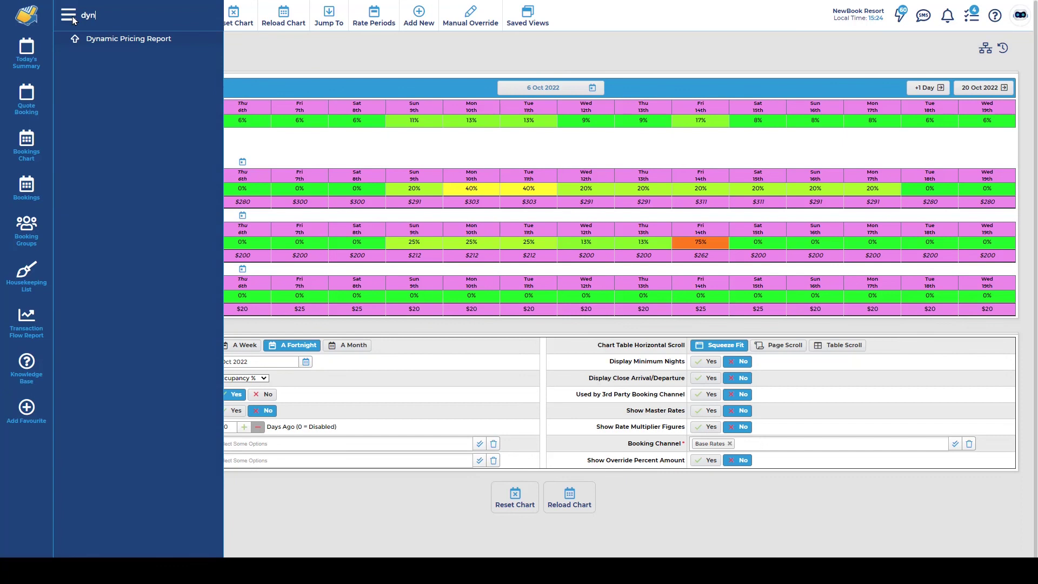
{"action": "left_click", "coordinate": [129, 38]}
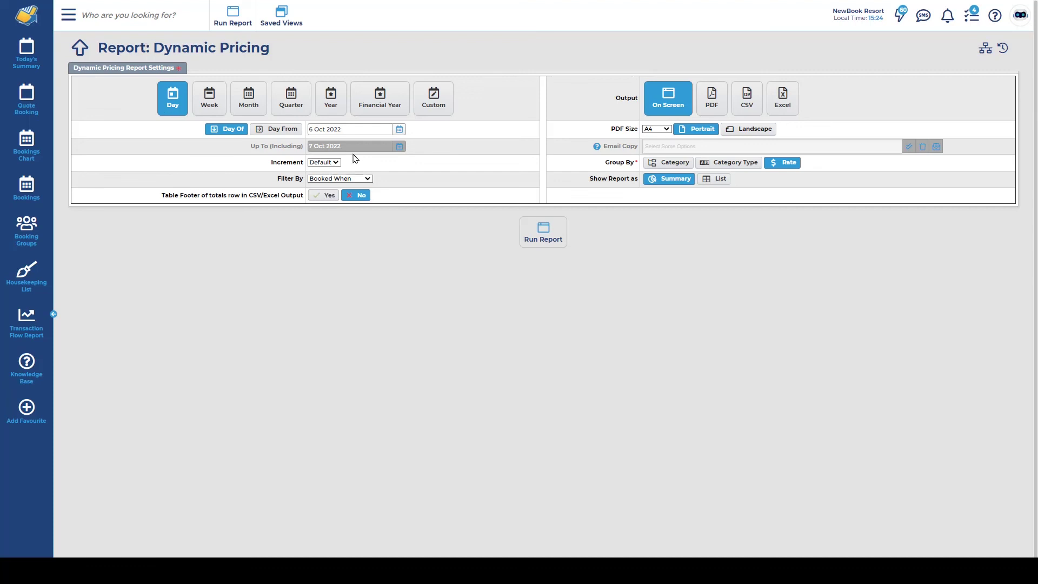
{"action": "left_click", "coordinate": [334, 105]}
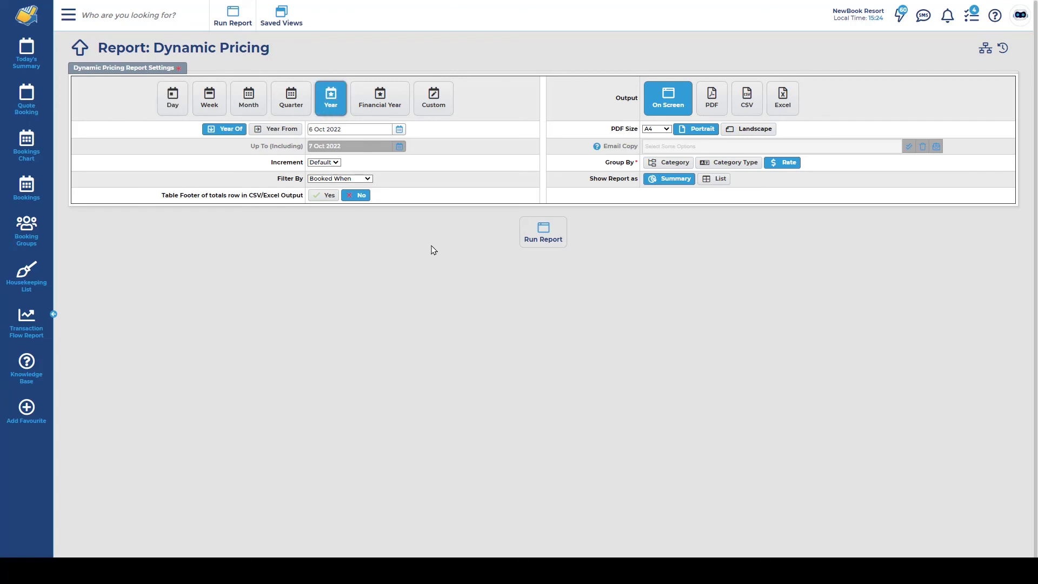
{"action": "triple_click", "coordinate": [631, 167]}
{"action": "left_click", "coordinate": [541, 233]}
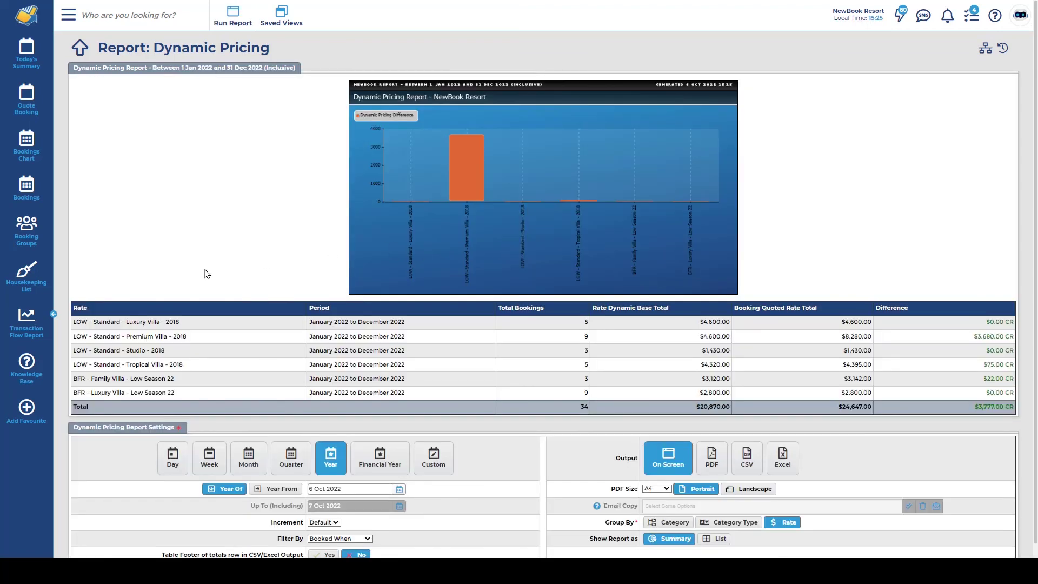
{"action": "left_click_drag", "start_coordinate": [74, 336], "coordinate": [218, 342]}
{"action": "left_click_drag", "start_coordinate": [308, 336], "coordinate": [411, 337]}
{"action": "left_click_drag", "start_coordinate": [581, 339], "coordinate": [588, 336]}
{"action": "left_click_drag", "start_coordinate": [699, 337], "coordinate": [726, 337]}
{"action": "left_click_drag", "start_coordinate": [830, 340], "coordinate": [863, 337]}
{"action": "left_click_drag", "start_coordinate": [700, 337], "coordinate": [728, 337]}
{"action": "left_click_drag", "start_coordinate": [839, 340], "coordinate": [874, 346]}
{"action": "left_click", "coordinate": [859, 344]}
{"action": "left_click_drag", "start_coordinate": [841, 339], "coordinate": [870, 337]}
{"action": "left_click_drag", "start_coordinate": [974, 337], "coordinate": [1010, 335]}
{"action": "left_click_drag", "start_coordinate": [1012, 336], "coordinate": [977, 333]}
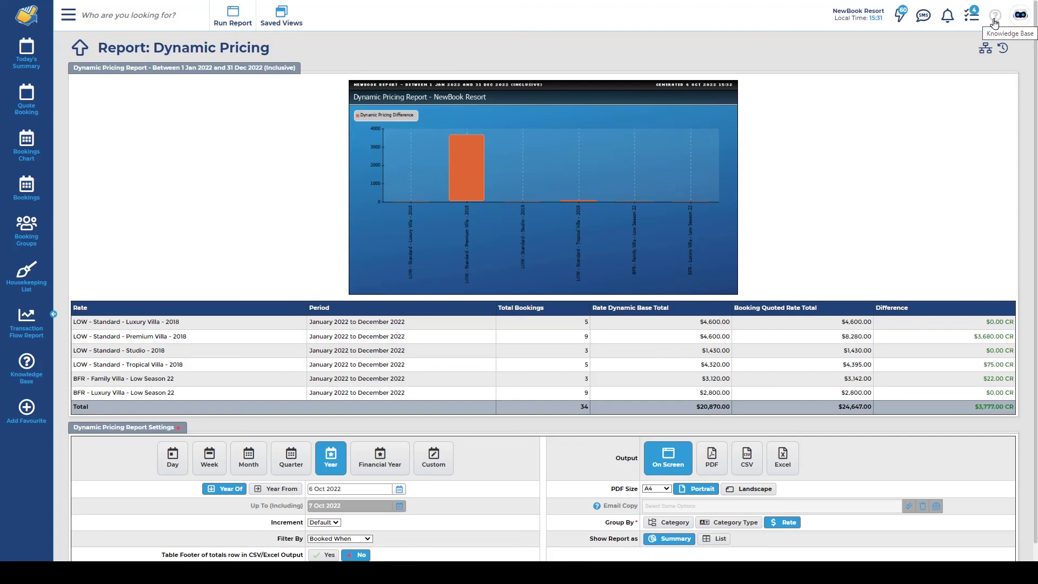
Step: Open the Knowledge Base help panel, then return to the Rates Chart via a 'rate' menu search
{"action": "left_click", "coordinate": [995, 18]}
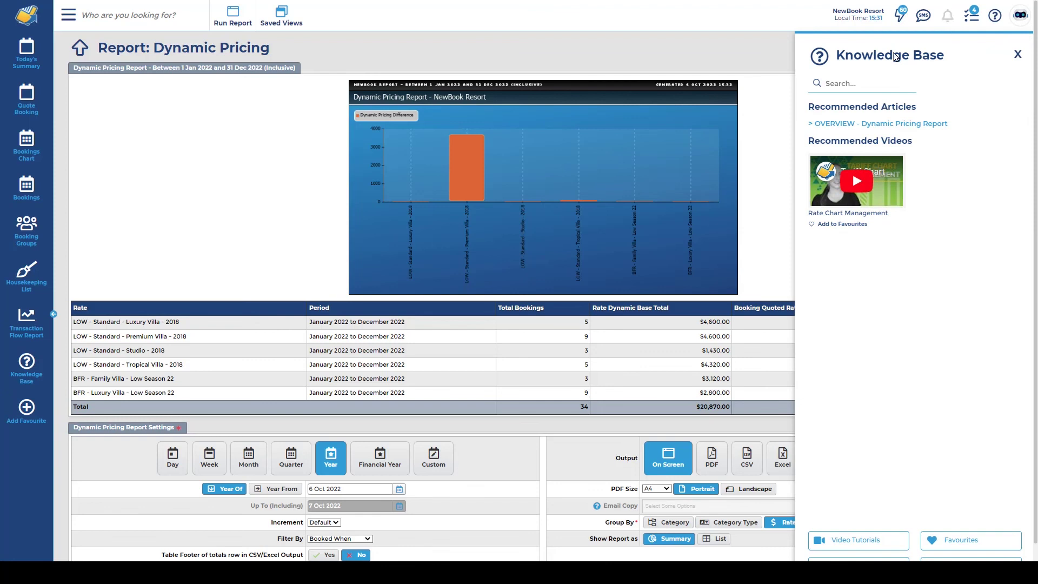
{"action": "left_click_drag", "start_coordinate": [813, 107], "coordinate": [921, 108]}
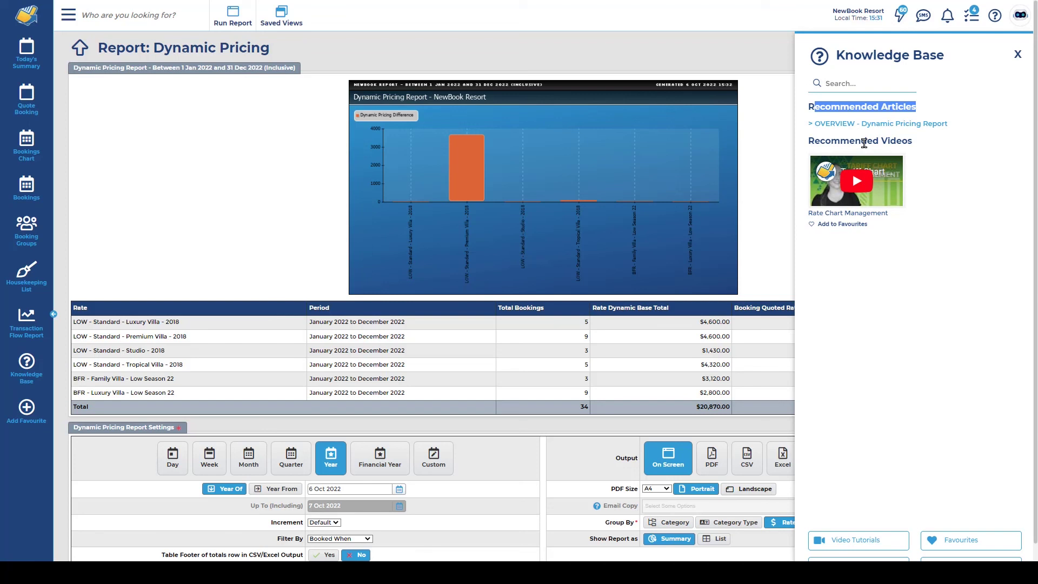
{"action": "left_click", "coordinate": [65, 22]}
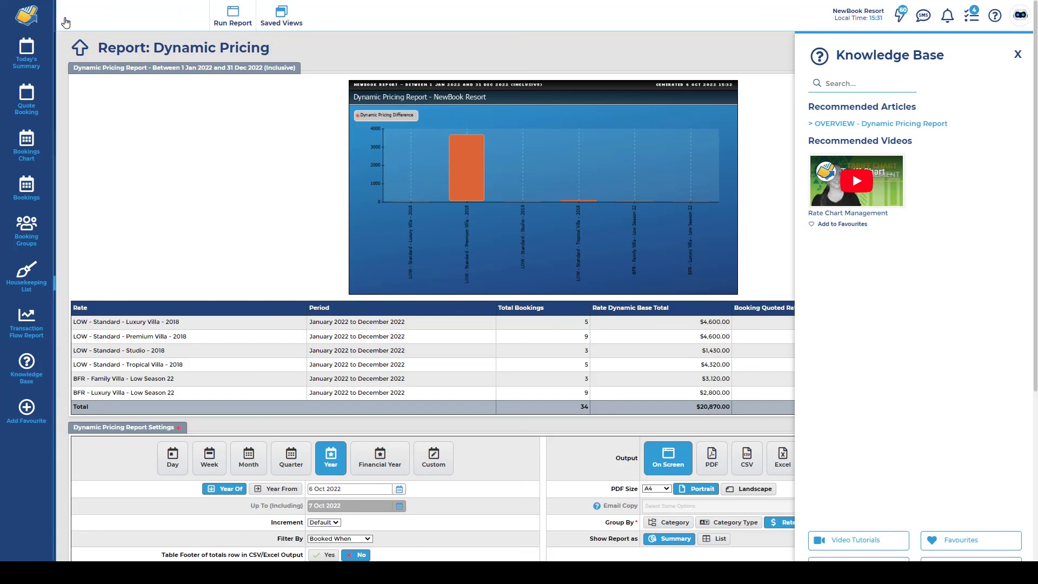
{"action": "type", "text": "rates"}
{"action": "left_click", "coordinate": [106, 95]}
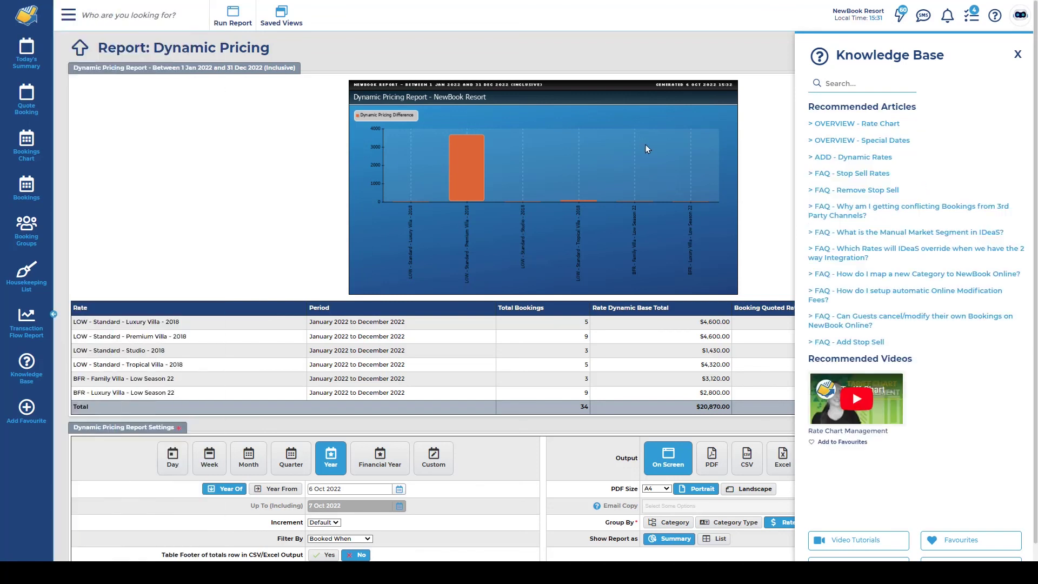
{"action": "left_click_drag", "start_coordinate": [807, 107], "coordinate": [922, 109]}
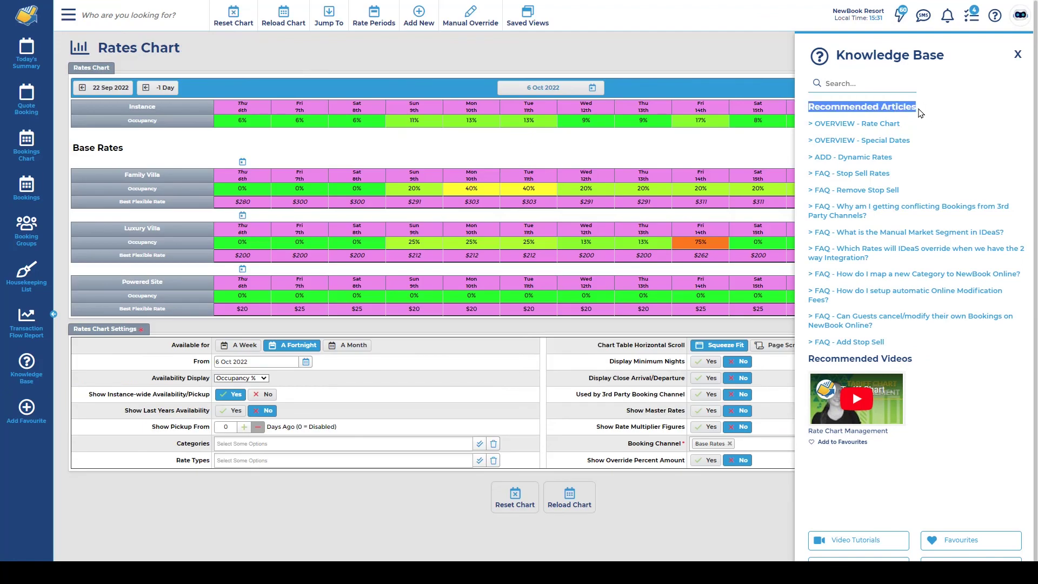